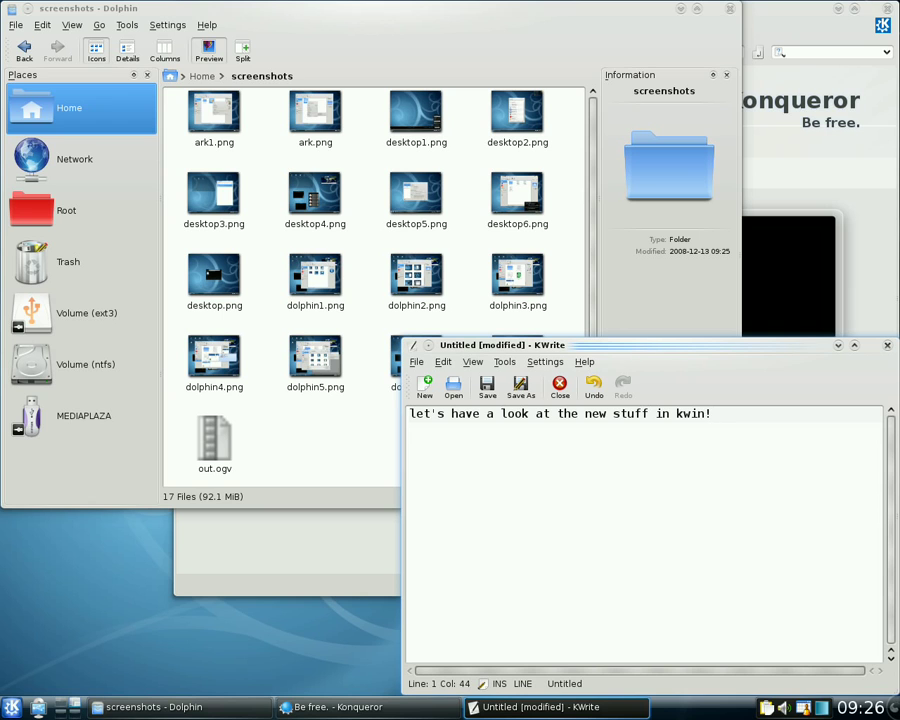
Step: Open the window behavior configuration from the KWrite window and move its dialog clear of the text document
right_click(537, 346)
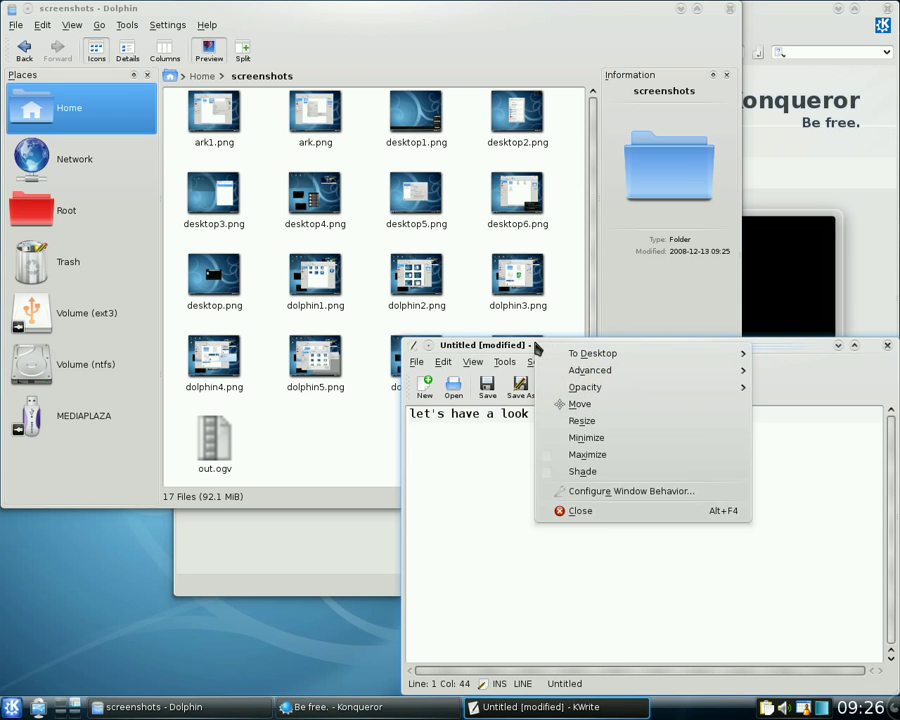
click(596, 491)
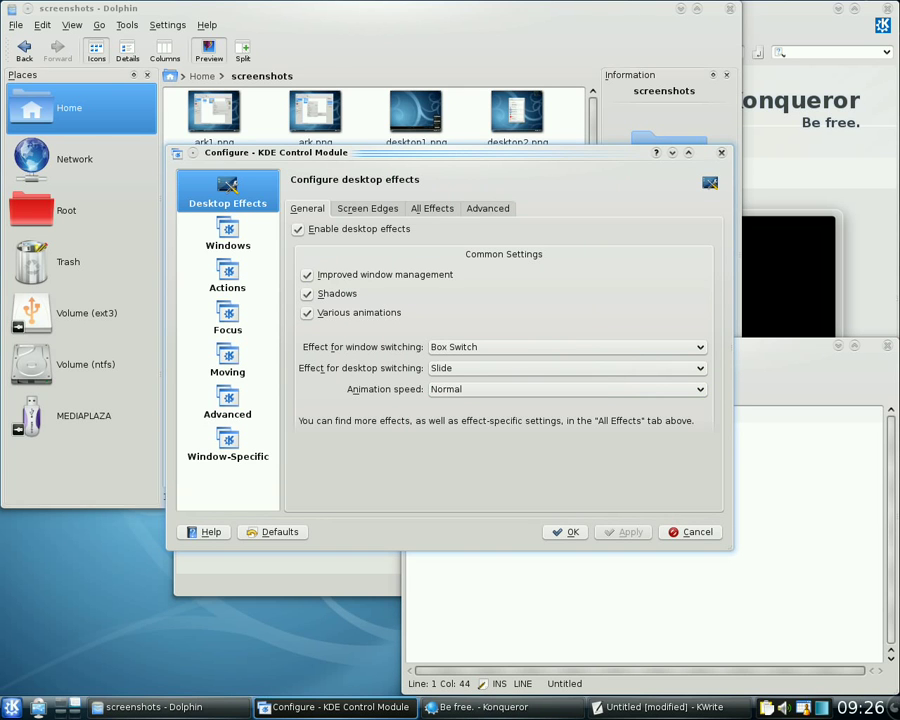
drag(468, 154, 356, 53)
Step: Add the line "easier configuration for common things" to the KWrite document, below the first line and a blank line
click(755, 459)
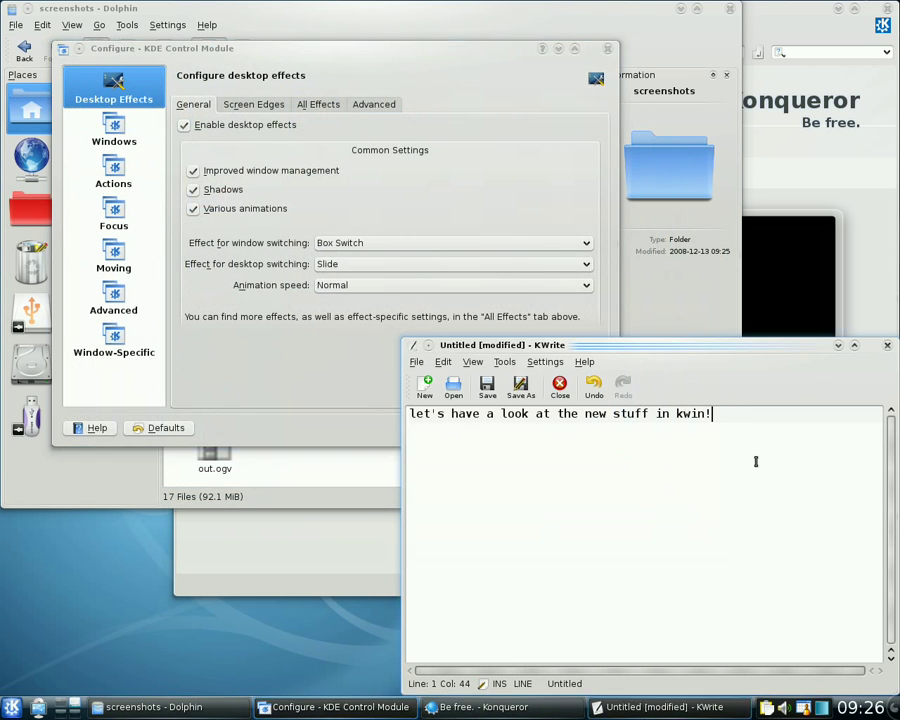
key(Return)
key(Return)
text(easier configuration o)
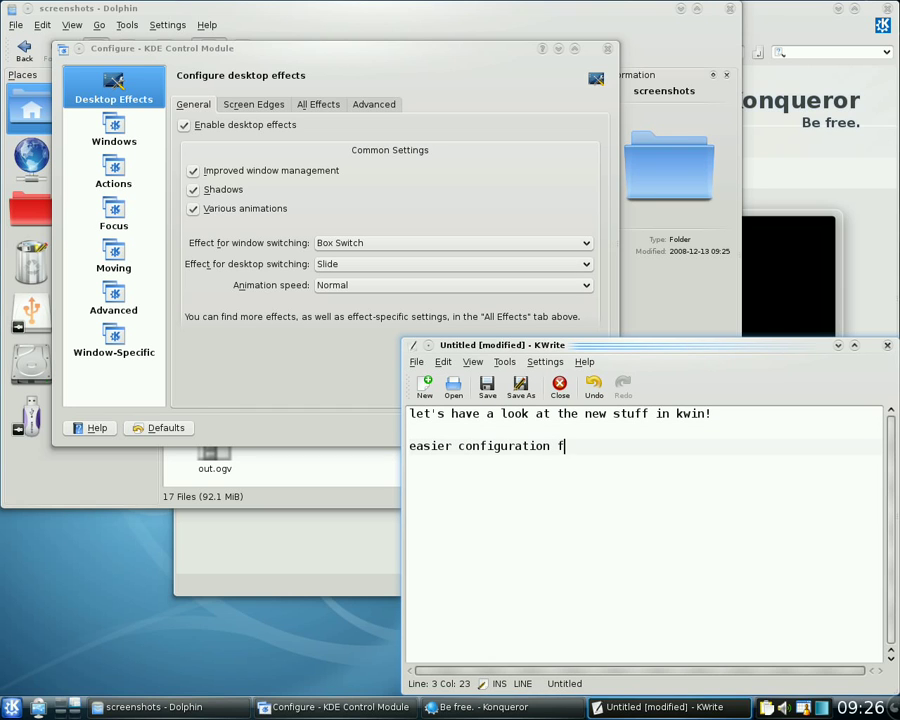
text(or common things)
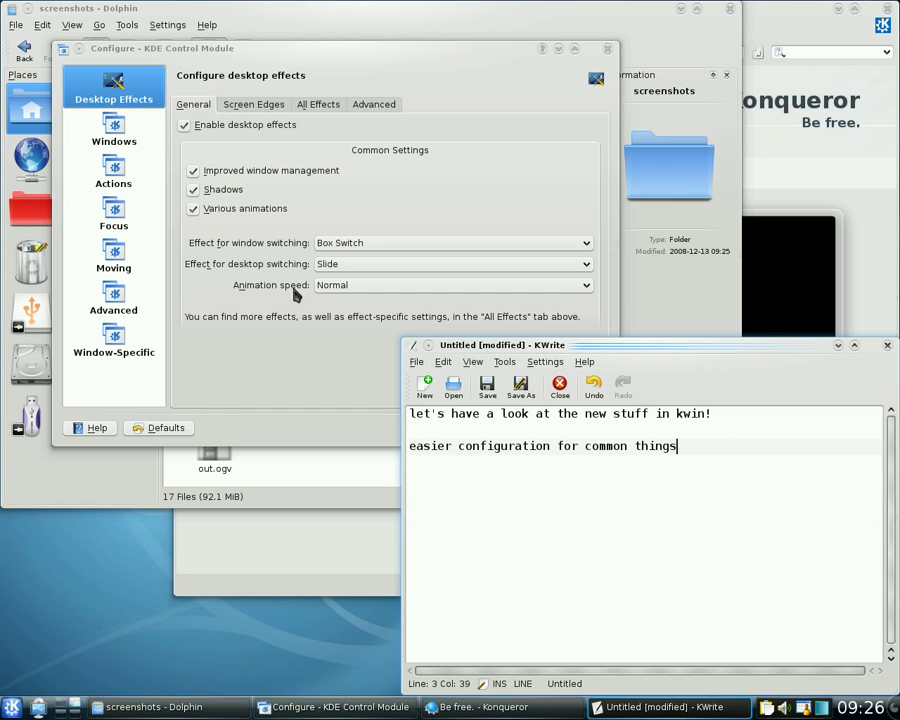
Step: Add the line "let's play with it" after another blank line in the document
key(Return)
key(Return)
text(let)
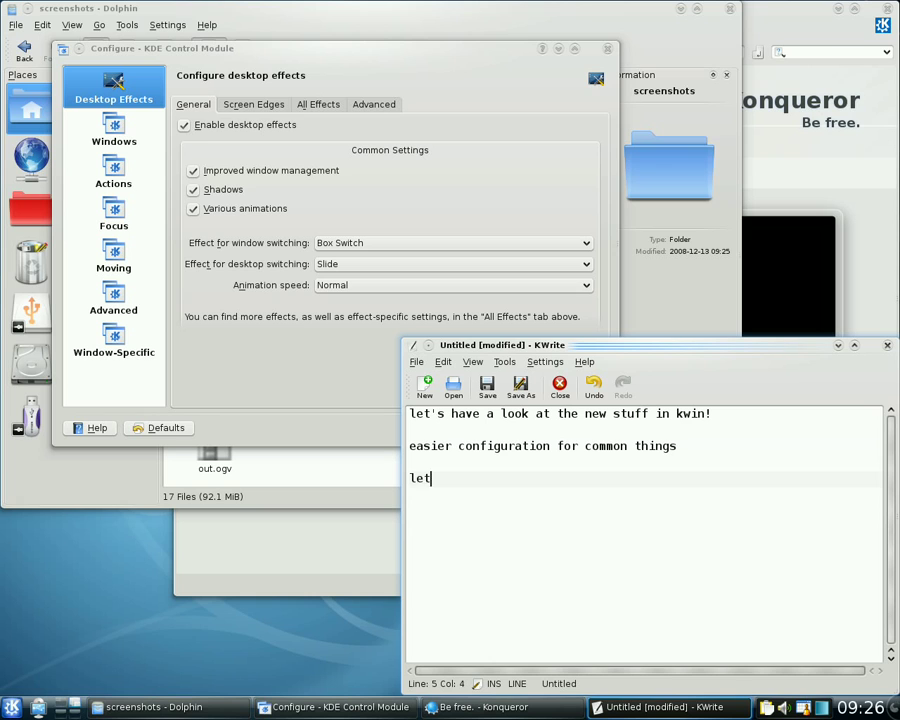
text('s ollay with it)
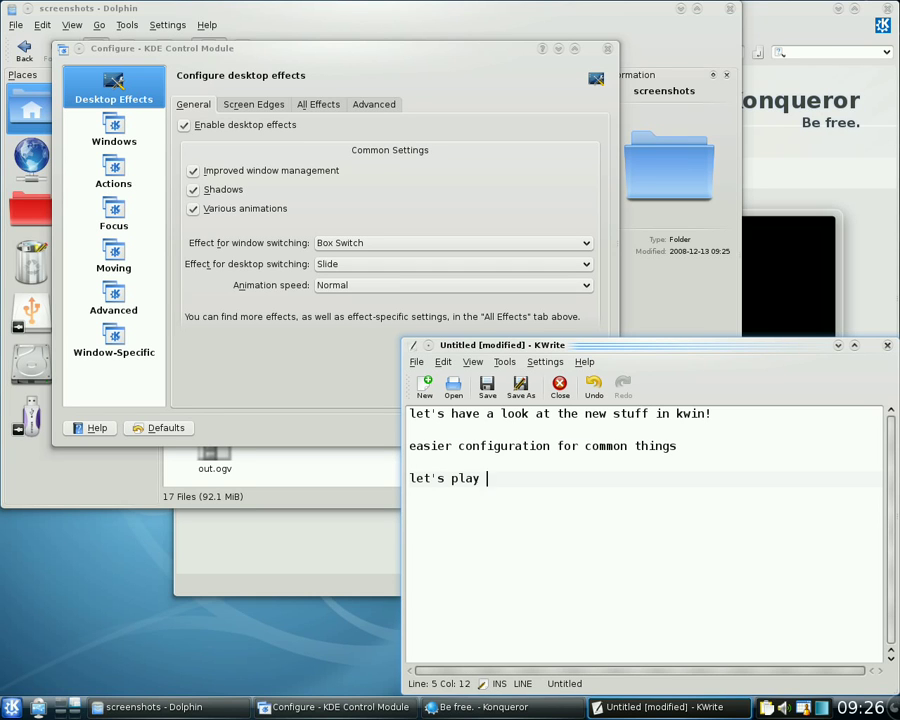
Step: View the available window-switching effects, keep Box Switch, and preview it by cycling through the open windows
click(344, 249)
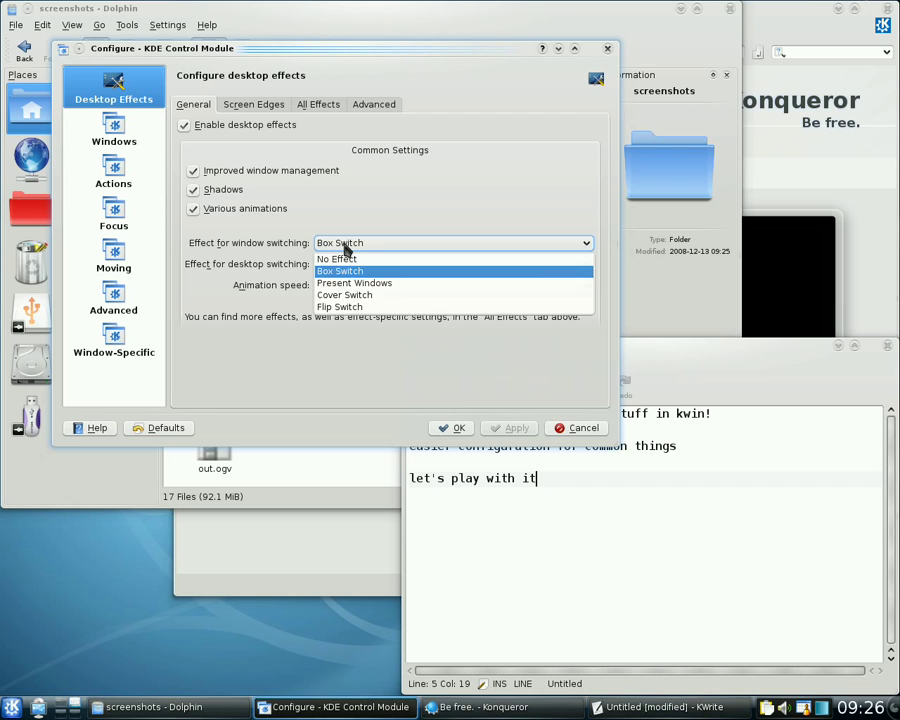
click(344, 249)
key(alt+Tab)
key(alt+Tab)
key(alt+Tab)
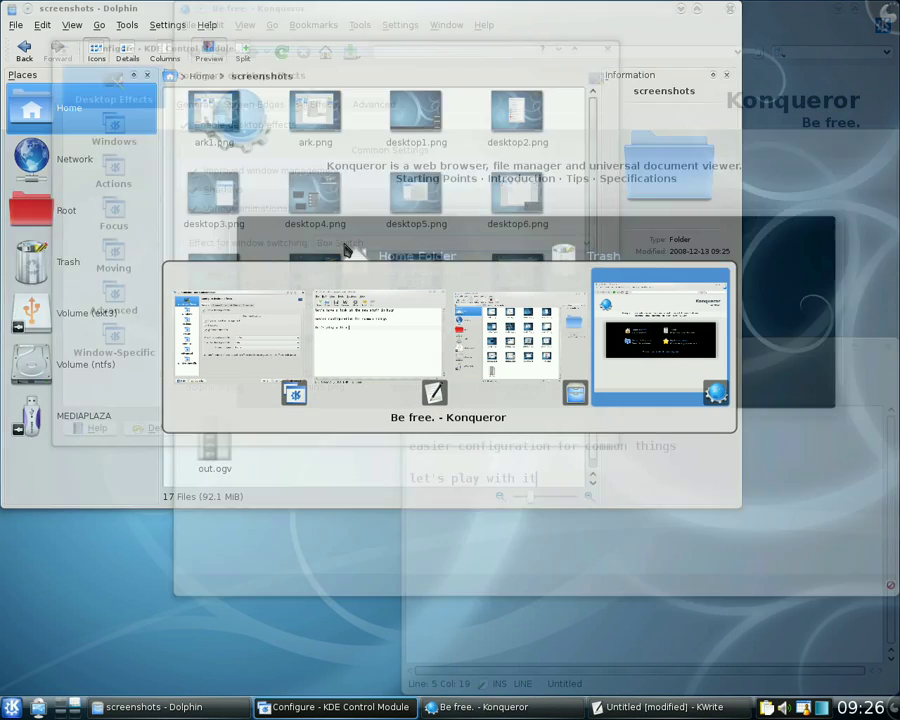
key(alt+Tab)
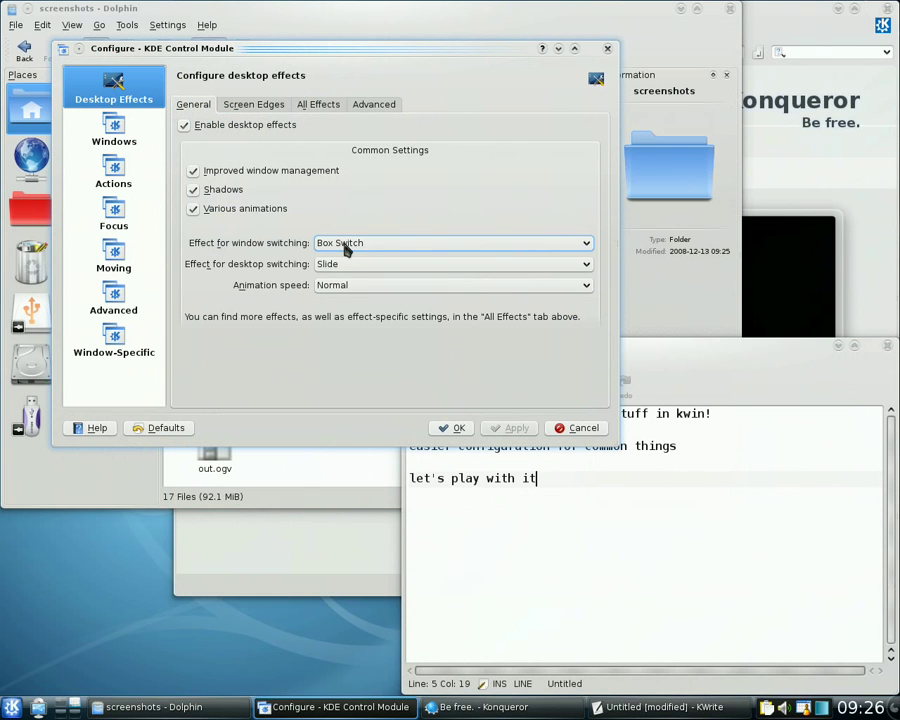
Step: Set the window-switching effect to Flip Switch and the animation speed to Very Slow, and apply the changes
click(345, 250)
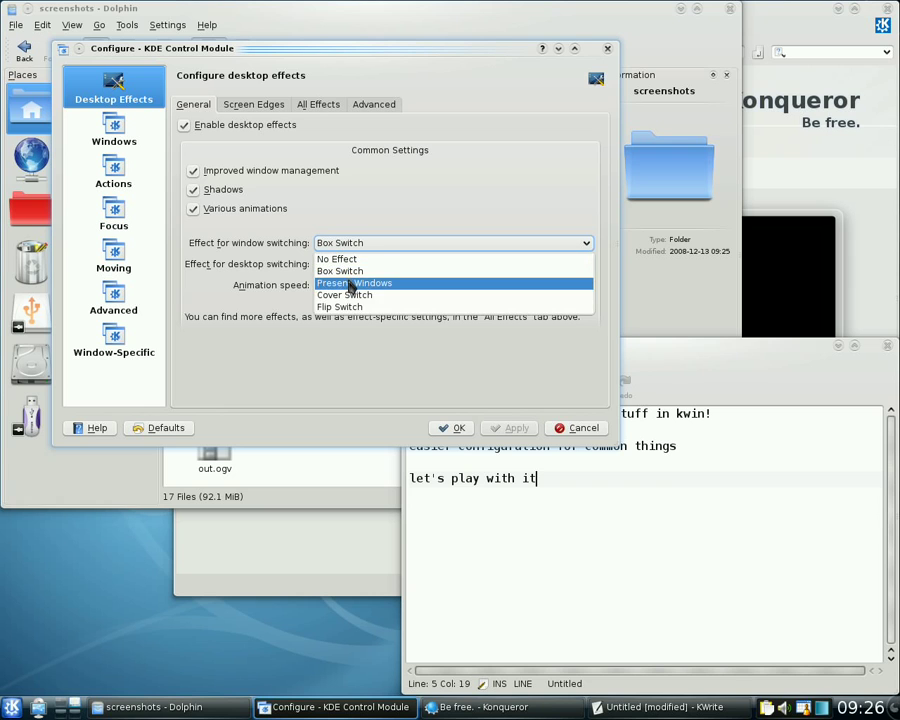
click(347, 307)
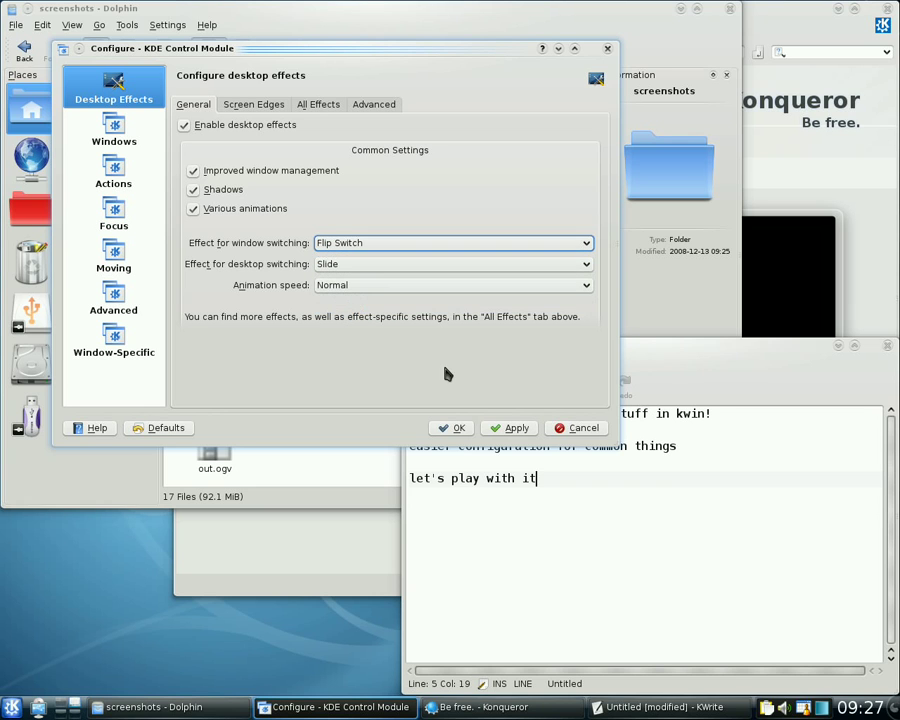
click(356, 287)
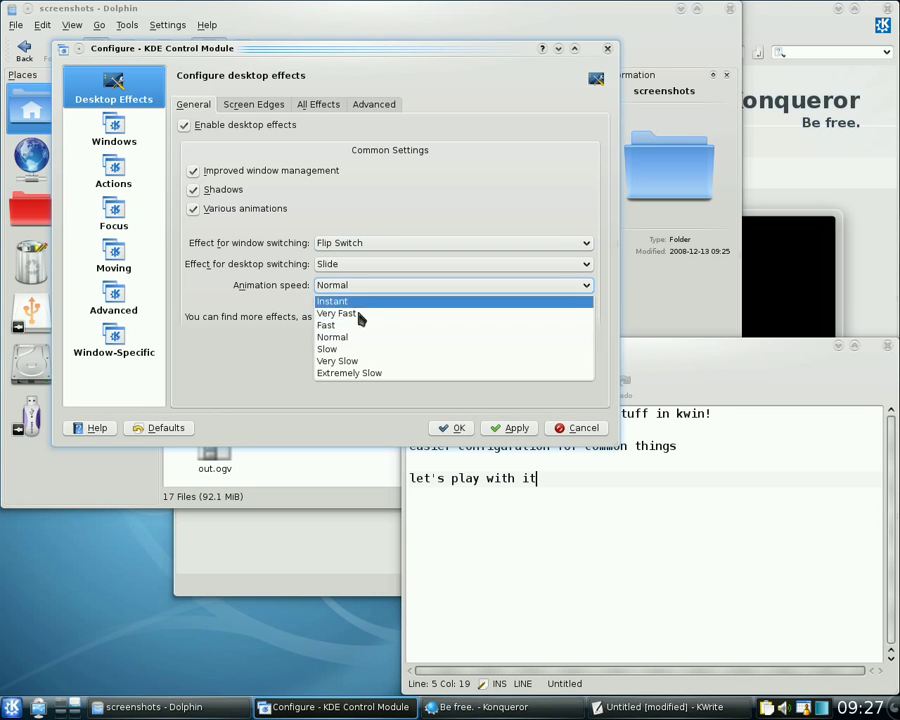
click(355, 364)
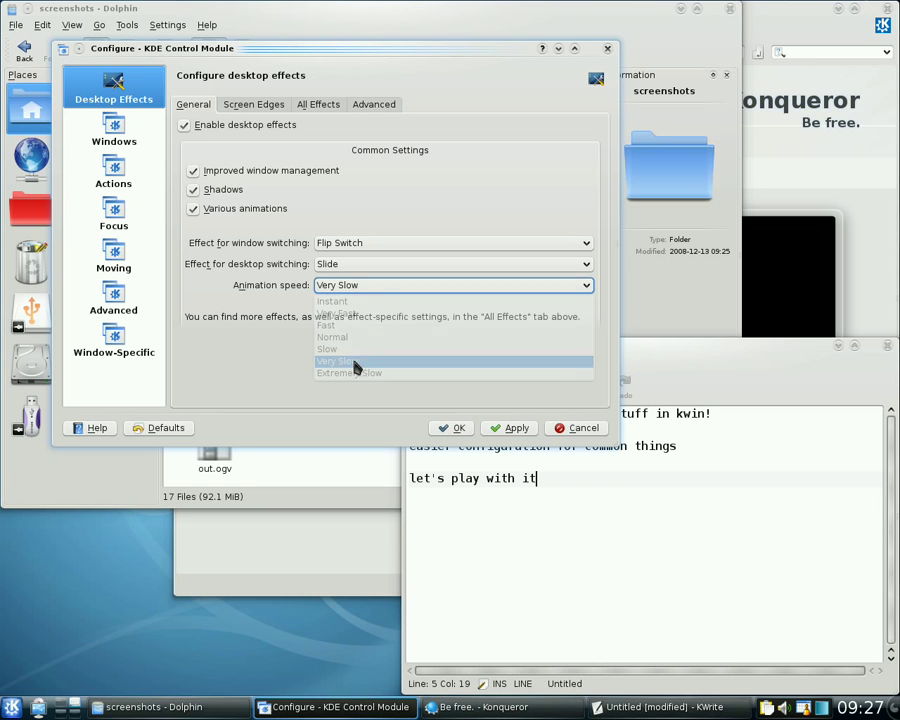
click(514, 428)
Step: Add the note "(I set animation speed on very slow to show the animations despite the low framerate!" below the text in KWrite
click(572, 492)
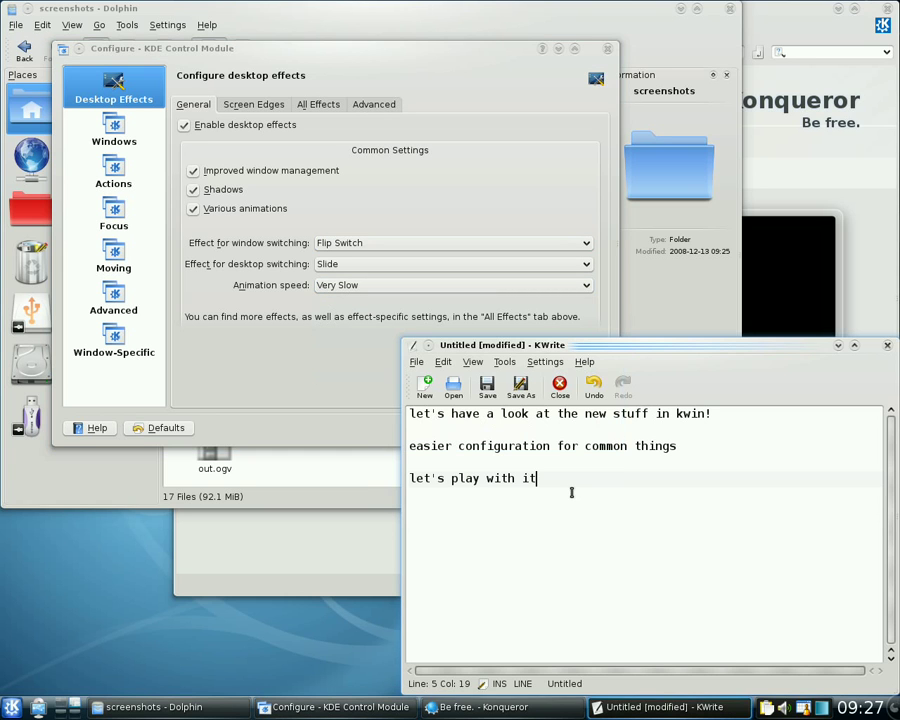
key(Return)
key(Return)
text(()
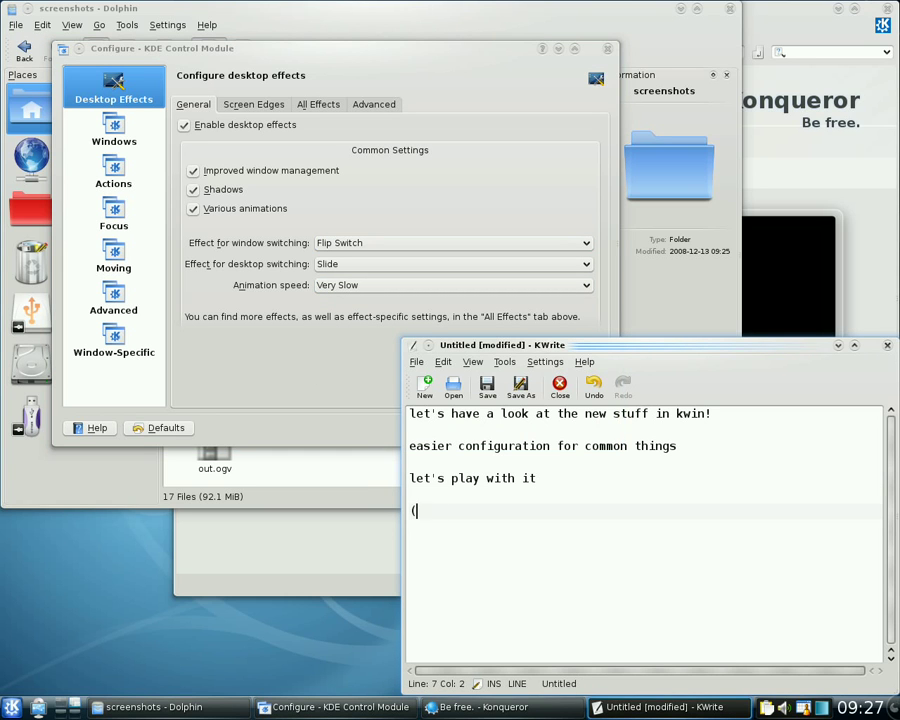
text(ui IU )
text( set)
text( animation sp)
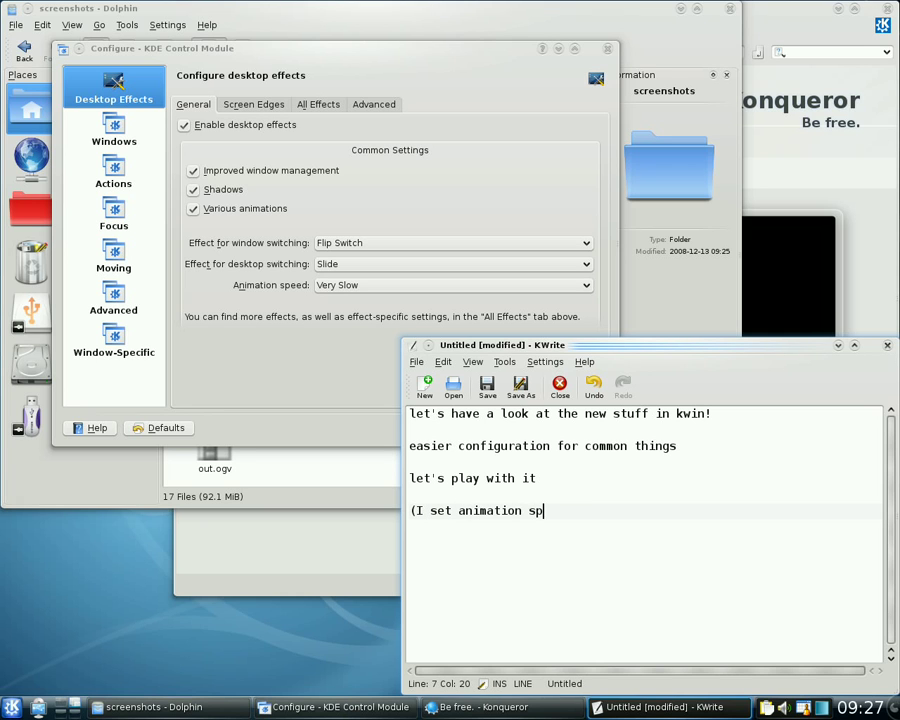
text(eed on very slow to)
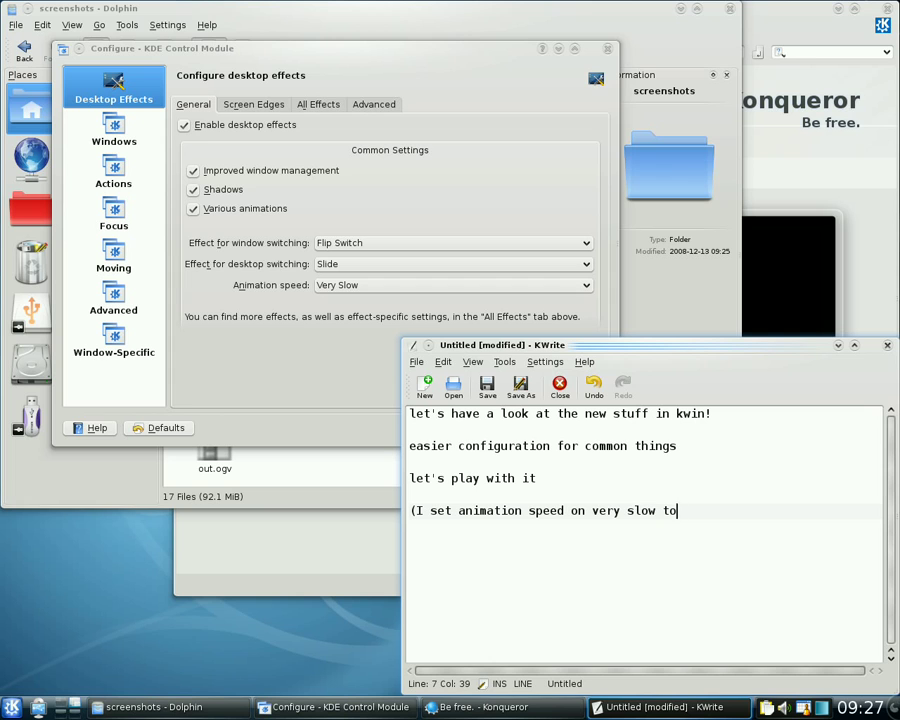
text( show the an)
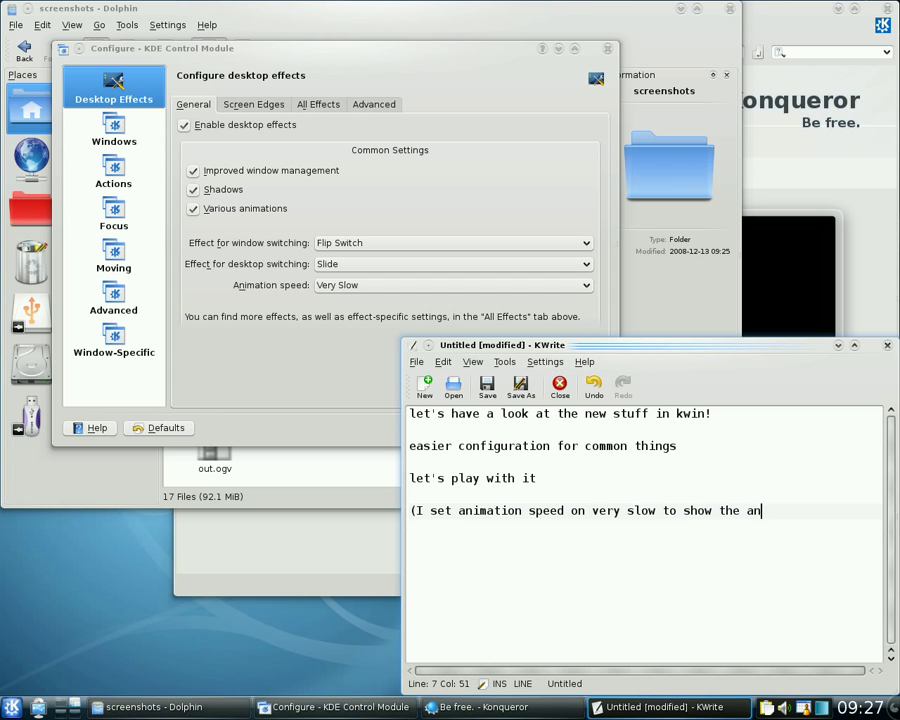
text(imations despite)
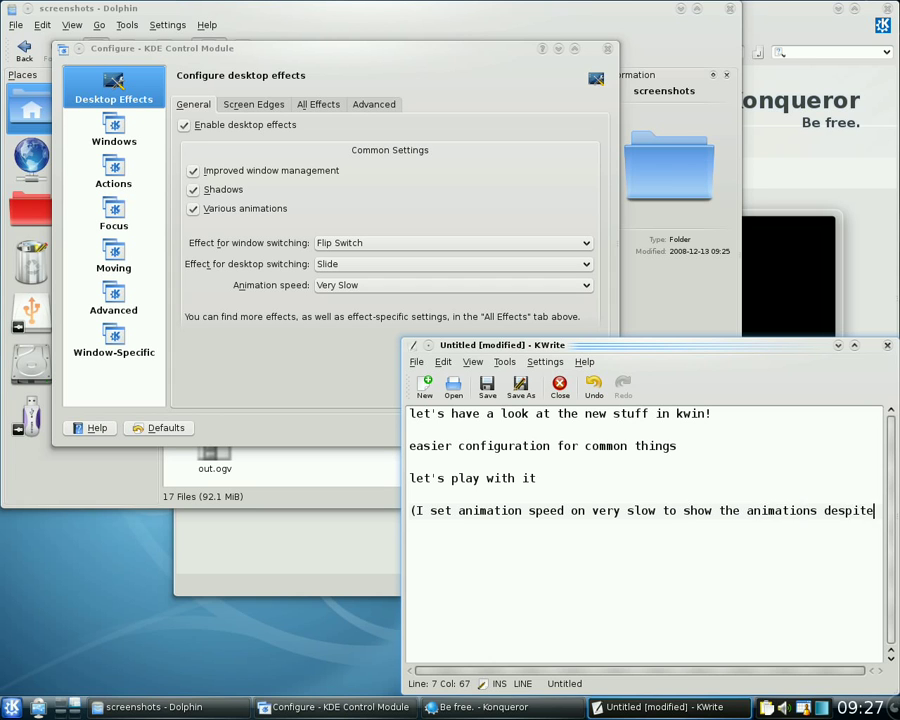
text( the low framerate!)
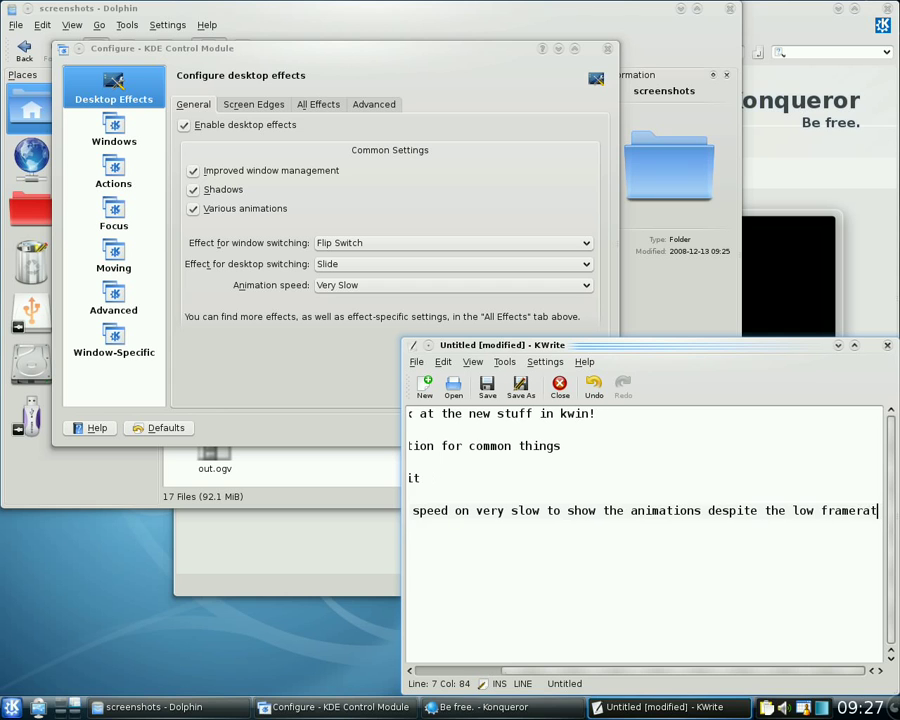
Step: Turn on dynamic word wrap for the KWrite document
click(505, 362)
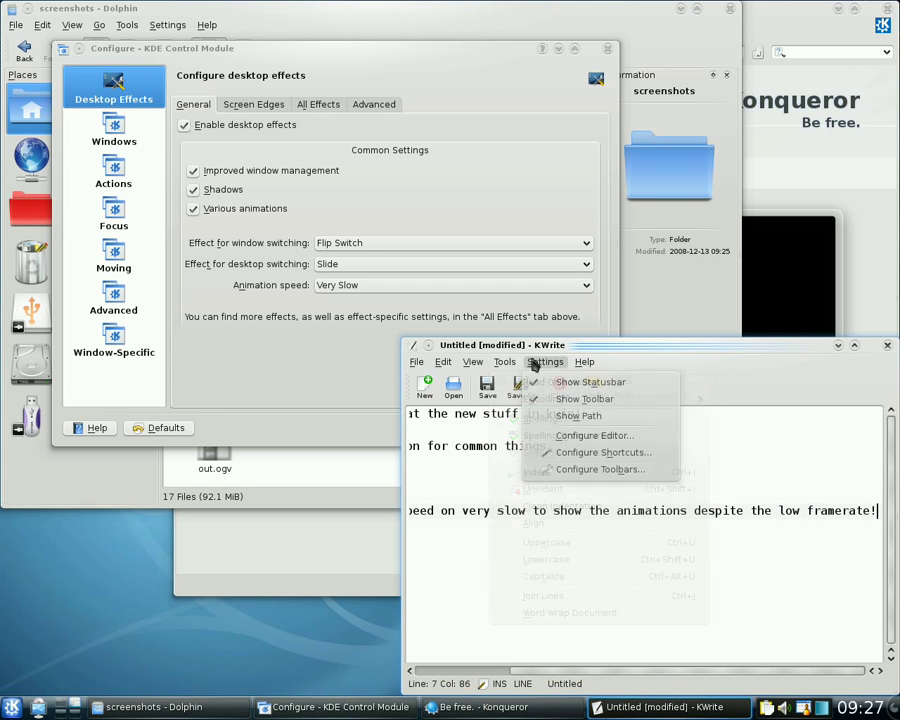
mouse_move(474, 362)
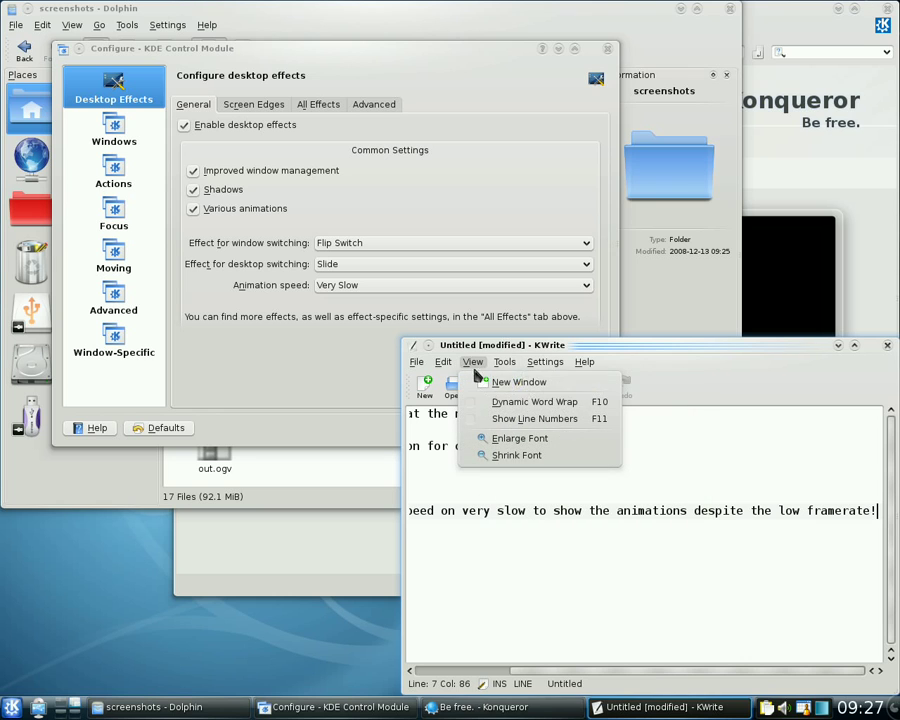
click(520, 402)
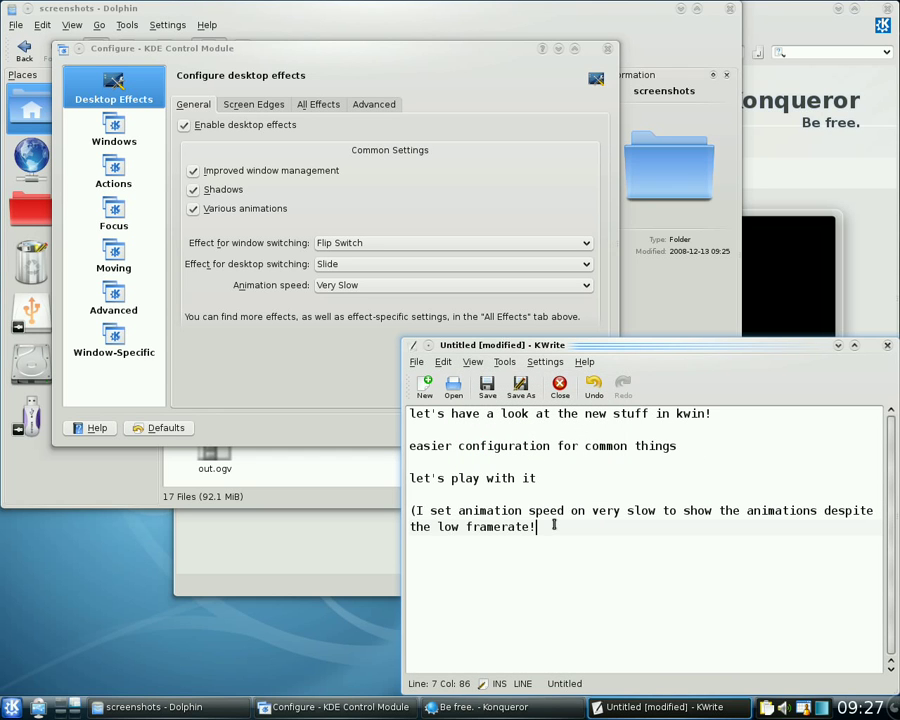
Step: Return to the desktop effects dialog and preview the Flip Switch effect by cycling through all open windows
click(283, 355)
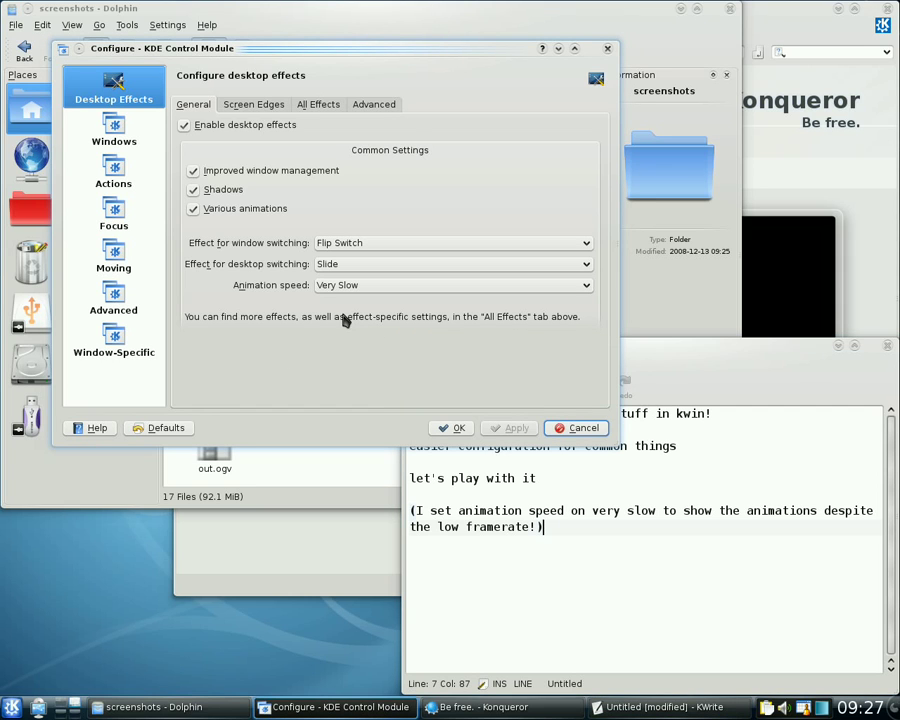
key(alt+Tab)
key(alt+Tab)
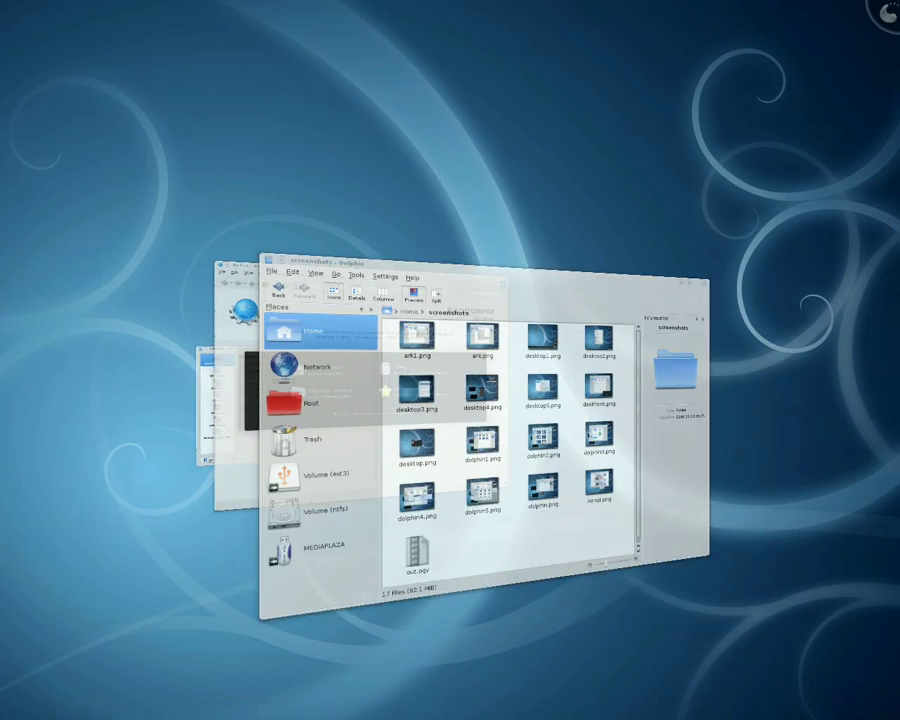
key(alt+Tab)
key(alt+Tab)
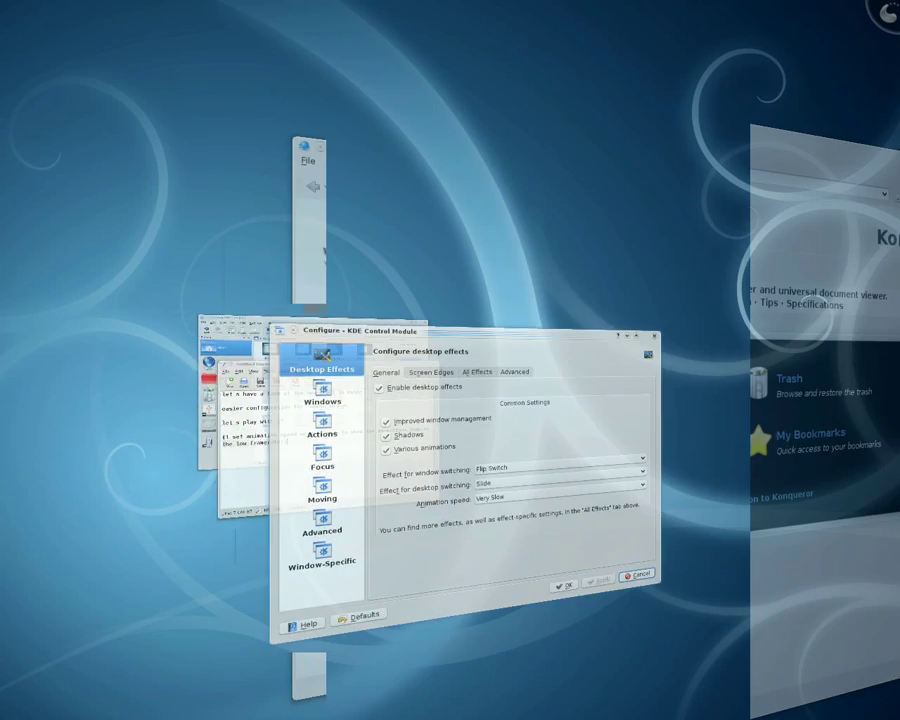
key(alt+Tab)
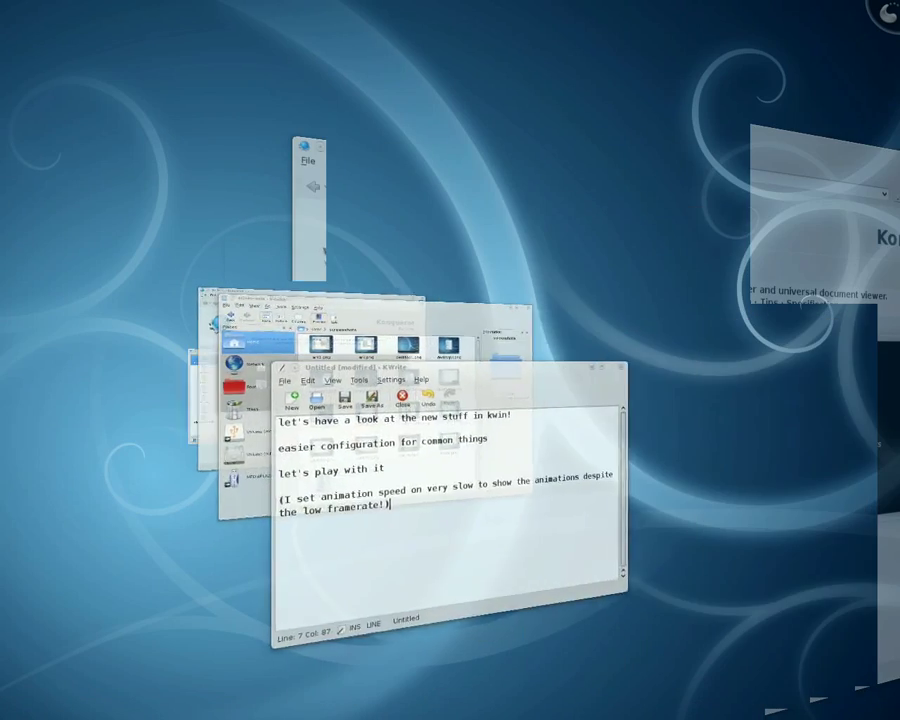
key(alt+Tab)
key(alt+Tab)
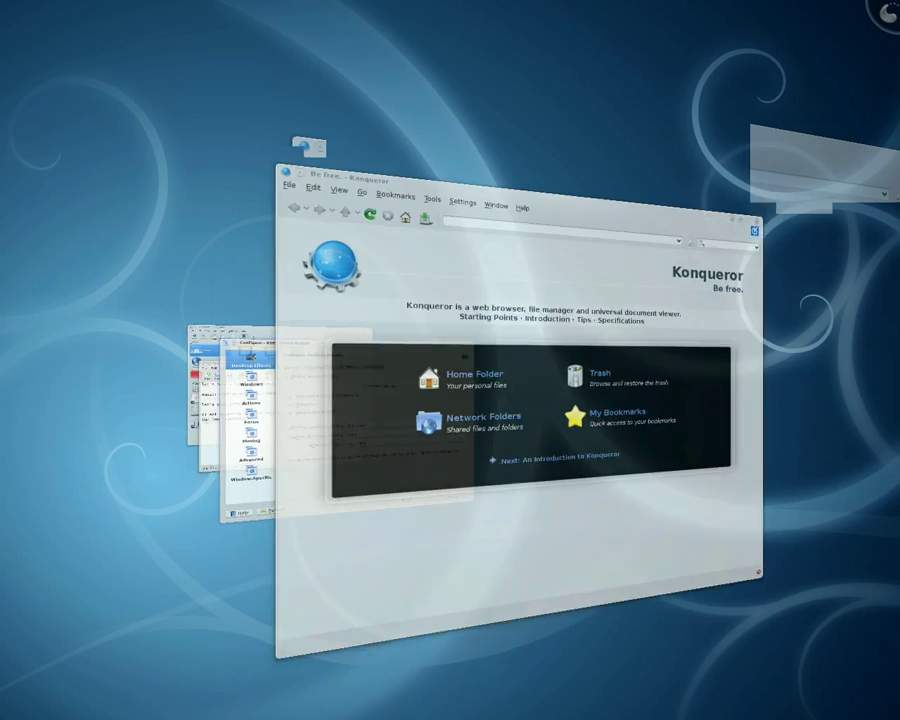
key(alt+Tab)
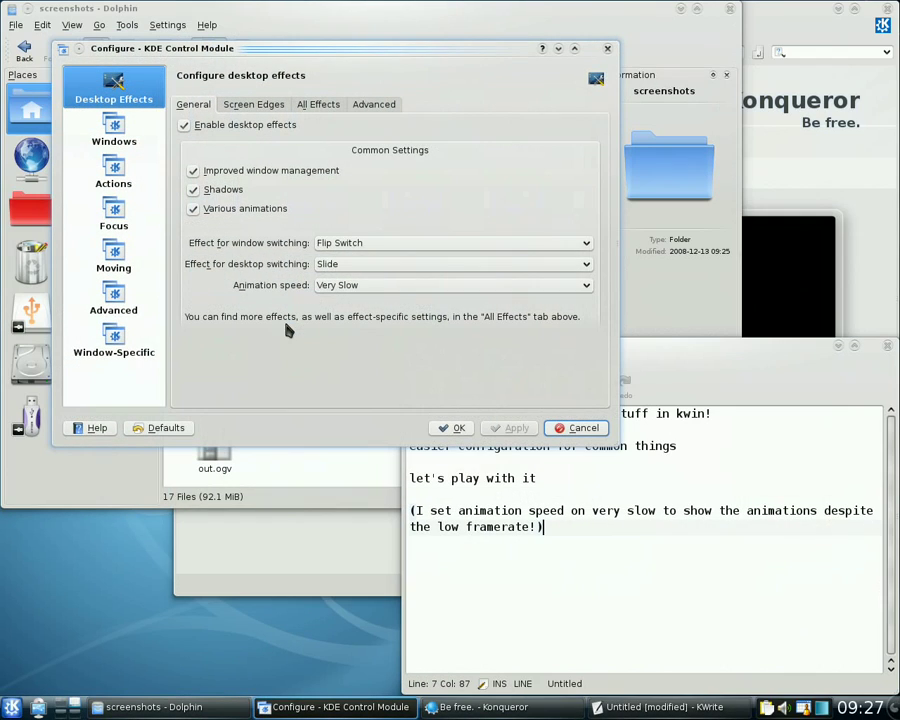
Step: Change the window-switching effect to Cover Switch, leaving desktop switching on Slide, and apply it
click(334, 268)
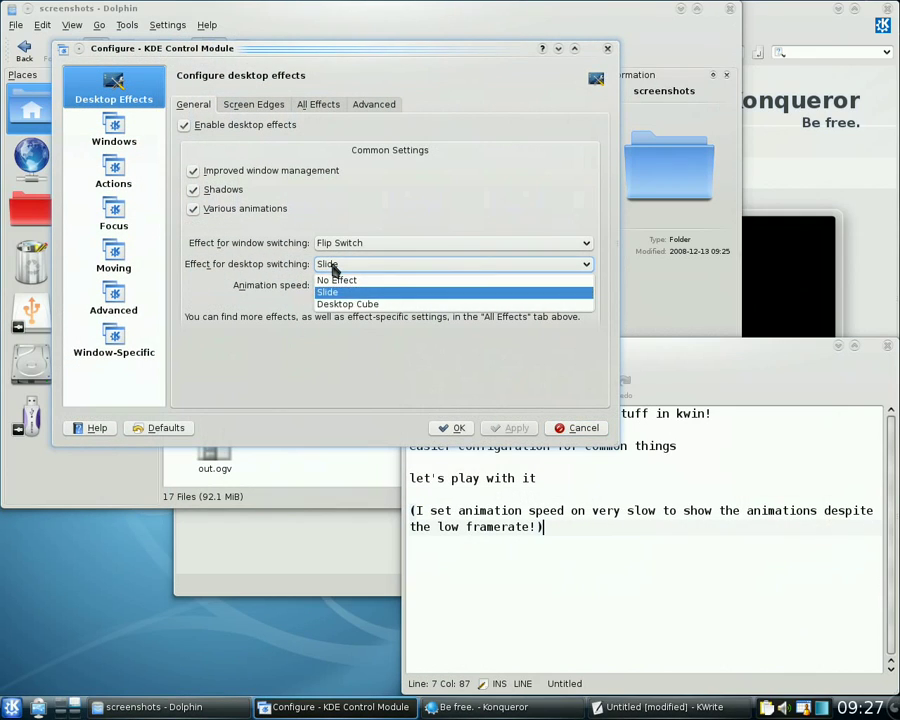
click(332, 243)
click(336, 245)
click(344, 296)
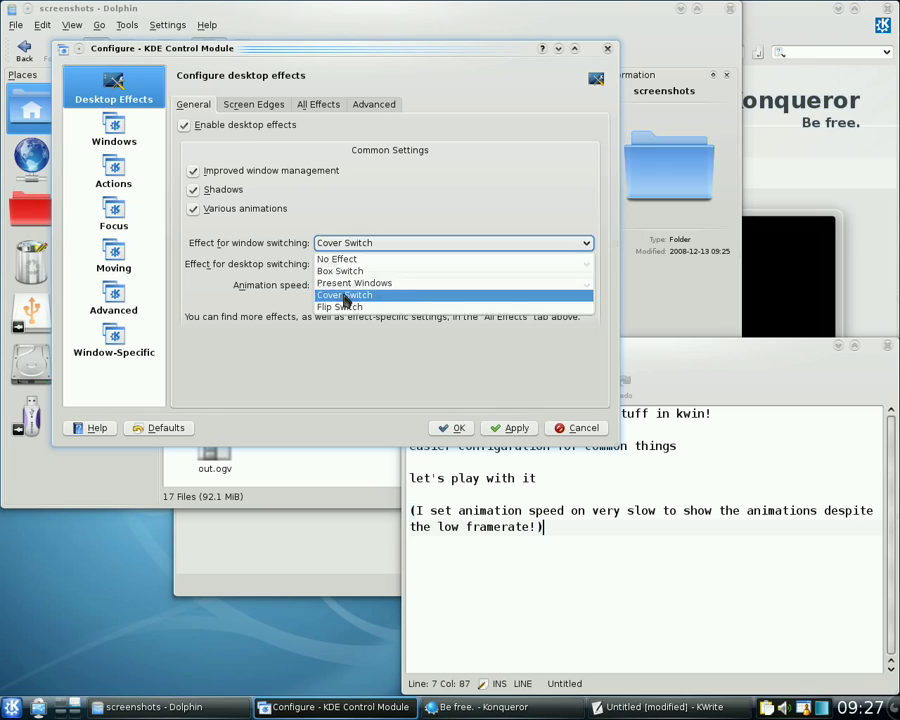
click(515, 428)
Step: Preview the Cover Switch effect by cycling forward and backward through all open windows
key(alt+Tab)
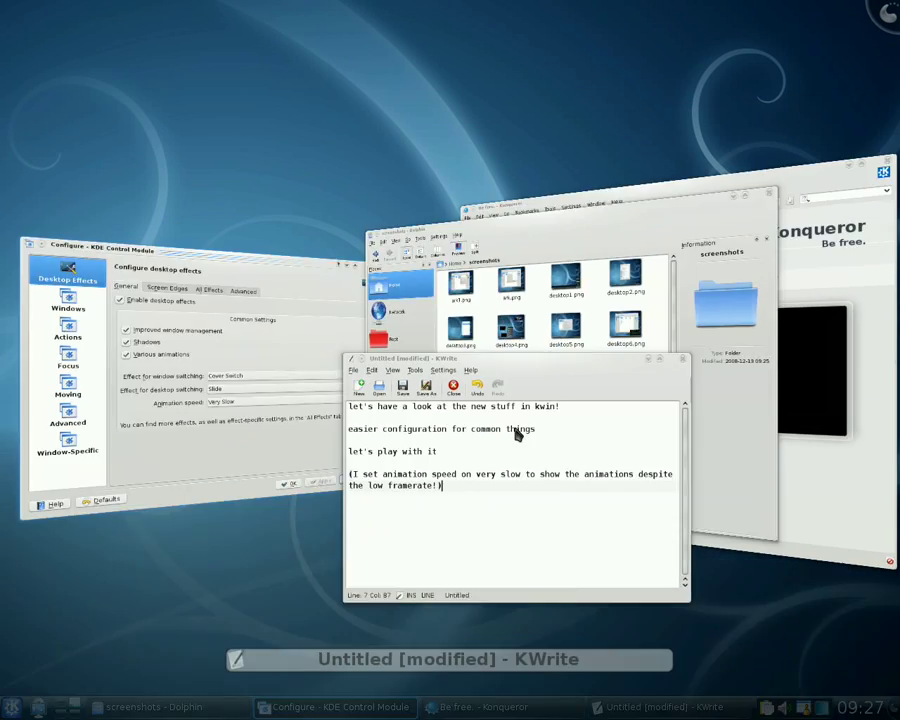
key(alt+Tab)
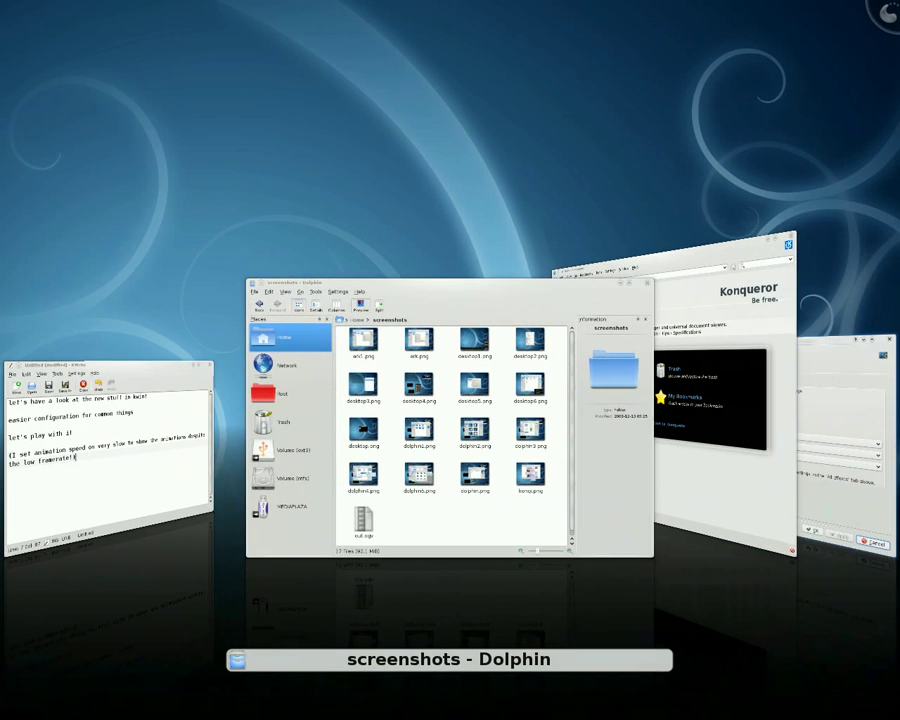
key(alt+shift+Tab)
key(alt+shift+Tab)
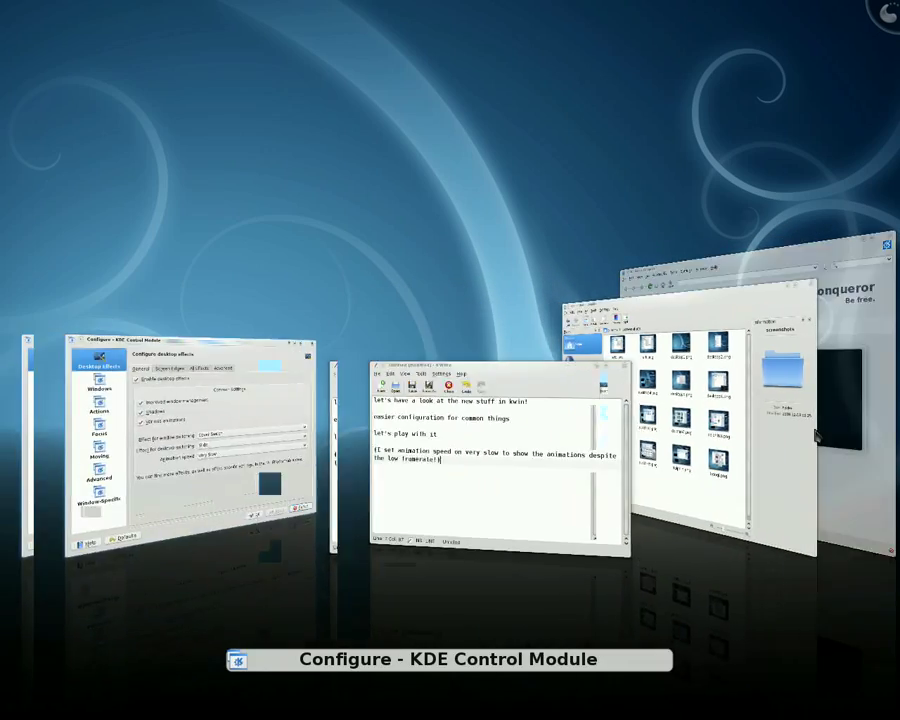
key(alt+shift+Tab)
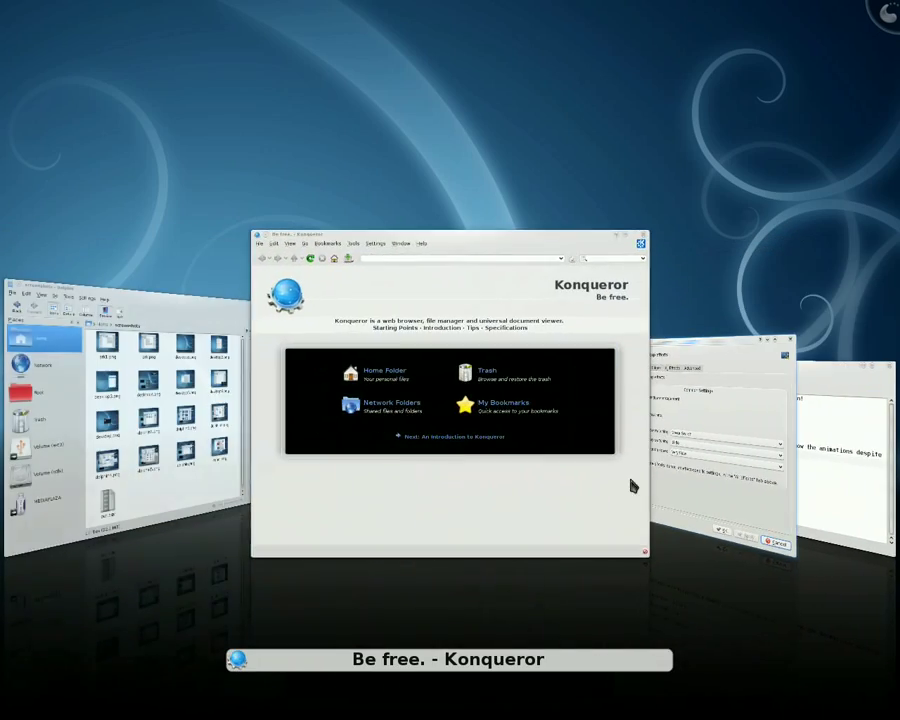
key(alt+Tab)
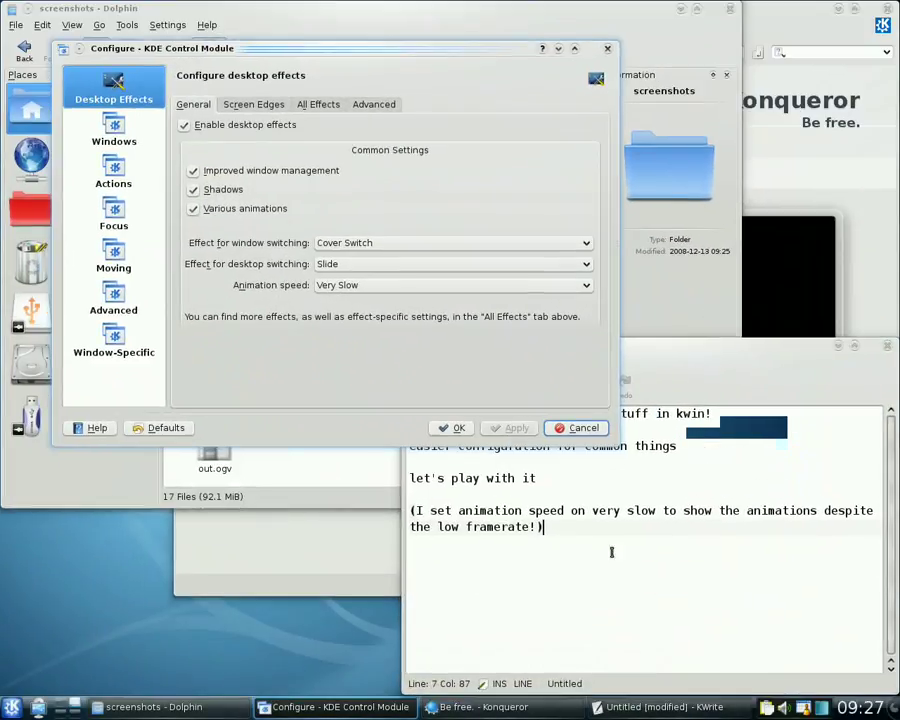
Step: Add the note "yes, you can use the mouse there." as a new paragraph in KWrite
click(611, 552)
key(Return)
key(Return)
text(yes)
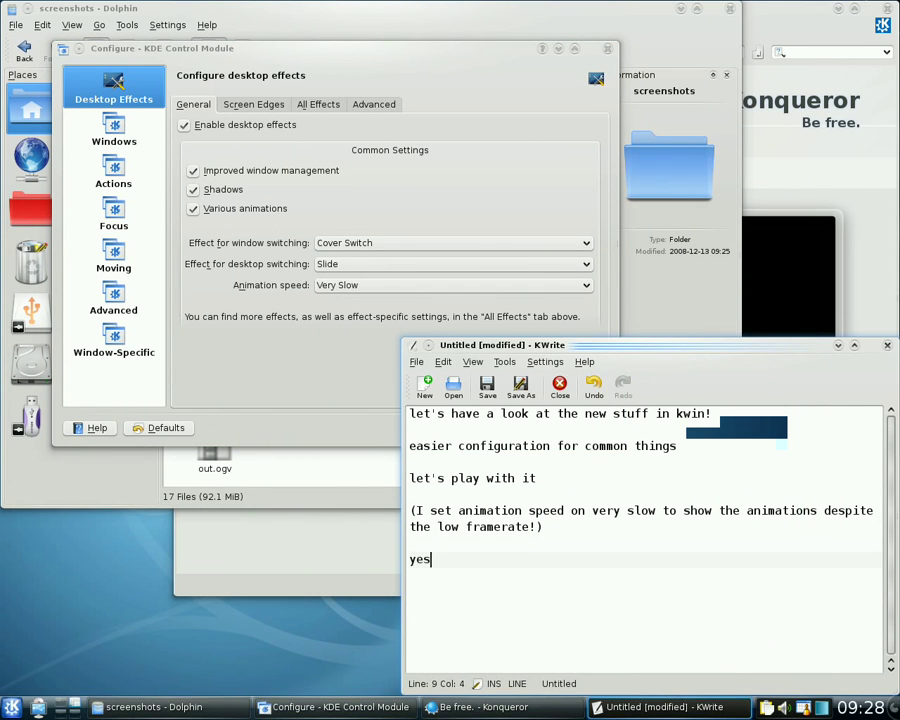
text(, you can use the mou)
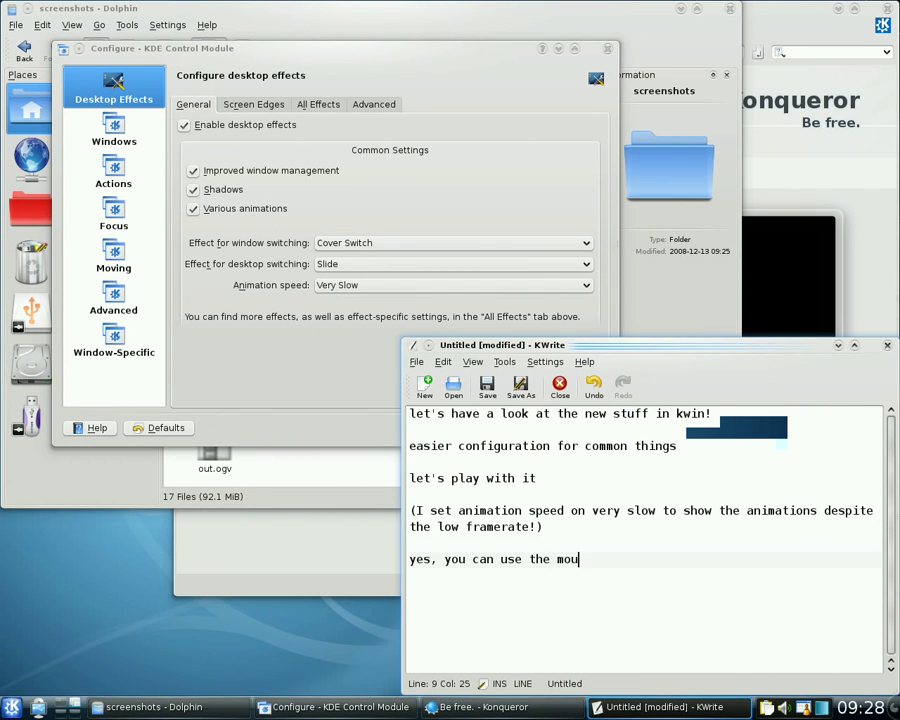
text(se there.)
Step: Choose Present Windows as the window-switching effect in the desktop effects dialog
click(356, 243)
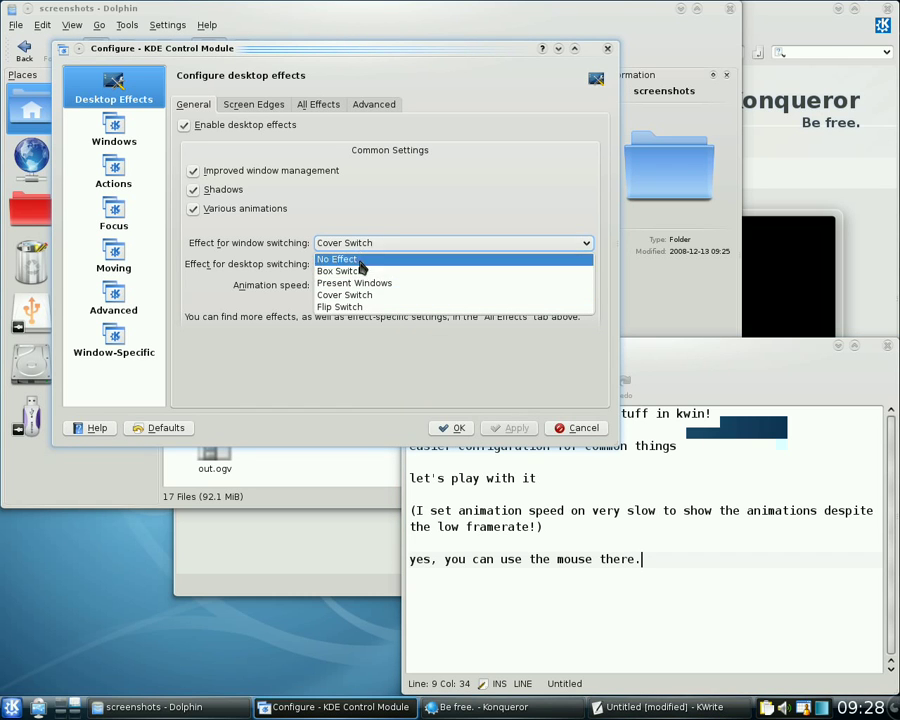
click(354, 284)
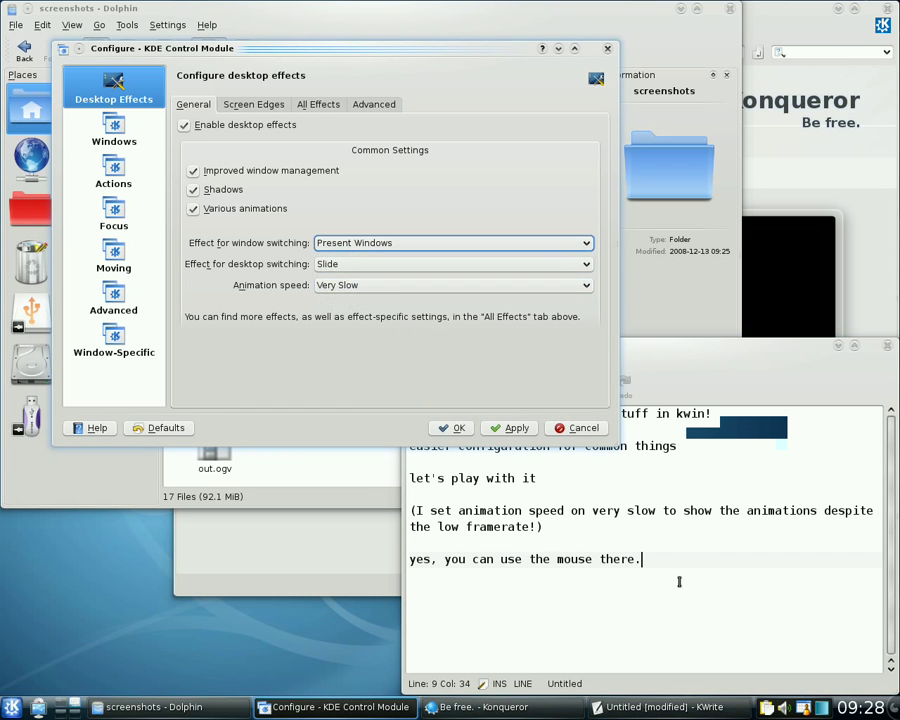
Step: Add the note "I love this one, very useful imho." as a new paragraph in KWrite
click(641, 558)
key(Return)
text(I love)
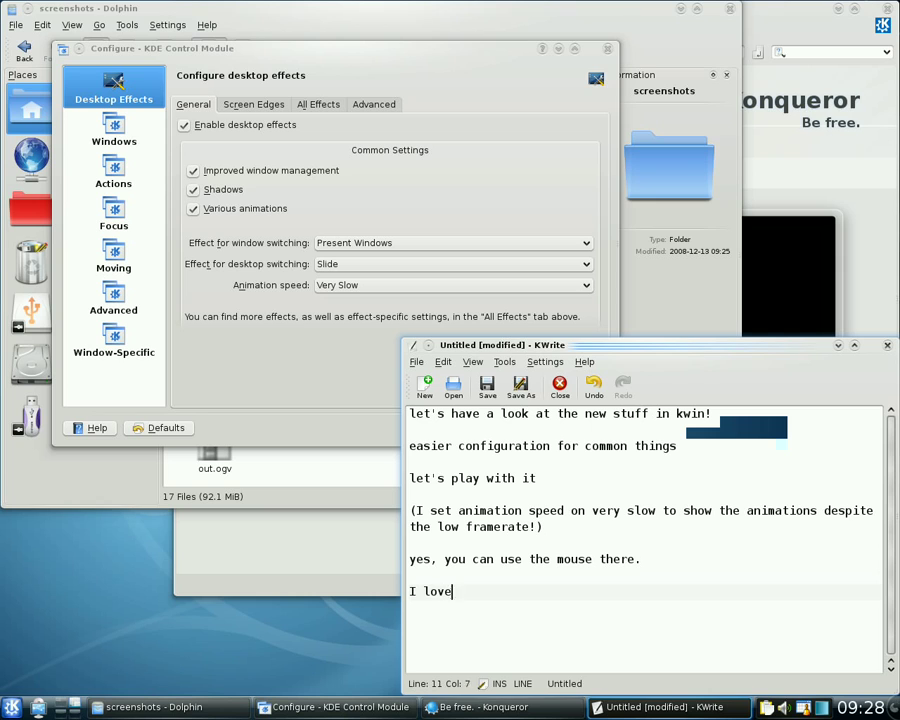
text( this one, )
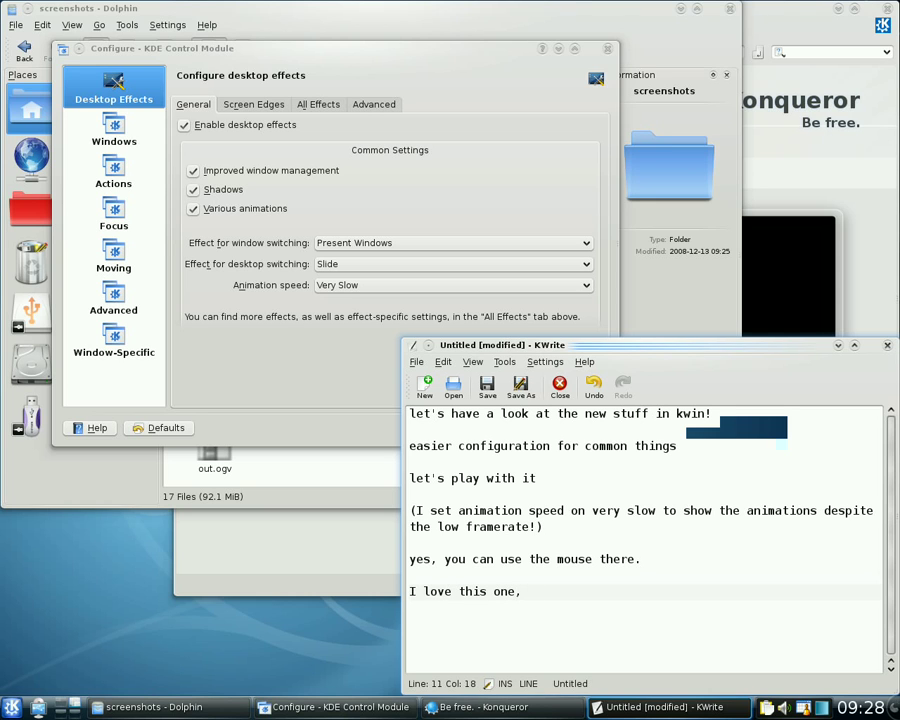
text(very useful imh)
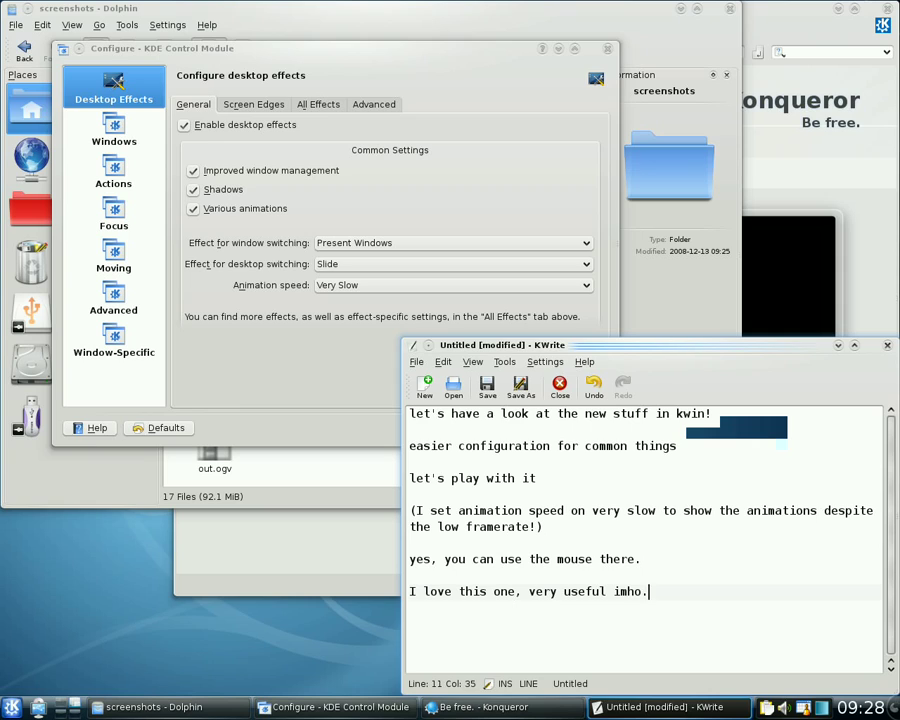
text(o.)
Step: Apply the Present Windows setting and preview the effect by repeatedly picking different windows from the overview
click(305, 352)
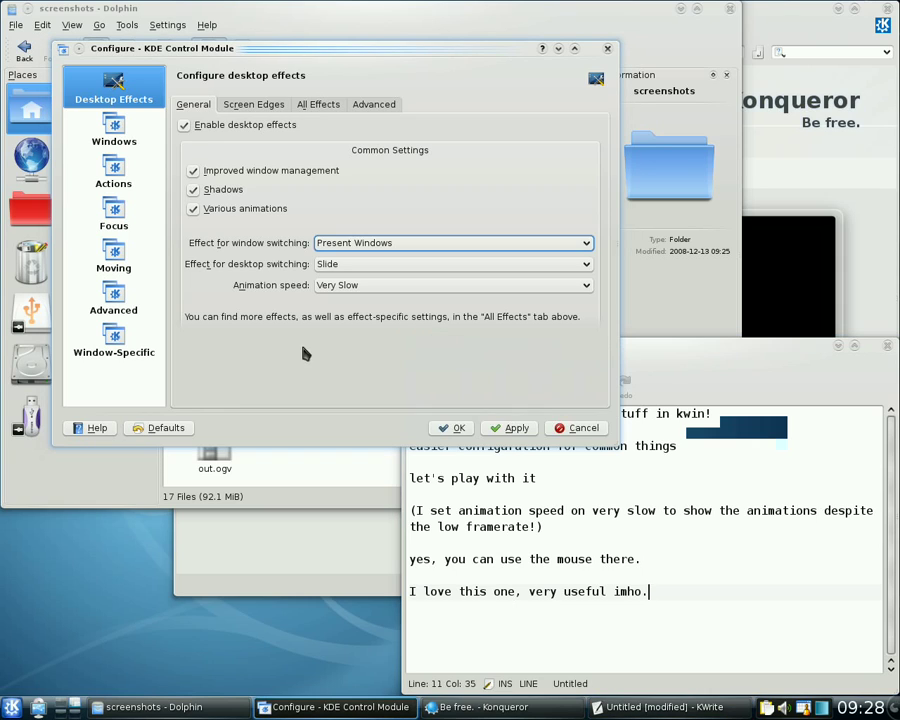
click(507, 428)
key(ctrl+F9)
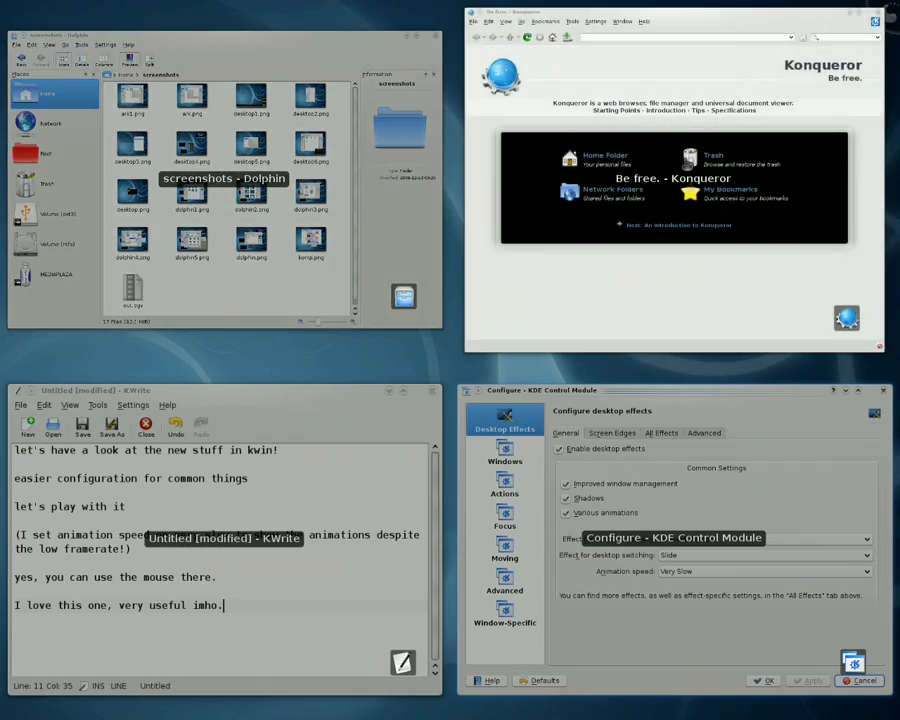
click(624, 250)
key(ctrl+F9)
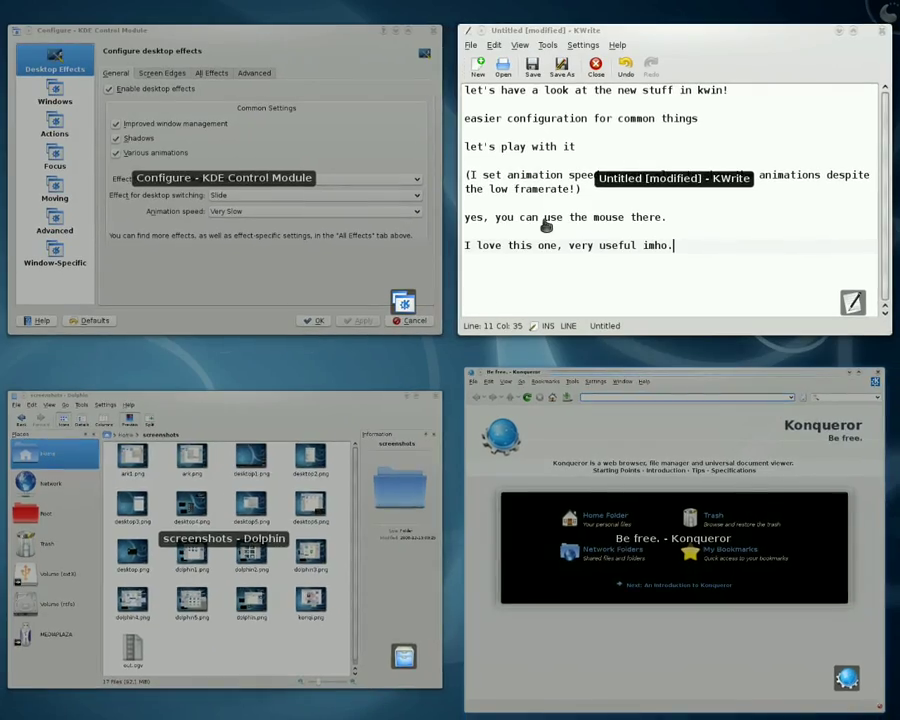
click(546, 226)
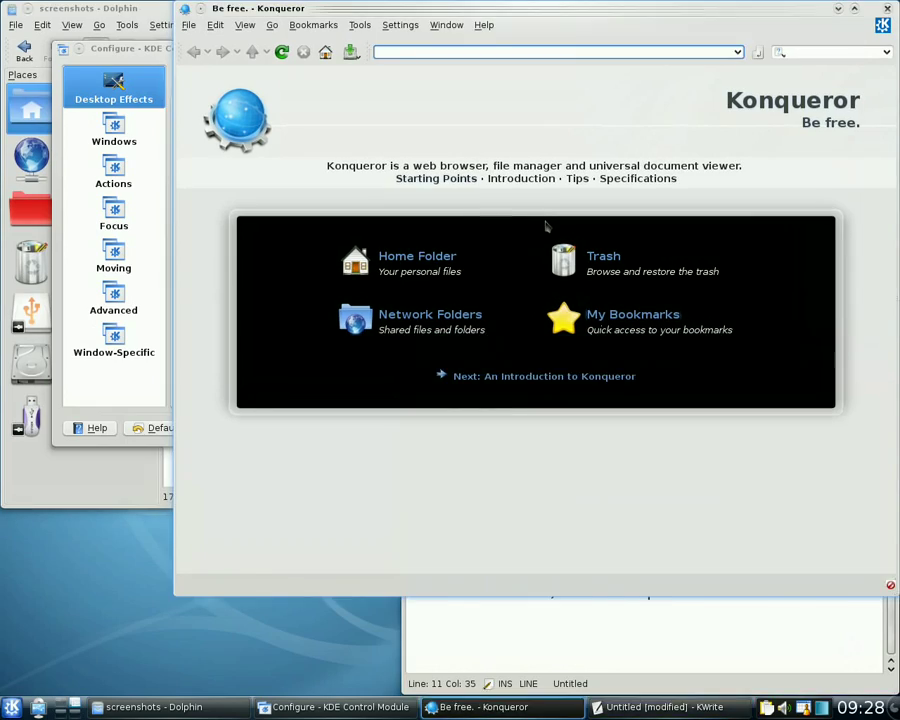
key(ctrl+F9)
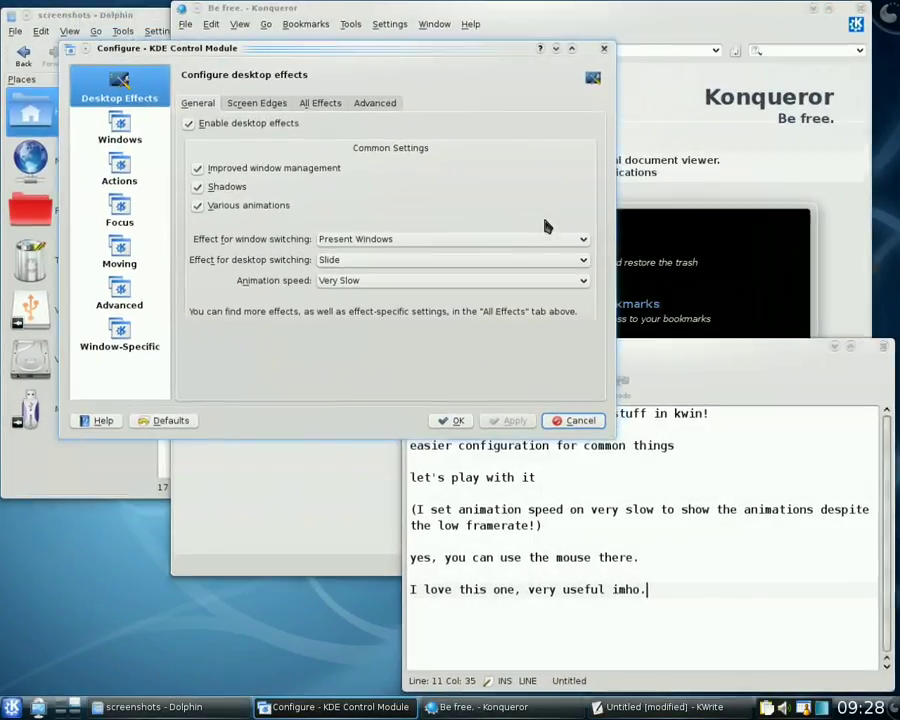
key(Down)
key(Return)
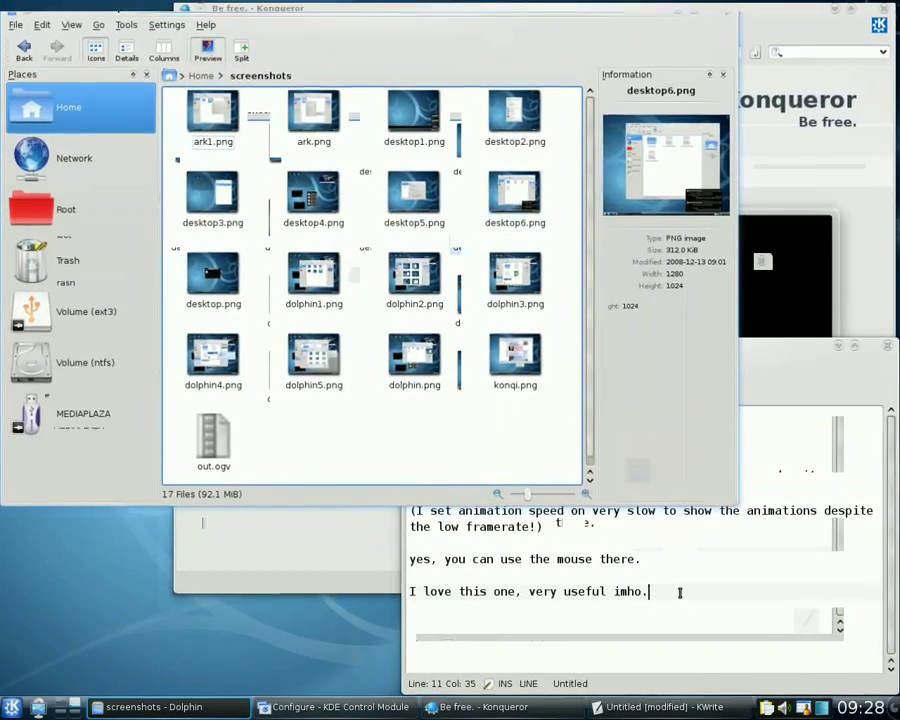
Step: Add the note "it works just like the normal box-switch alt-tab, but when you hold tab, you get present-windows" in KWrite
key(alt+Tab)
key(Return)
key(Return)
text(it works j)
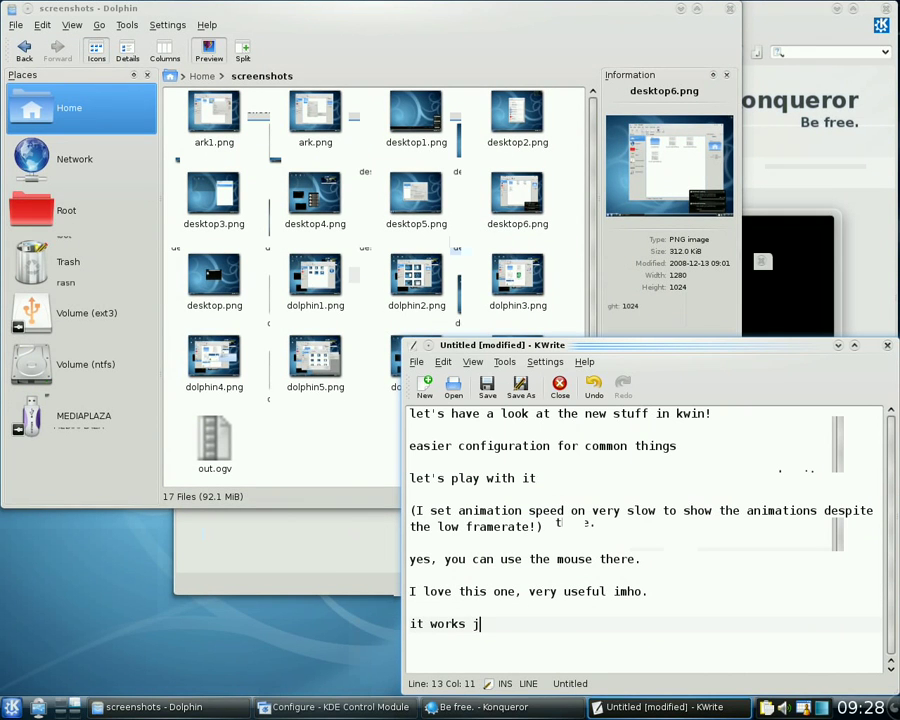
text(ust like athe normal box)
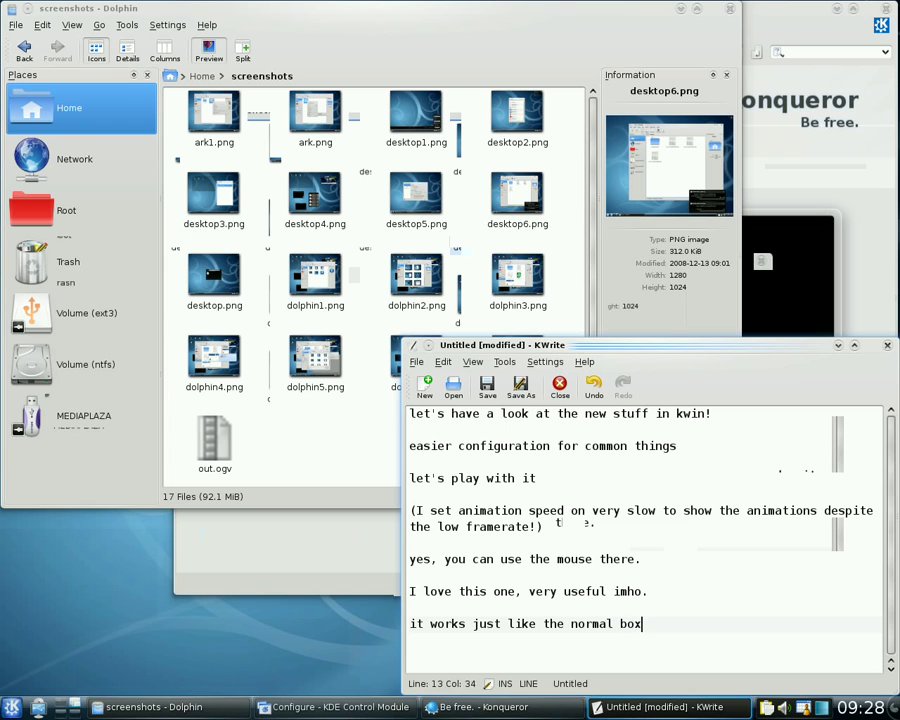
text(-switch alt-tab, but whe)
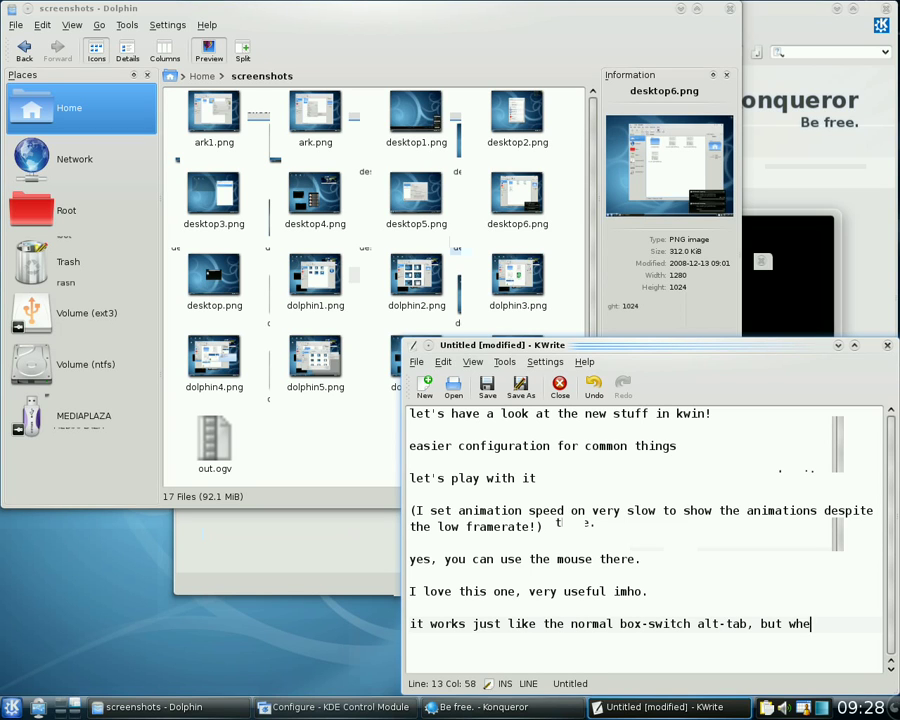
text(n you hold tap)
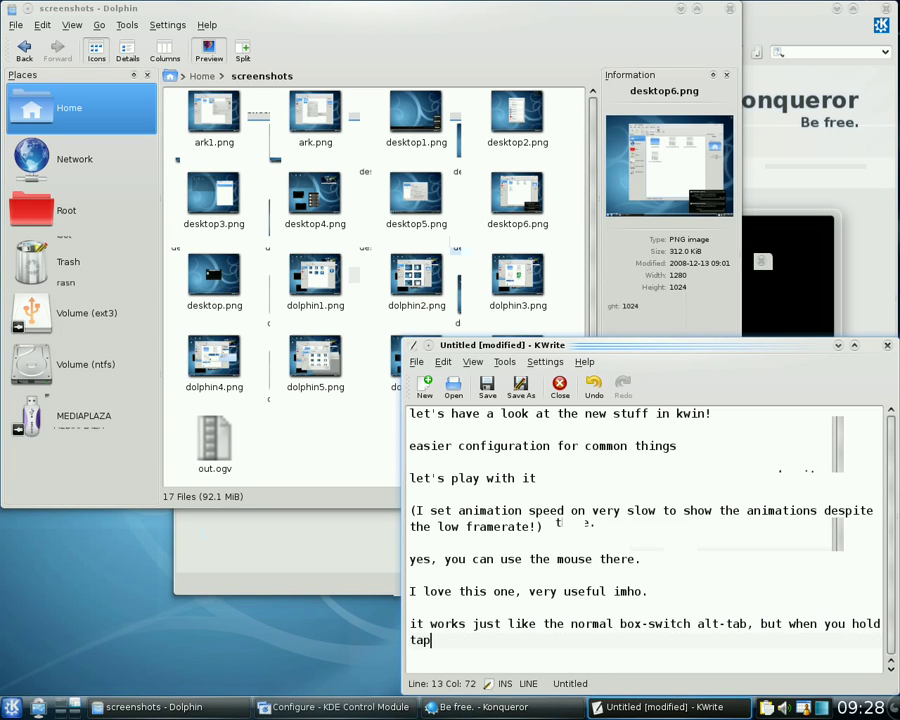
key(BackSpace)
text(b, you get present-windows)
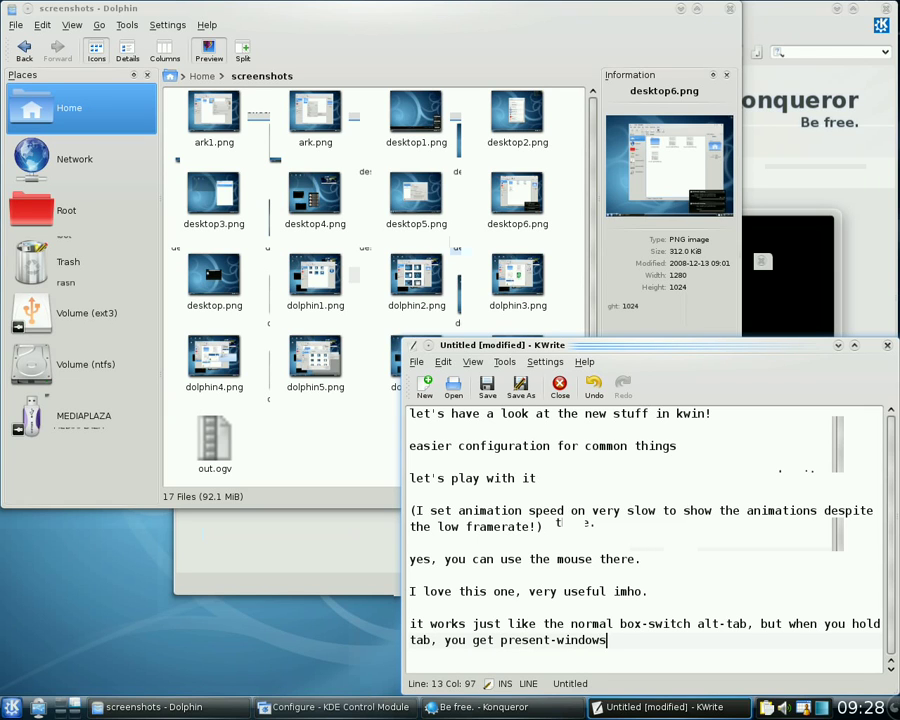
Step: Continue the note with ", which makes choosing a window much easier. And yes, again you can use the mouse." and start a new paragraph
text(, which makes)
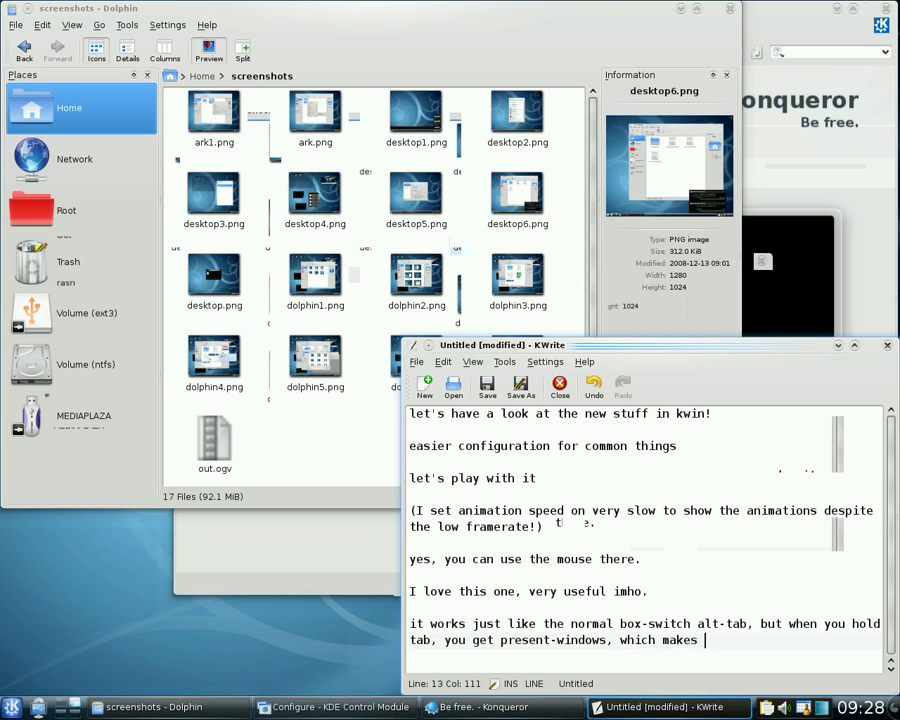
text( choosing a window much )
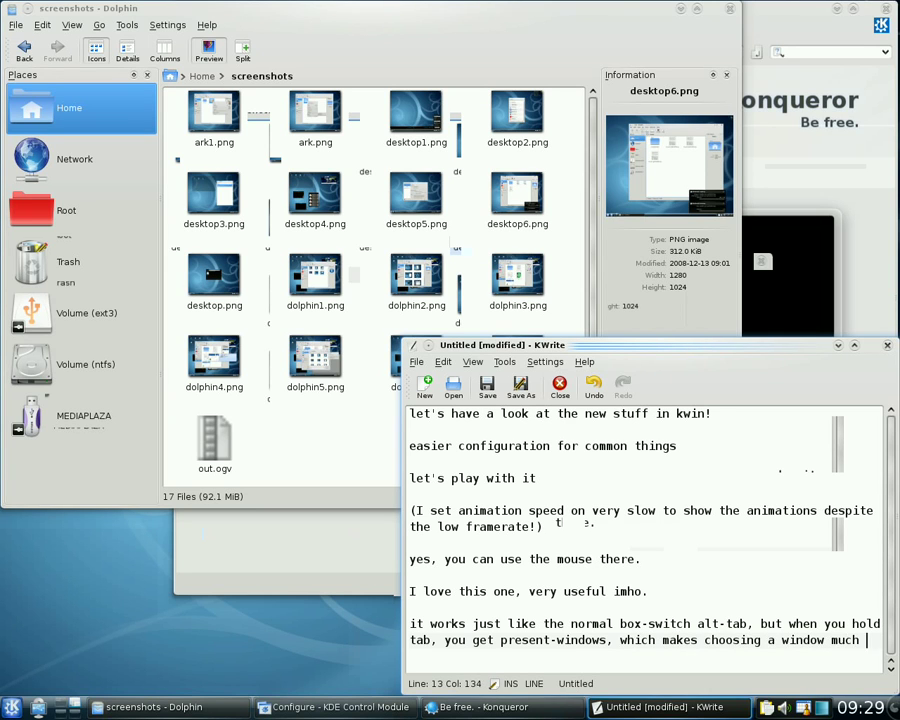
text(easier. And ye)
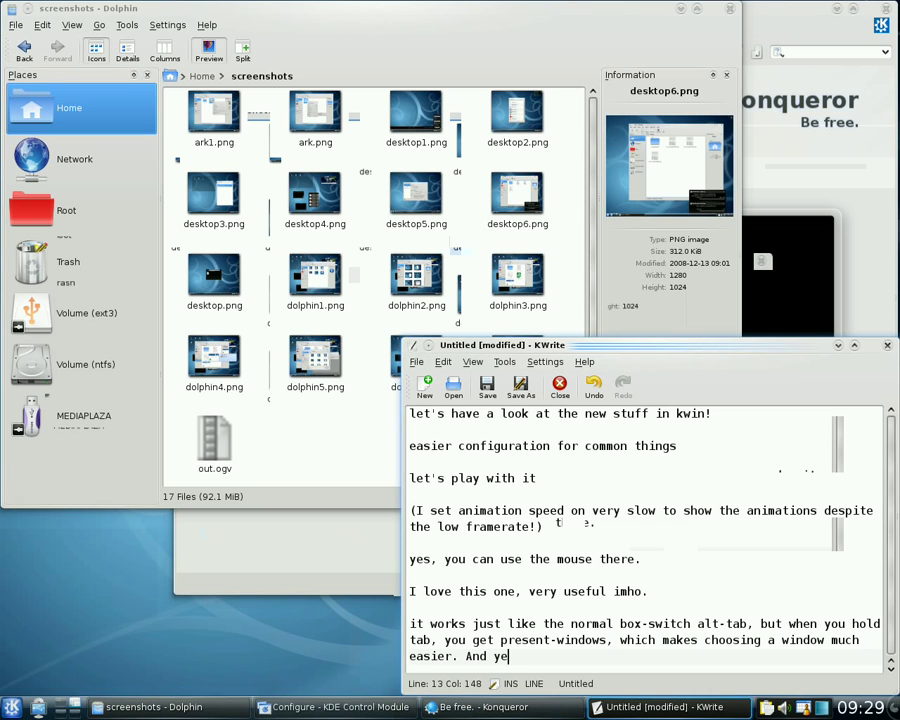
text(s, again you can us)
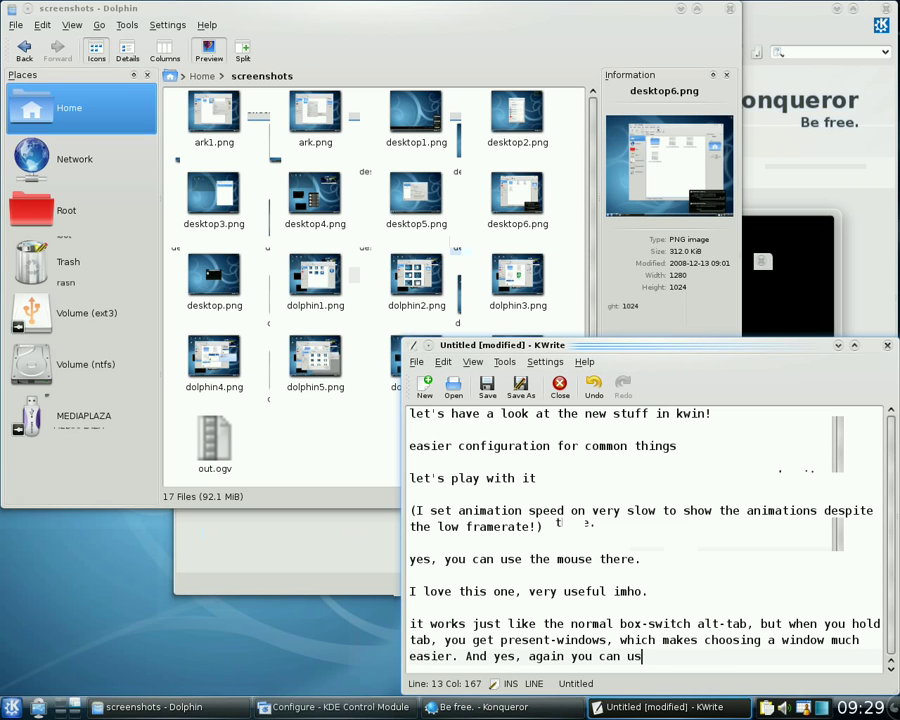
text(e the mouse.)
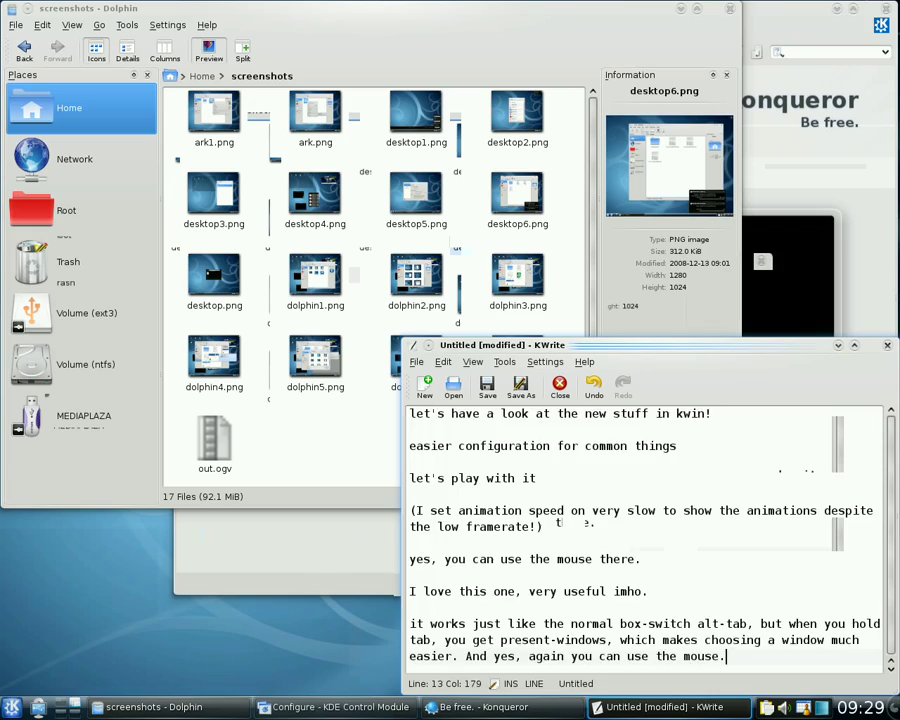
key(Return)
key(Return)
text(D)
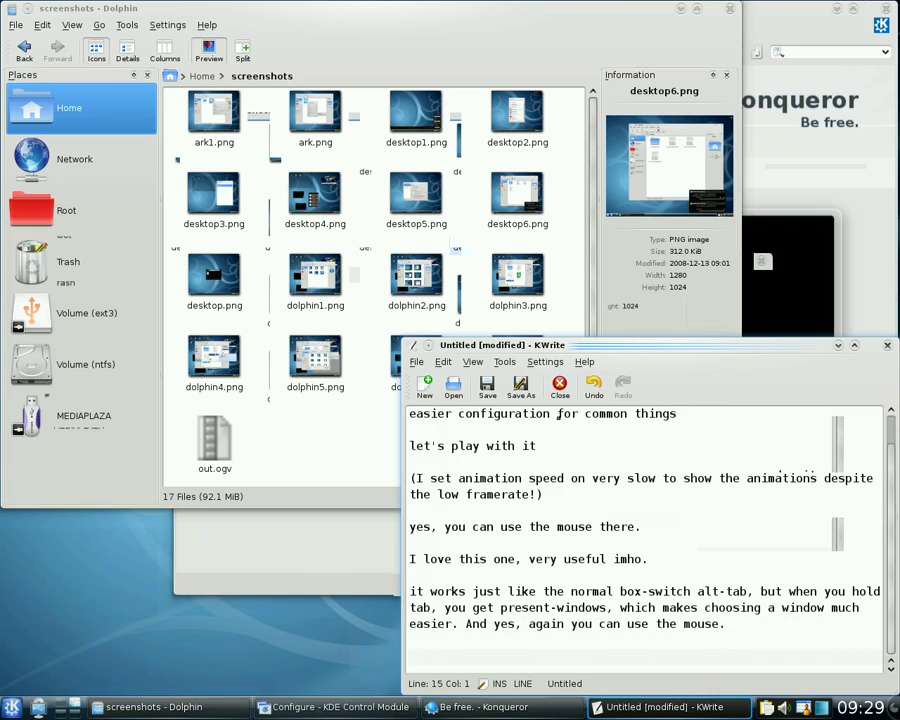
Step: Preview the Present Windows effect while switching windows, picking the KWrite window from the overview to return to it
key(alt+Tab)
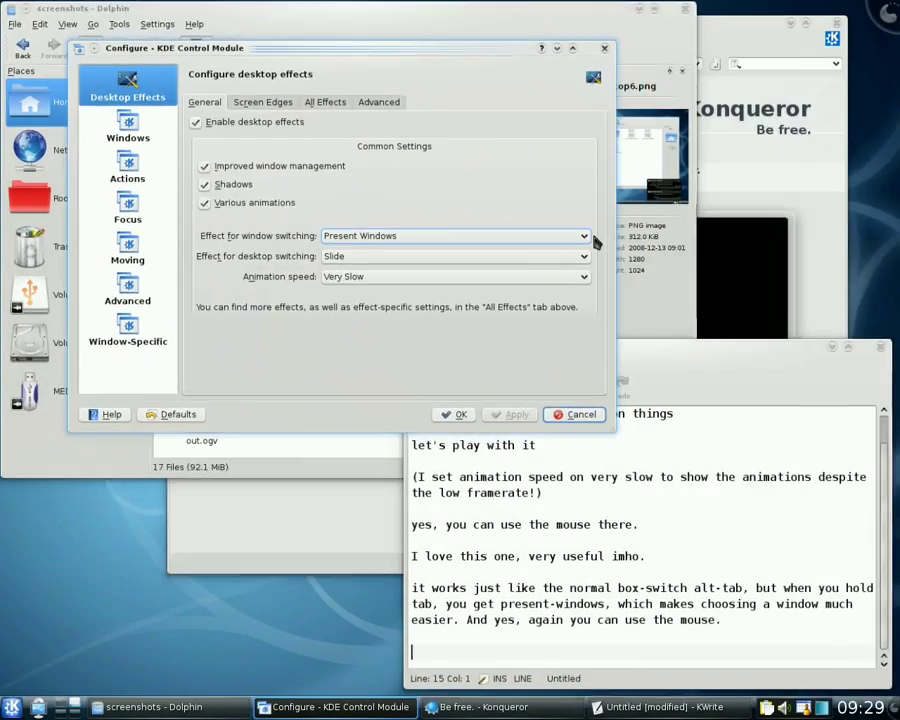
key(alt+Tab)
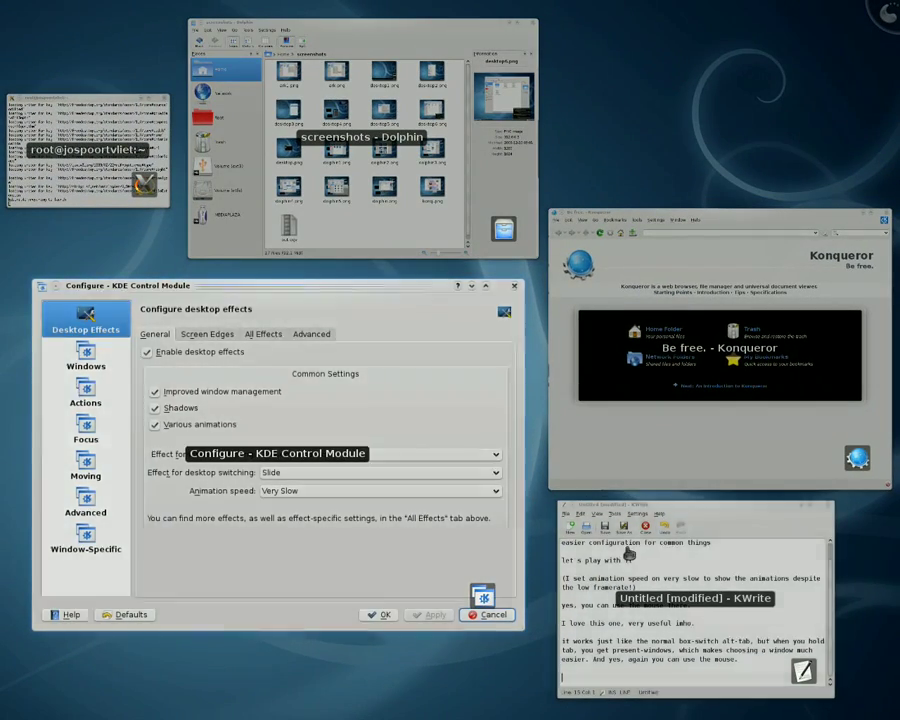
click(600, 540)
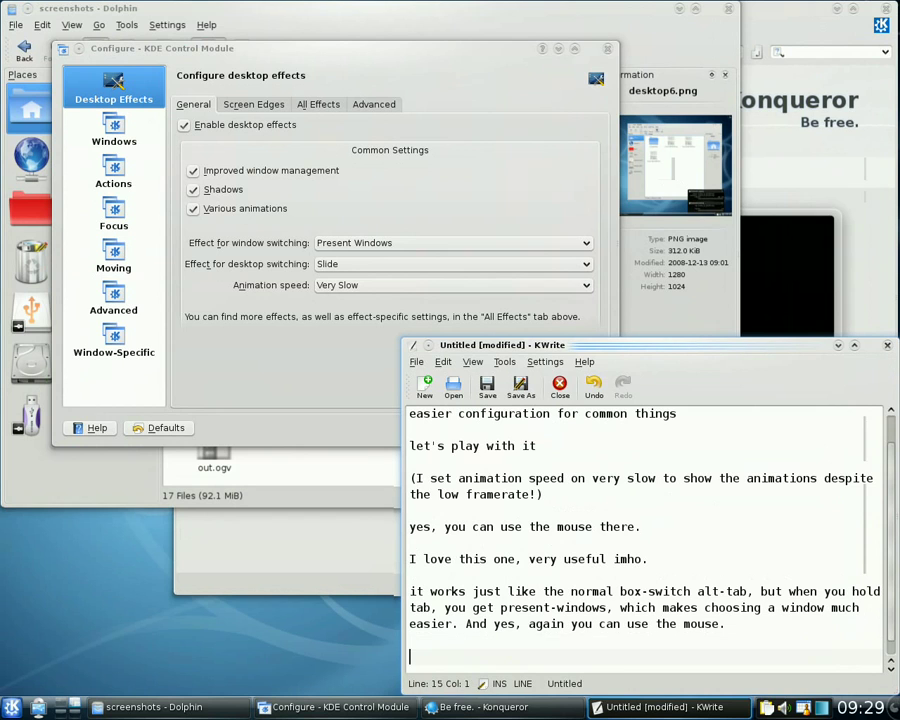
Step: Add the note "Did you notice the smooth animations? Speed changes so it feels more natural." in KWrite and start a new paragraph
text(Dui)
text( you noti)
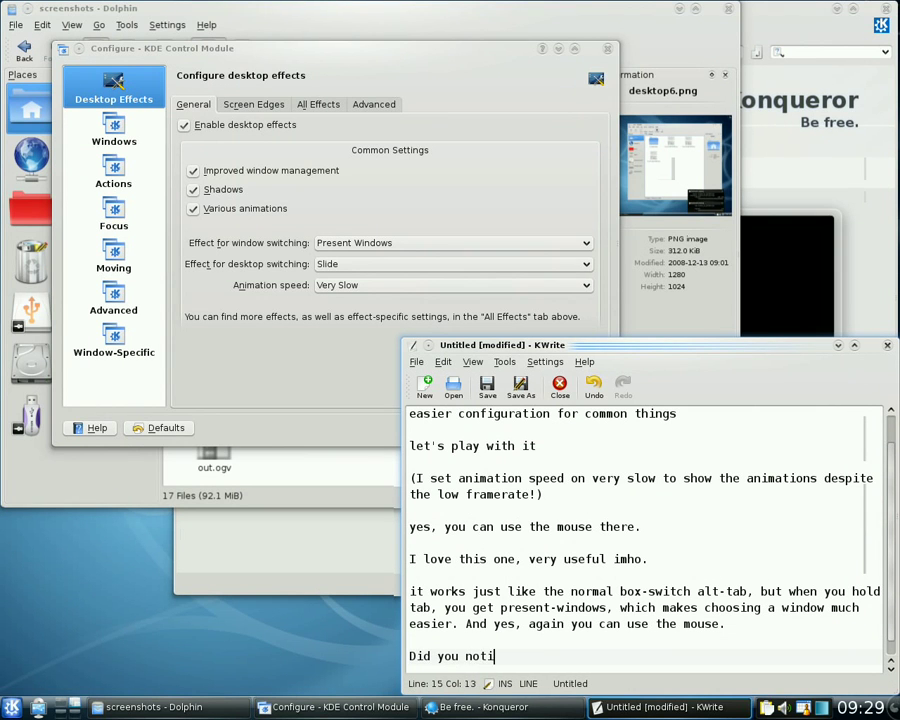
text(ce the smooth)
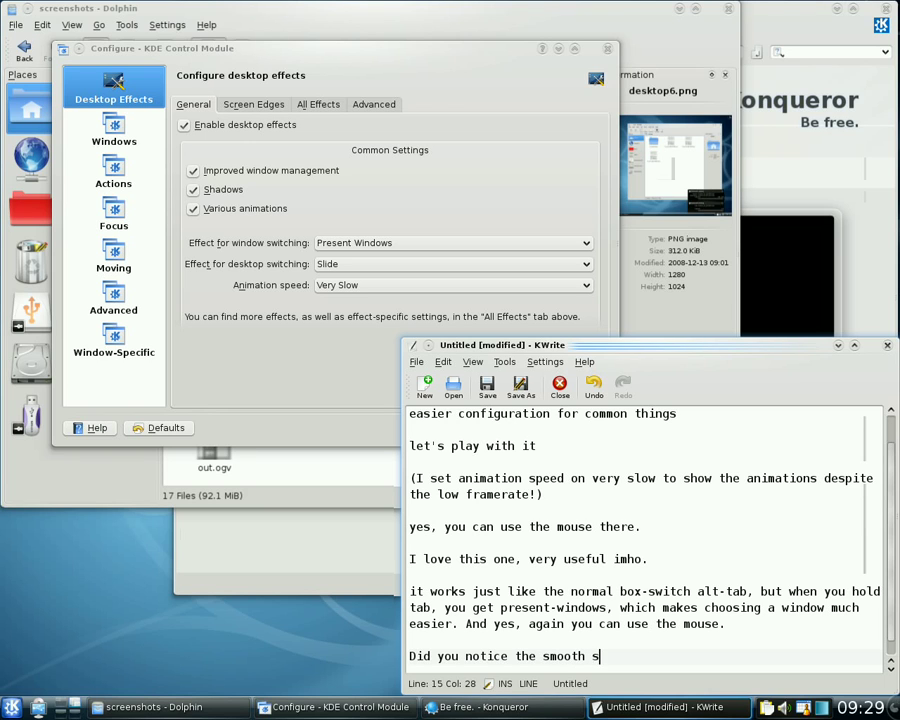
text( animations? Spee)
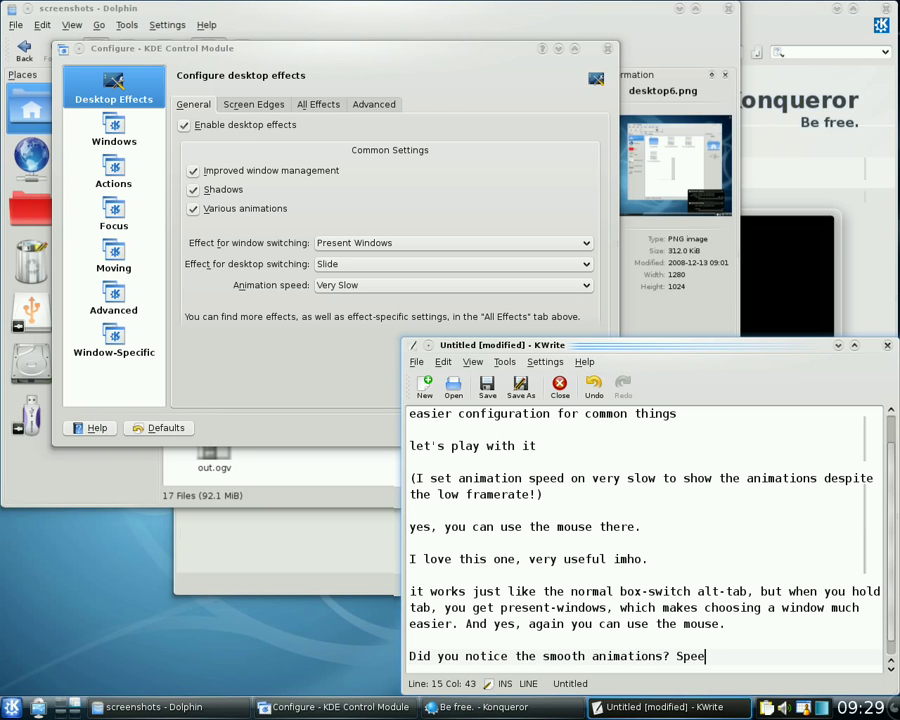
text(d changes so it feels more natu)
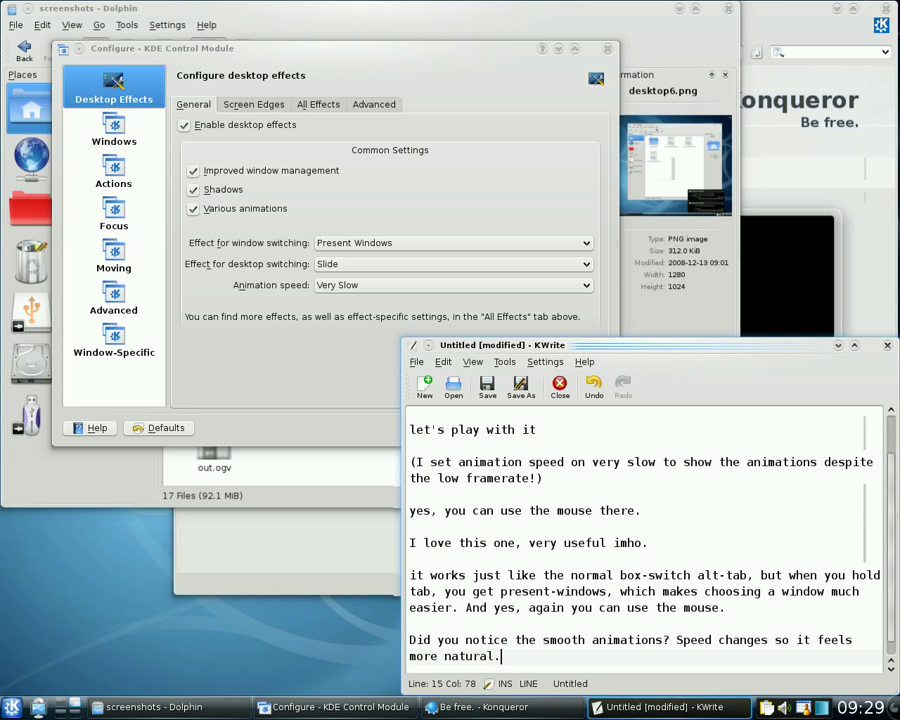
text(ral.)
key(Return)
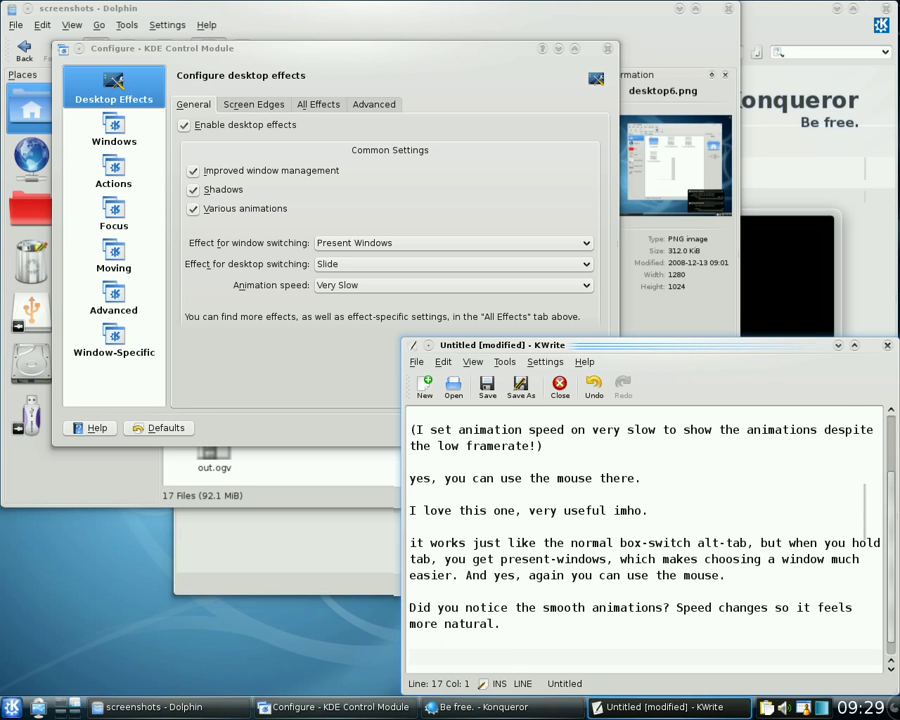
Step: In the desktop effects configuration, disable Various animations, set the effect for desktop switching to Desktop Cube and apply the changes
click(437, 214)
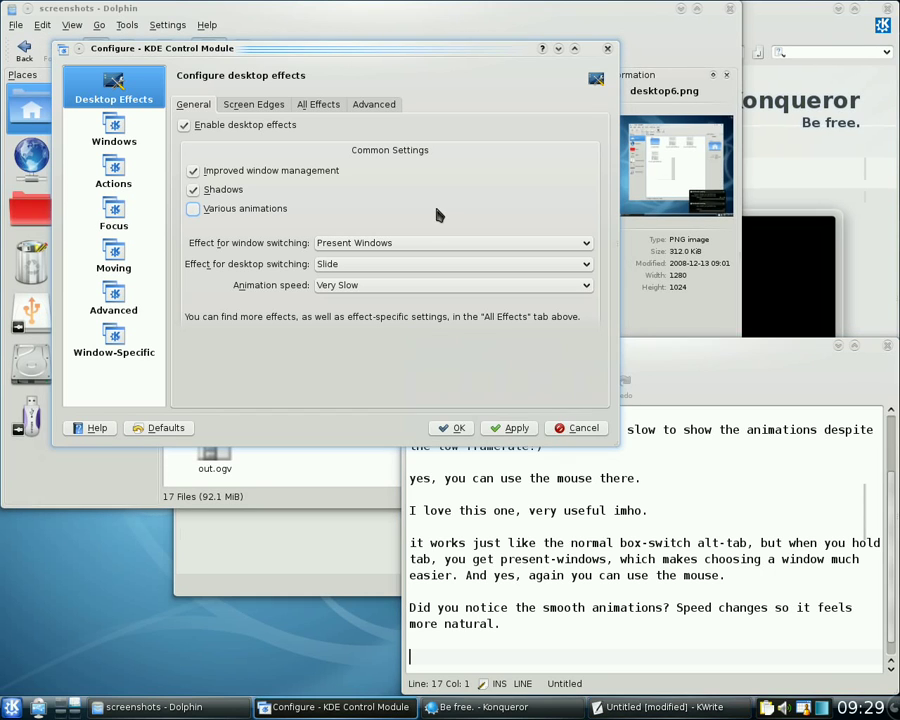
click(344, 264)
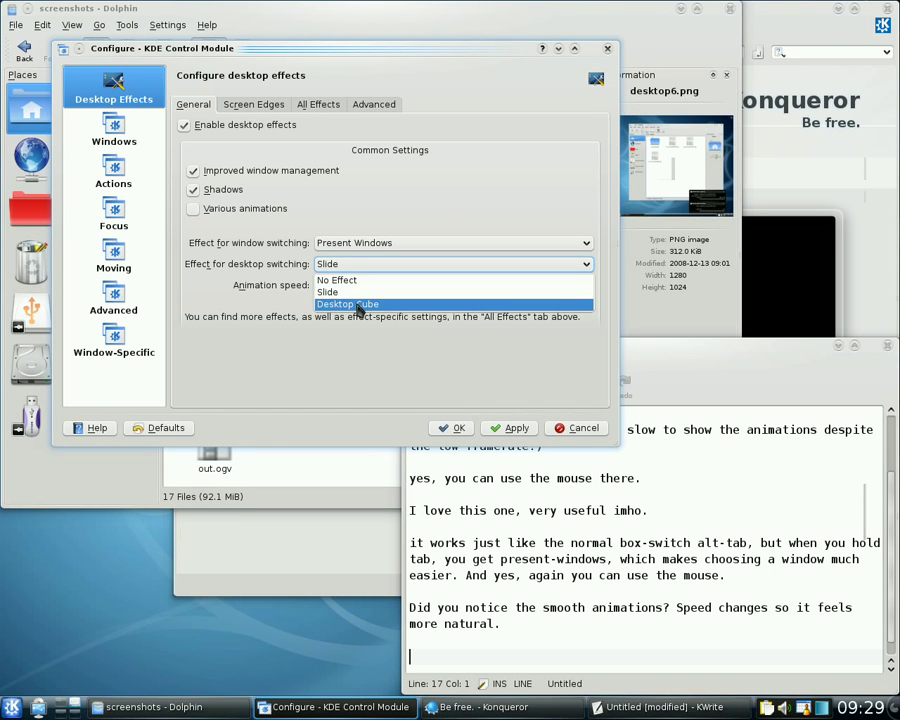
click(358, 303)
click(512, 428)
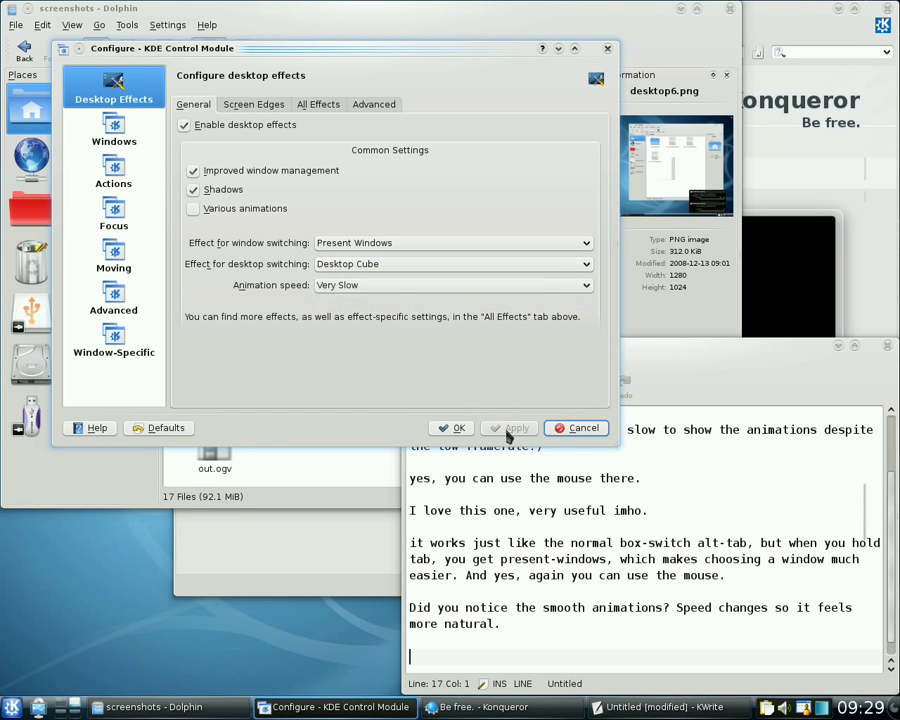
Step: Preview the Desktop Cube effect by switching back and forth between virtual desktops, returning to the one with the open windows
scroll(113, 569, down, 1)
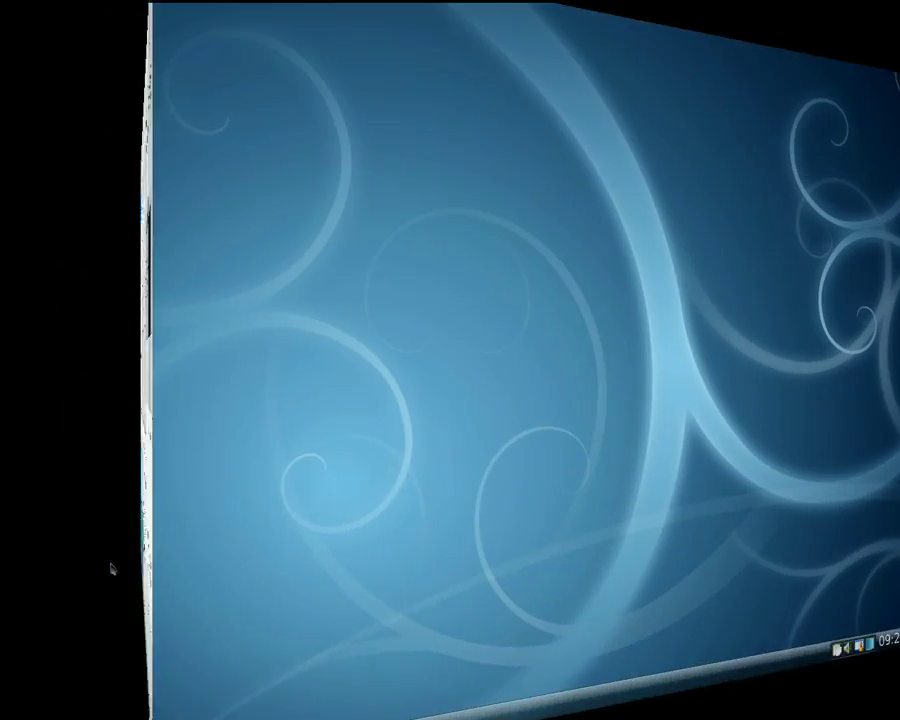
scroll(113, 569, up, 1)
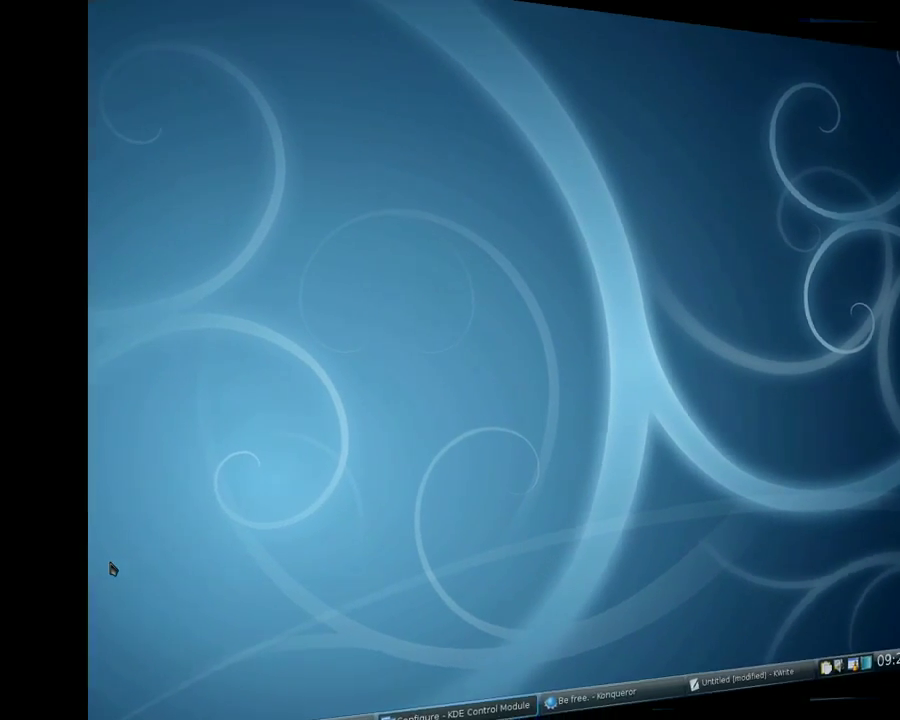
scroll(112, 569, down, 1)
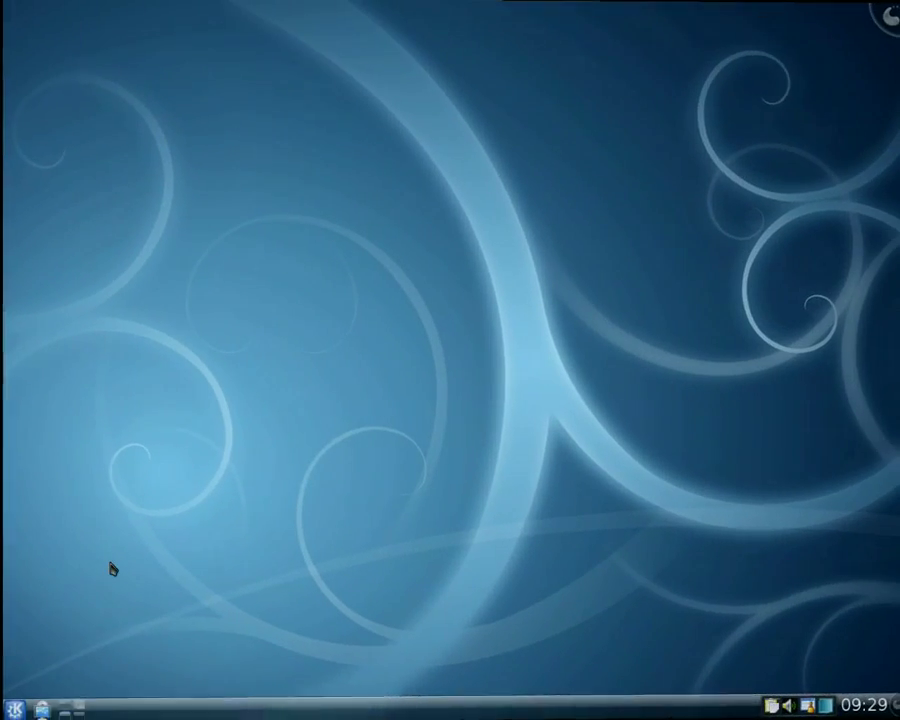
scroll(112, 569, up, 1)
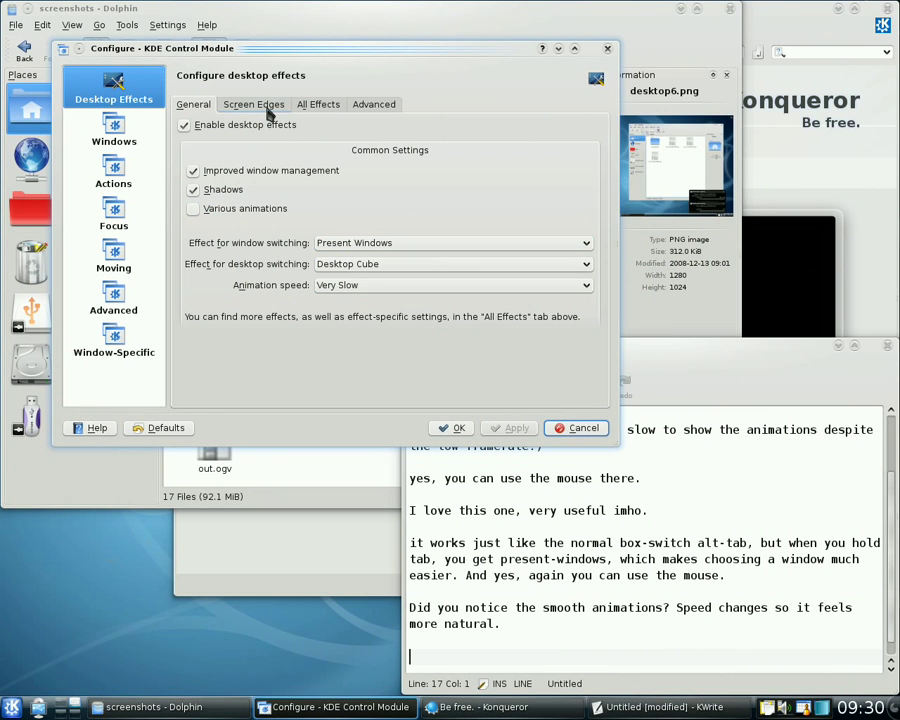
Step: Add the note "now you can also easily configure what effects should come on touching a edge of the screen." in KWrite and start a new paragraph
click(472, 655)
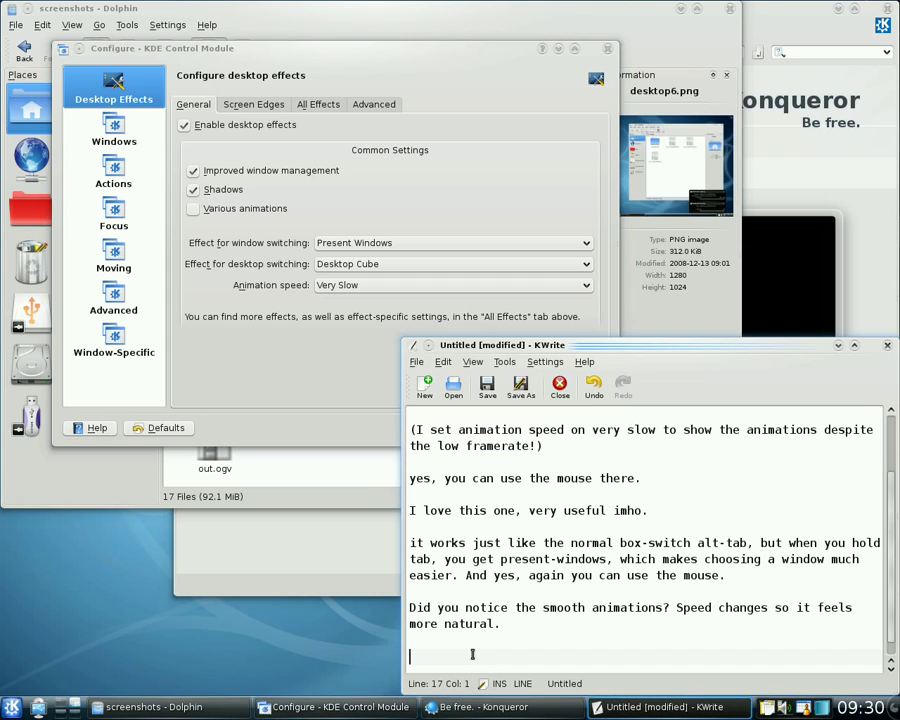
text(now you can also)
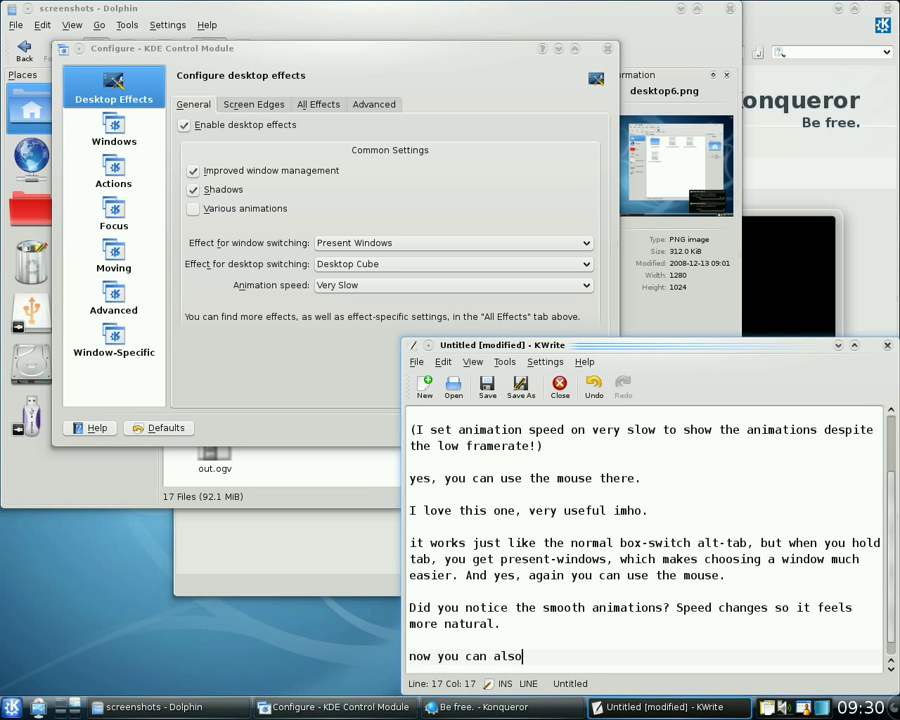
text( easily configure)
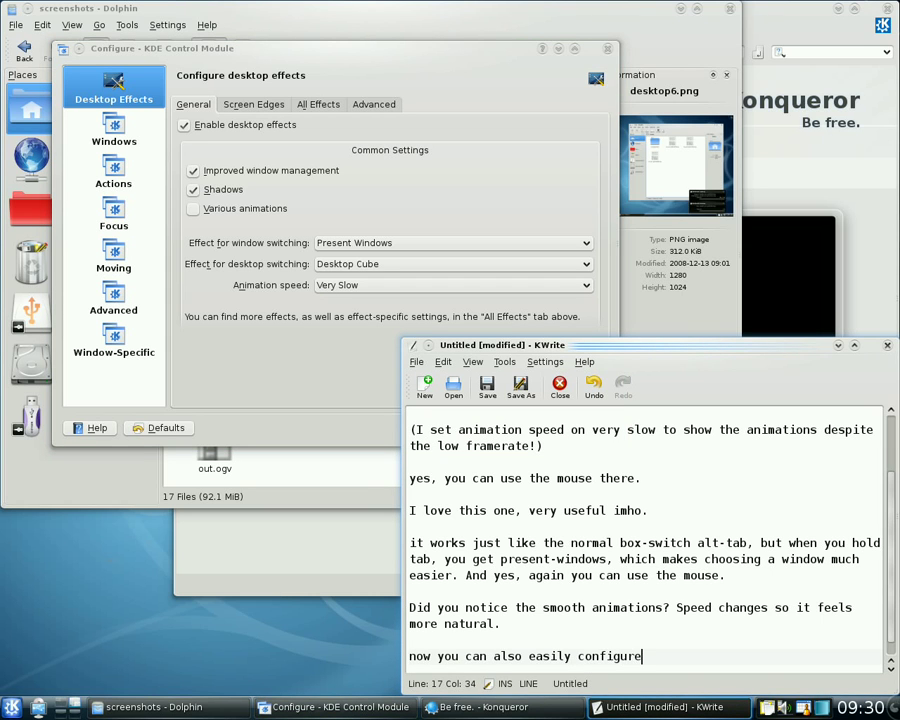
text( what effects should com)
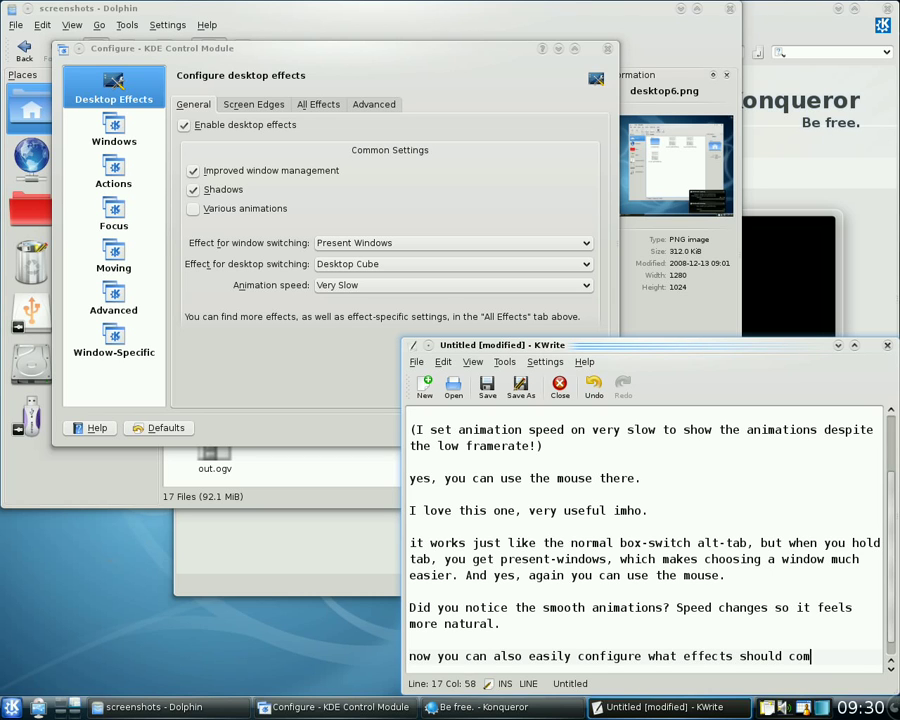
text(e on touching a side o)
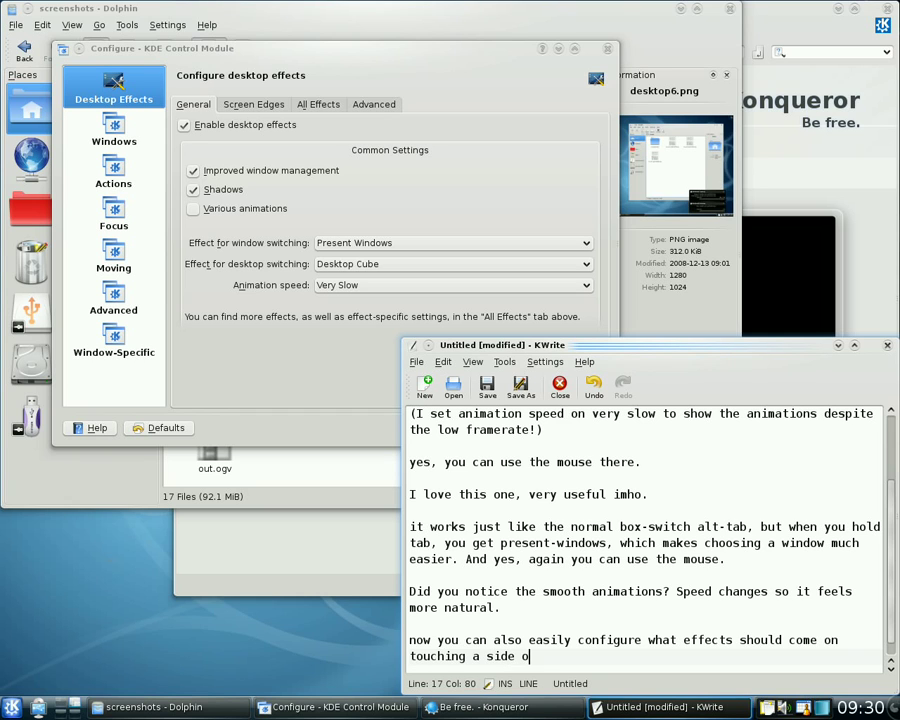
text(f the screen.)
key(ctrl+shift+Left)
text(edge)
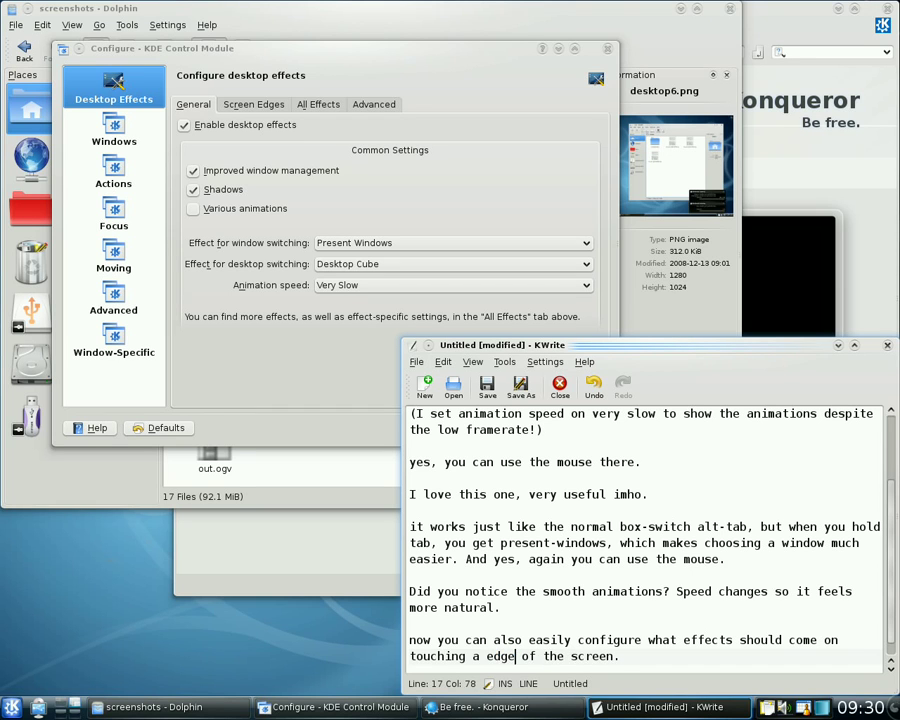
key(Return)
key(Return)
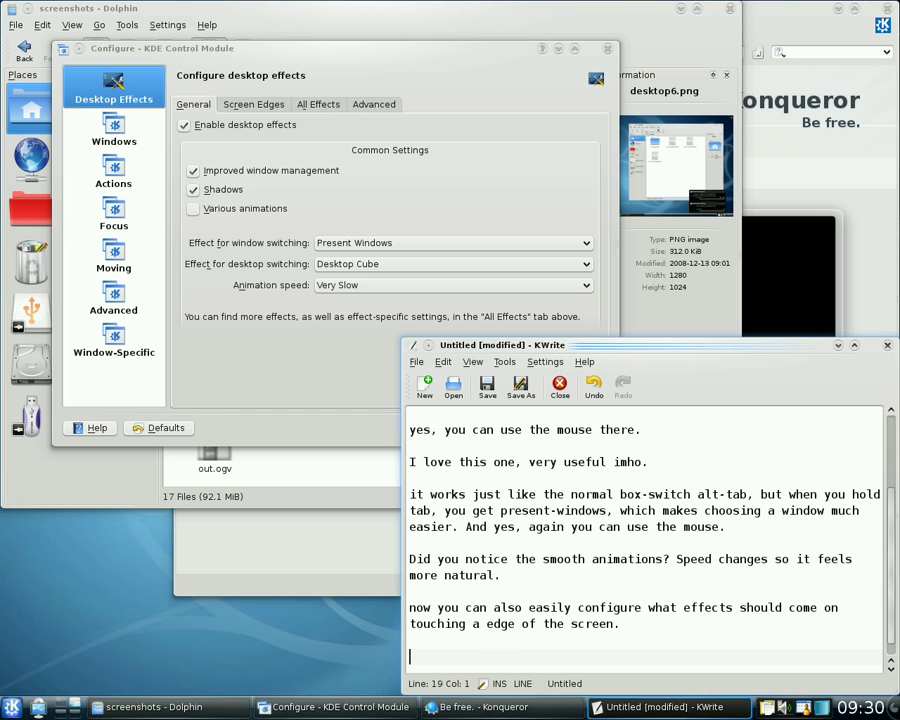
Step: Assign Desktop Grid to the monitor's upper-right corner and Desktop Cylinder to its lower-right corner as screen edge effects, and apply
click(256, 105)
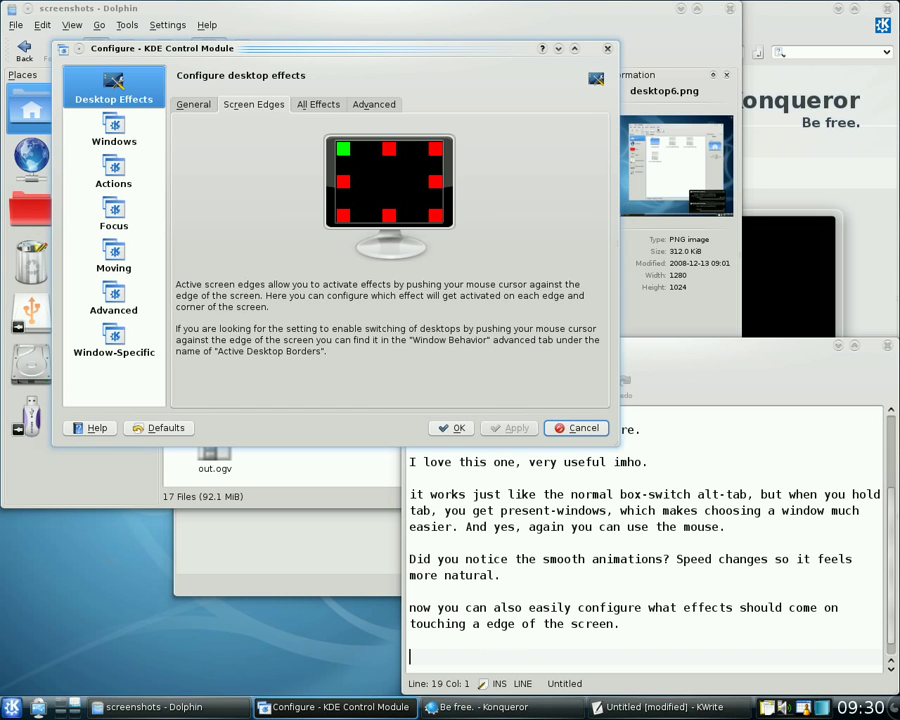
click(345, 150)
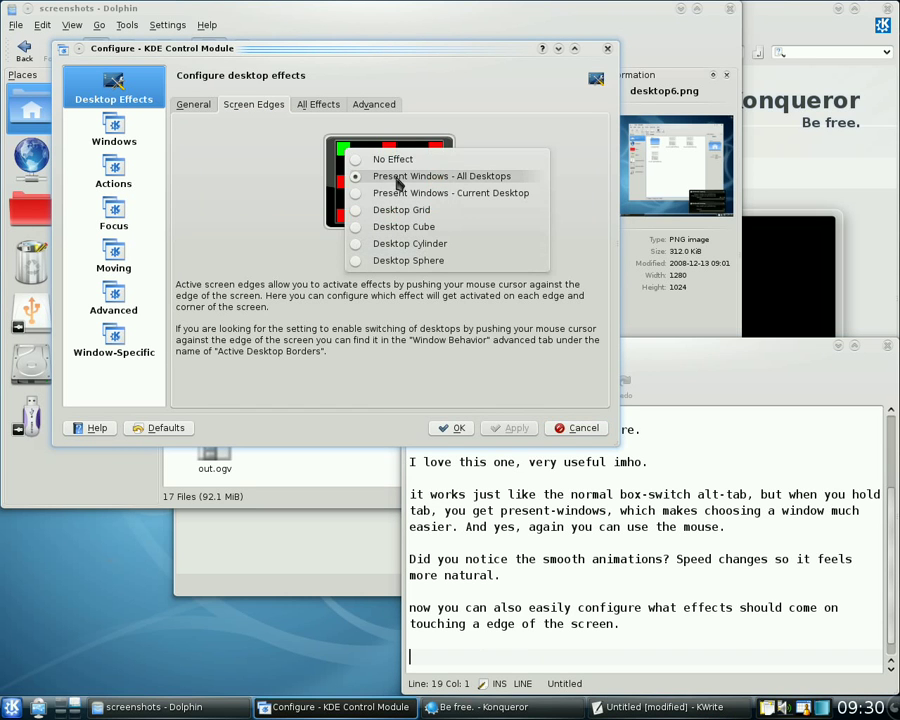
click(503, 279)
click(436, 149)
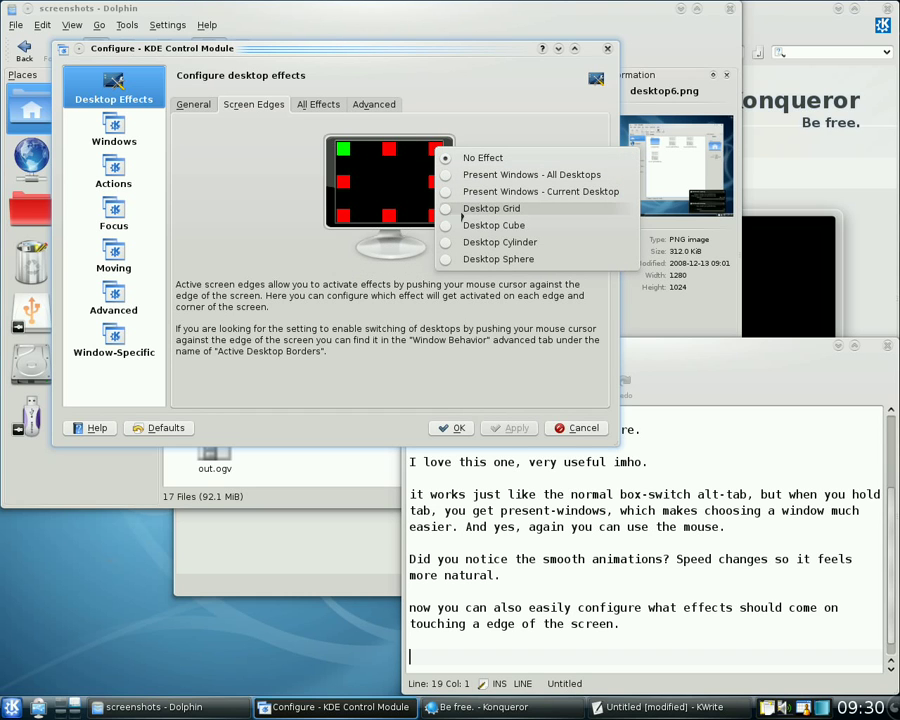
click(447, 209)
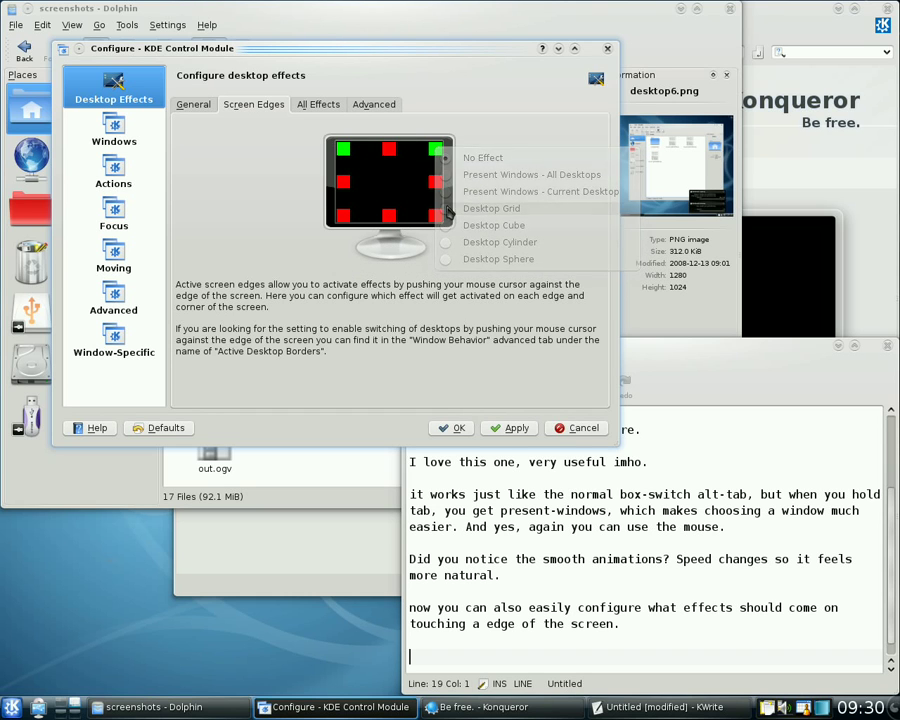
click(435, 215)
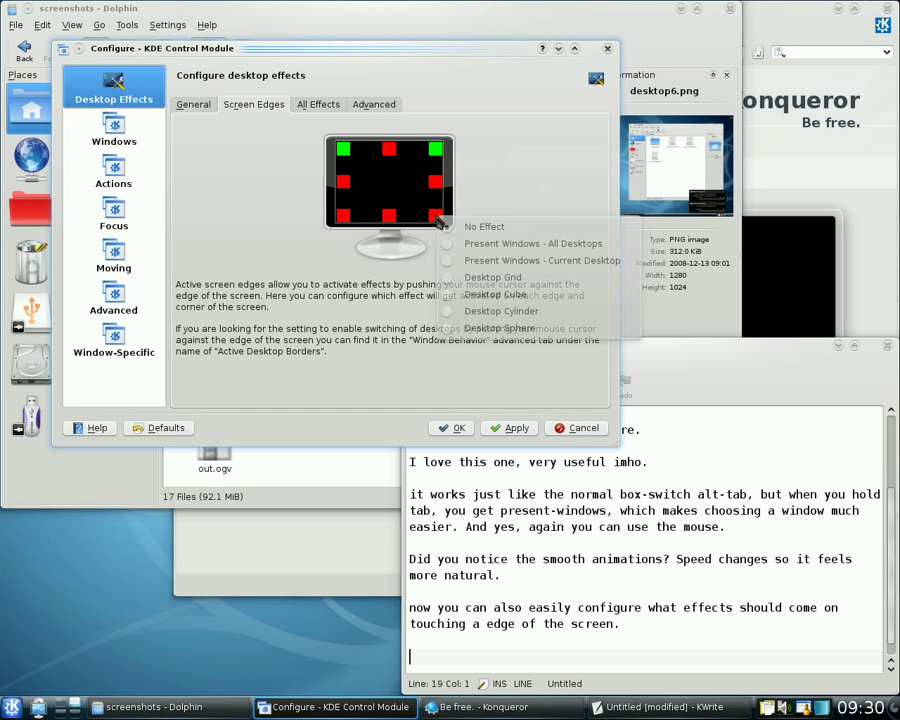
click(447, 315)
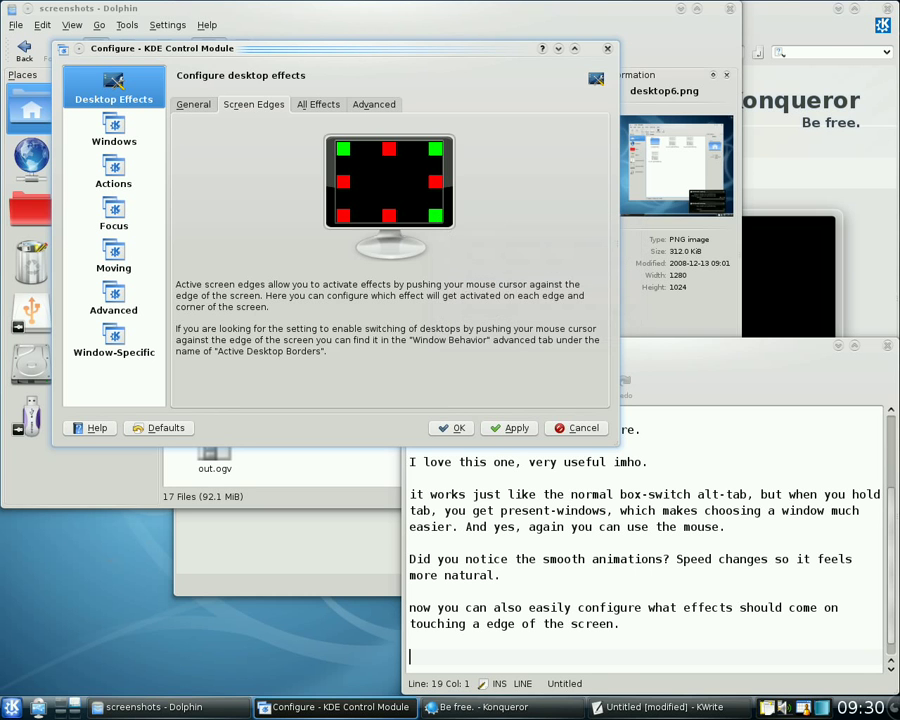
click(513, 430)
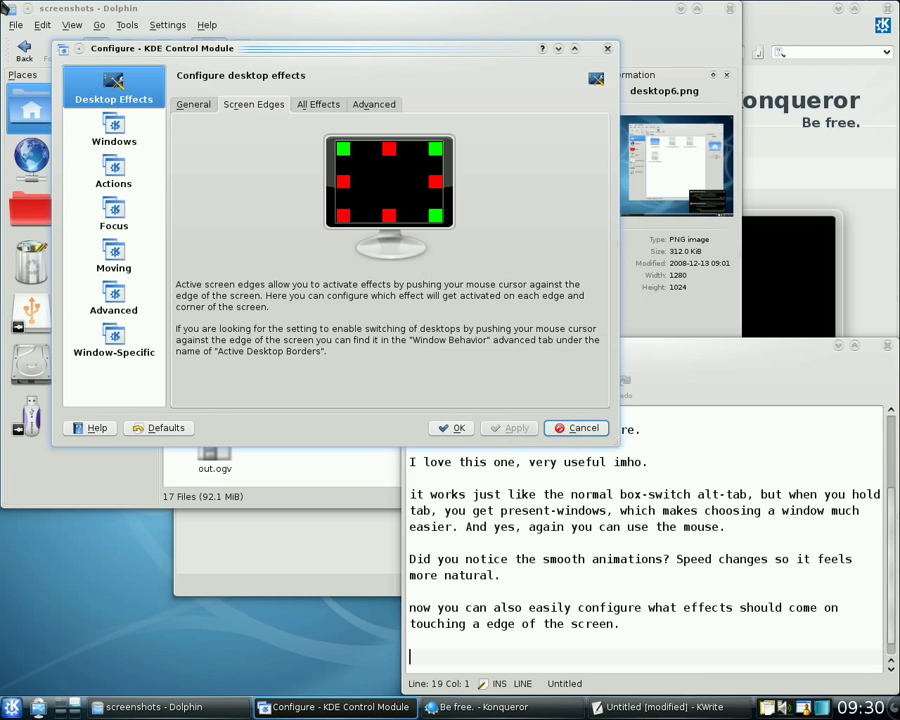
Step: Test the Present Windows effect from its active screen corner and pick the KWrite window from the overview
mouse_move(0, 0)
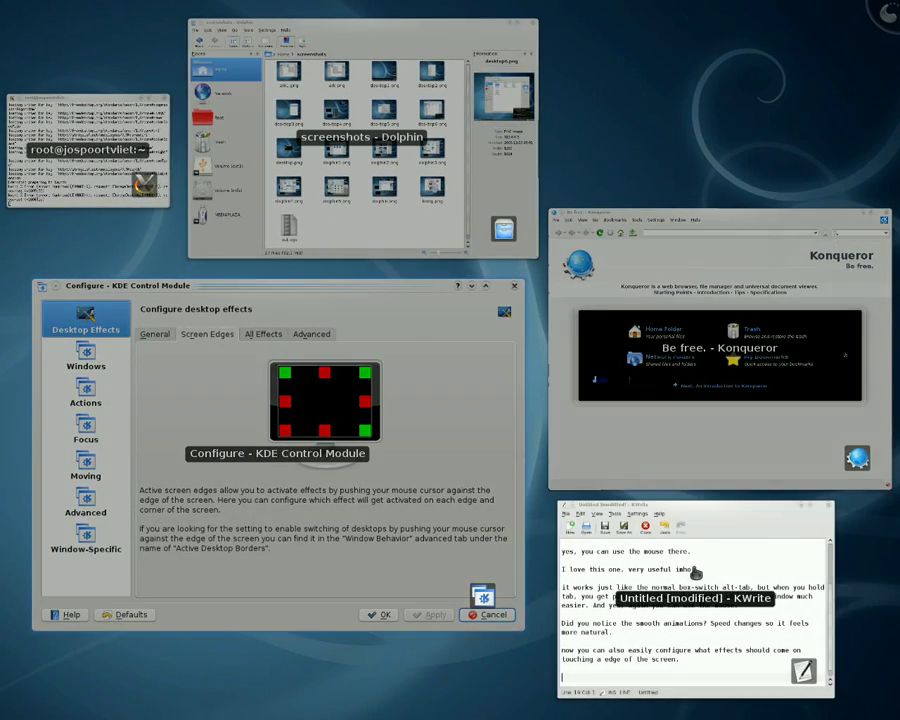
click(695, 573)
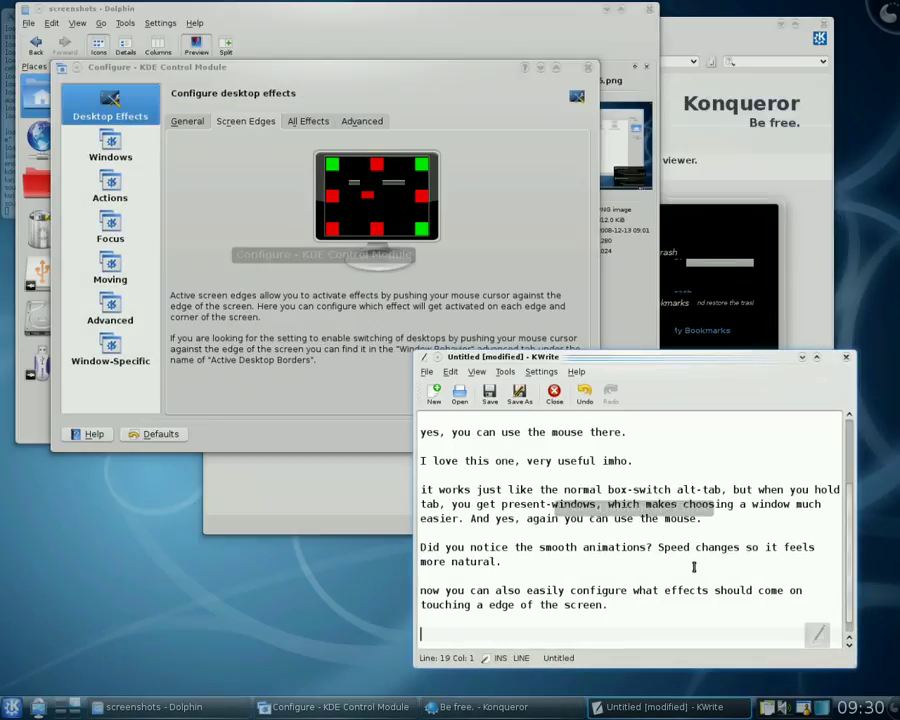
Step: Preview the Desktop Grid effect by switching to empty desktops and returning to the desktop with the open windows
mouse_move(899, 0)
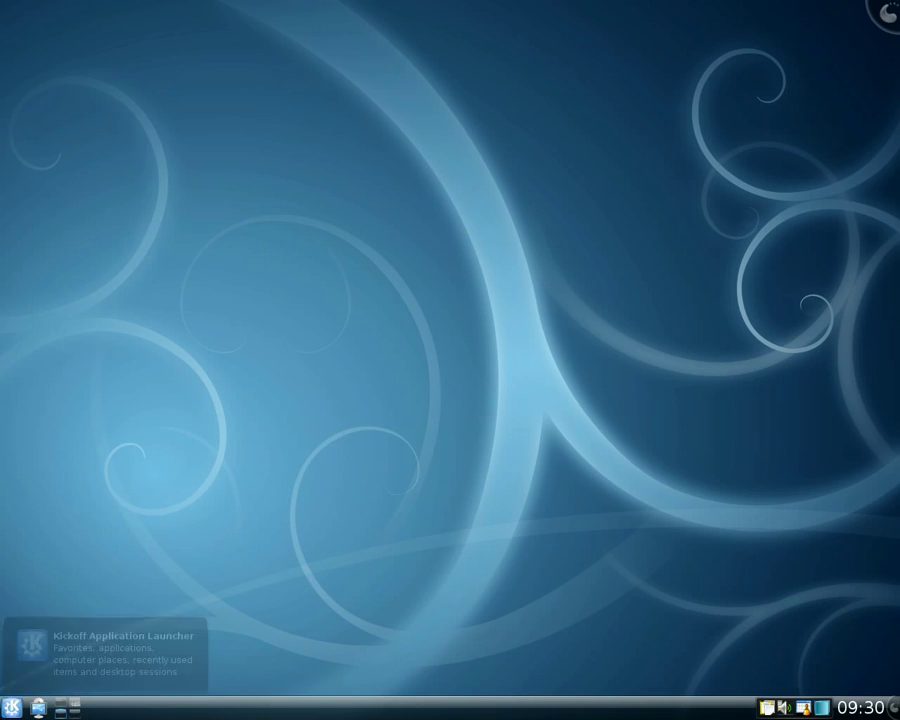
mouse_move(1, 718)
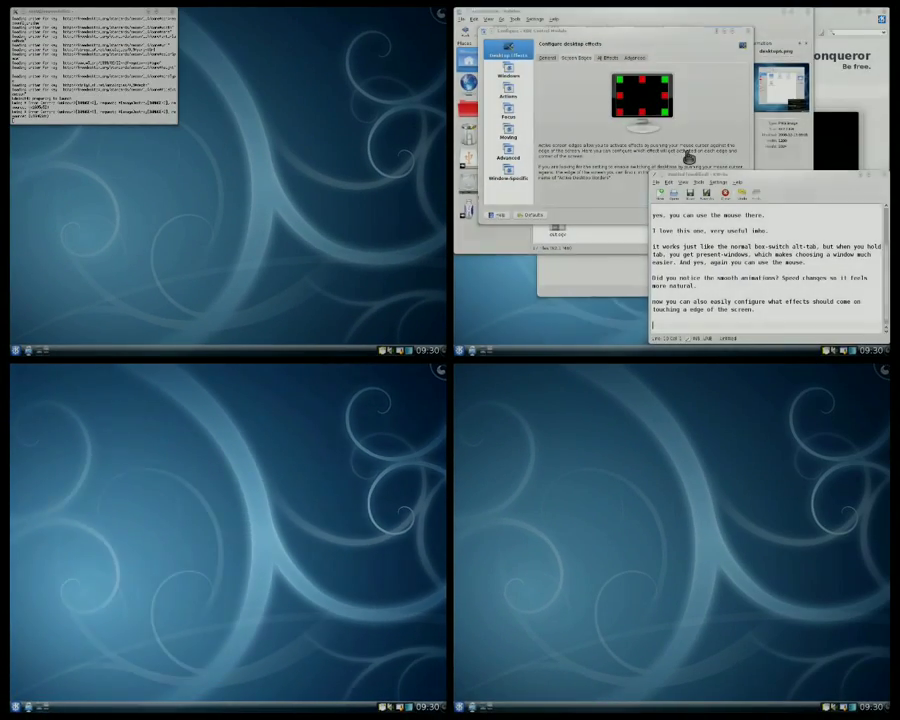
click(690, 157)
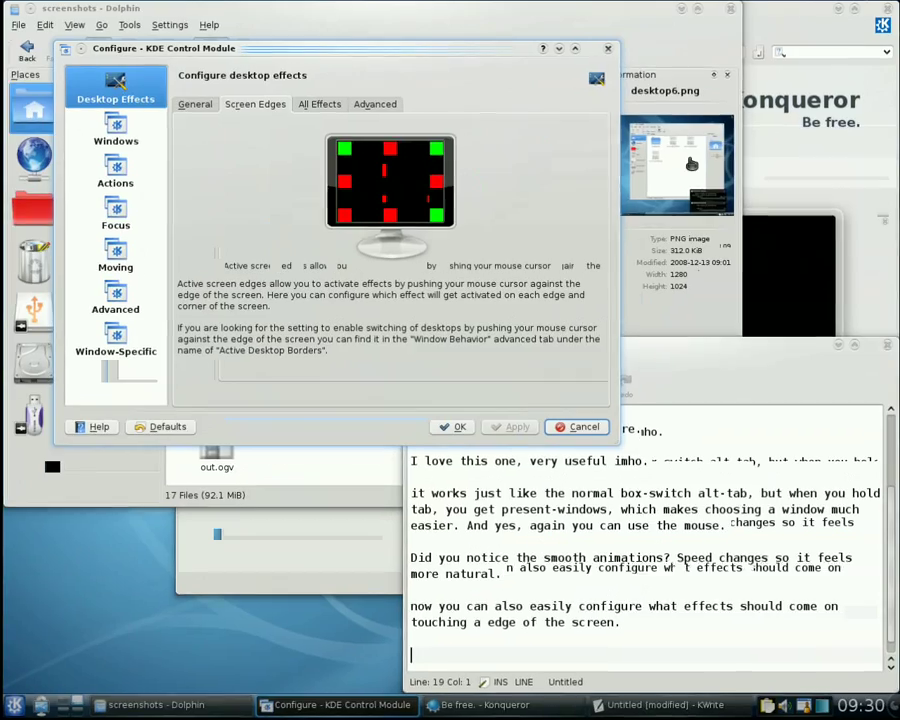
mouse_move(1, 718)
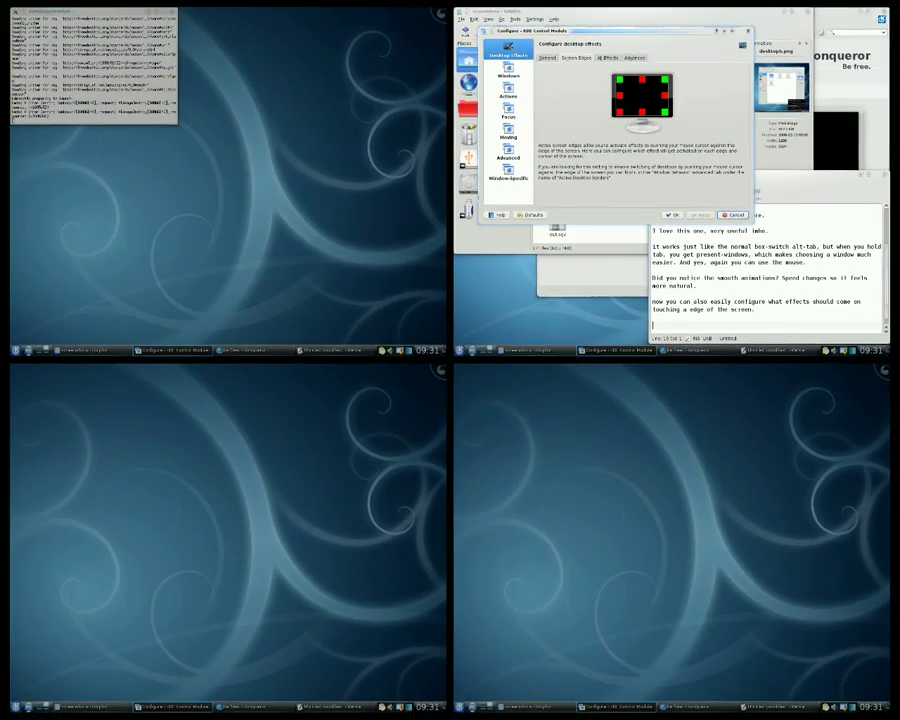
click(638, 455)
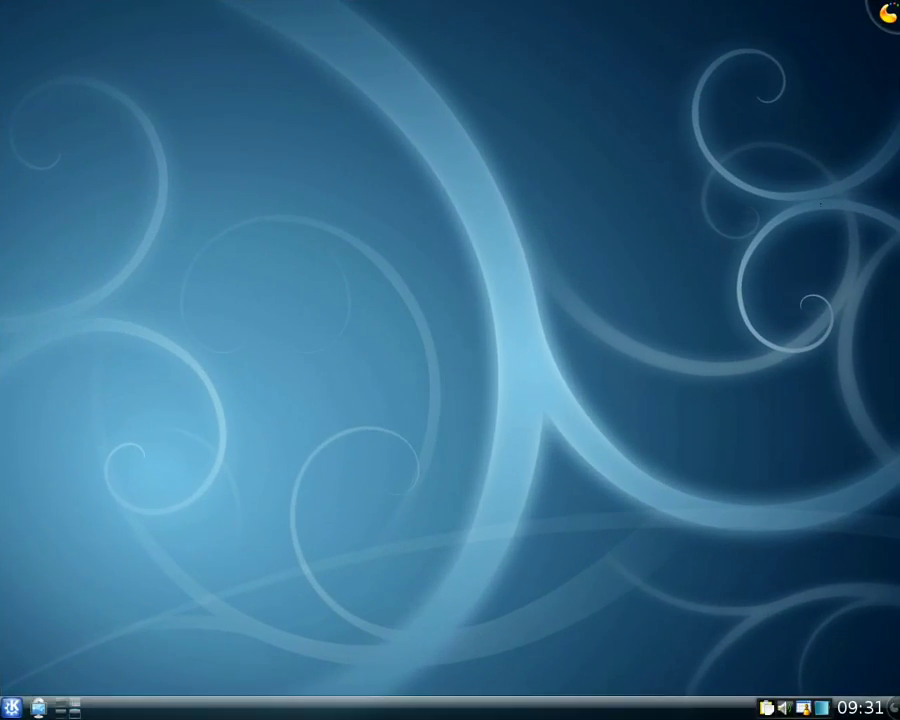
key(ctrl+F8)
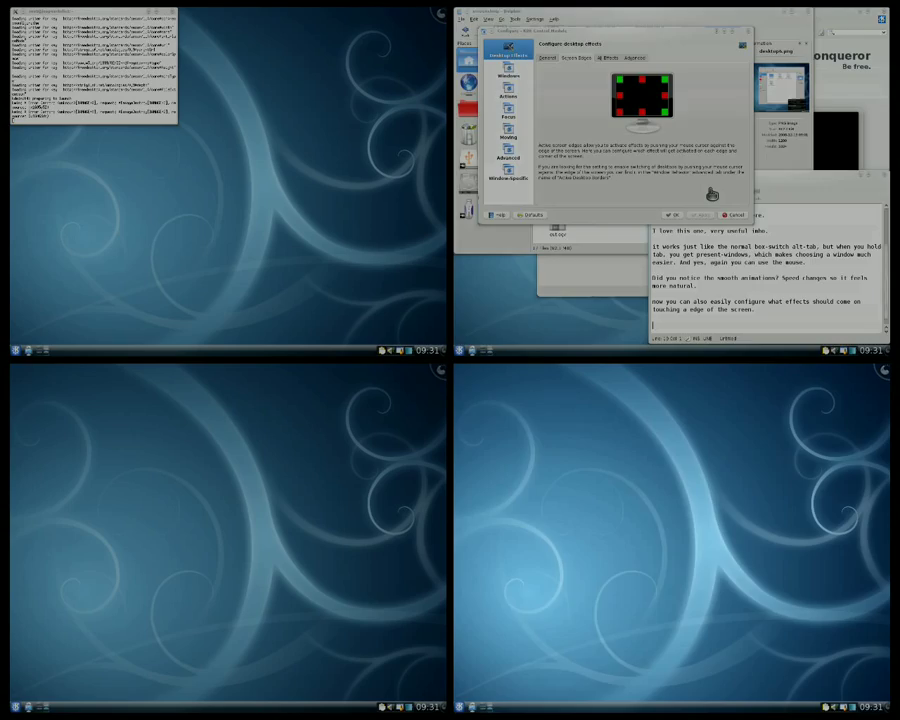
click(712, 194)
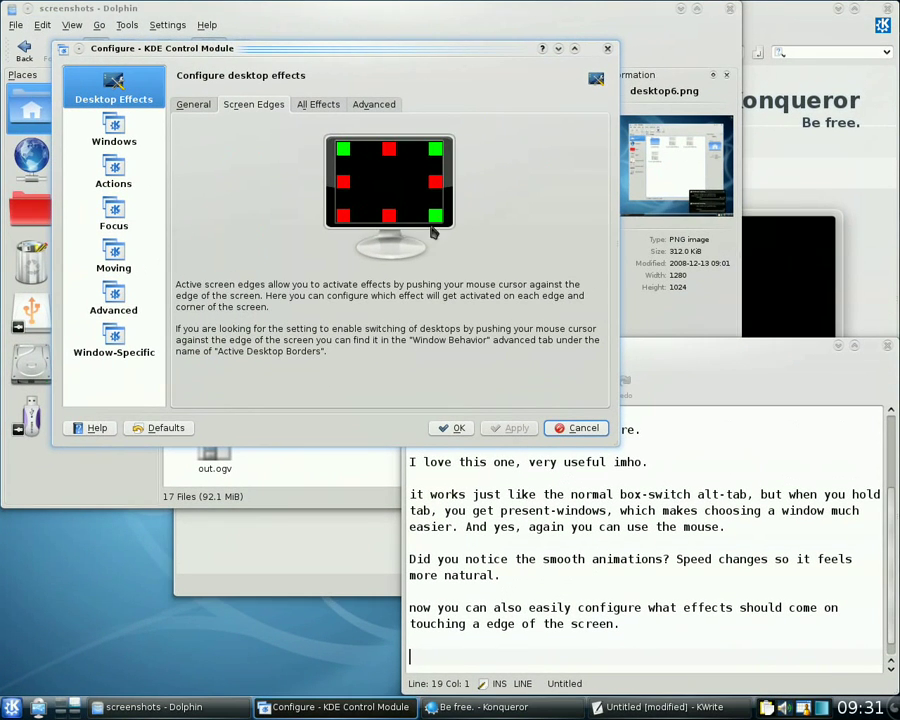
Step: Review the effect choices for the monitor's lower-right corner without changing the assignment
click(434, 216)
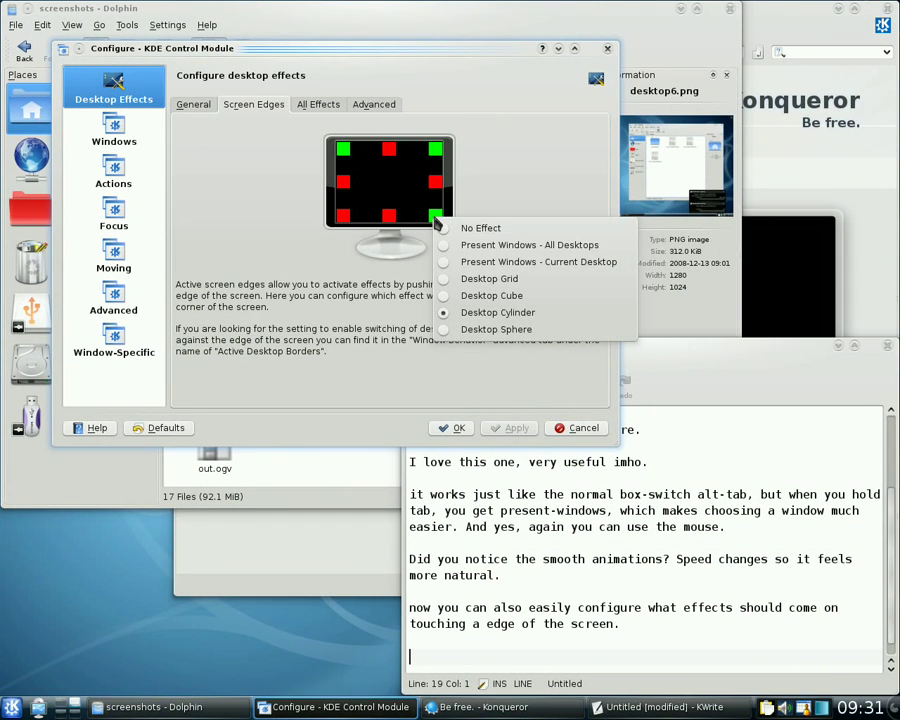
click(352, 294)
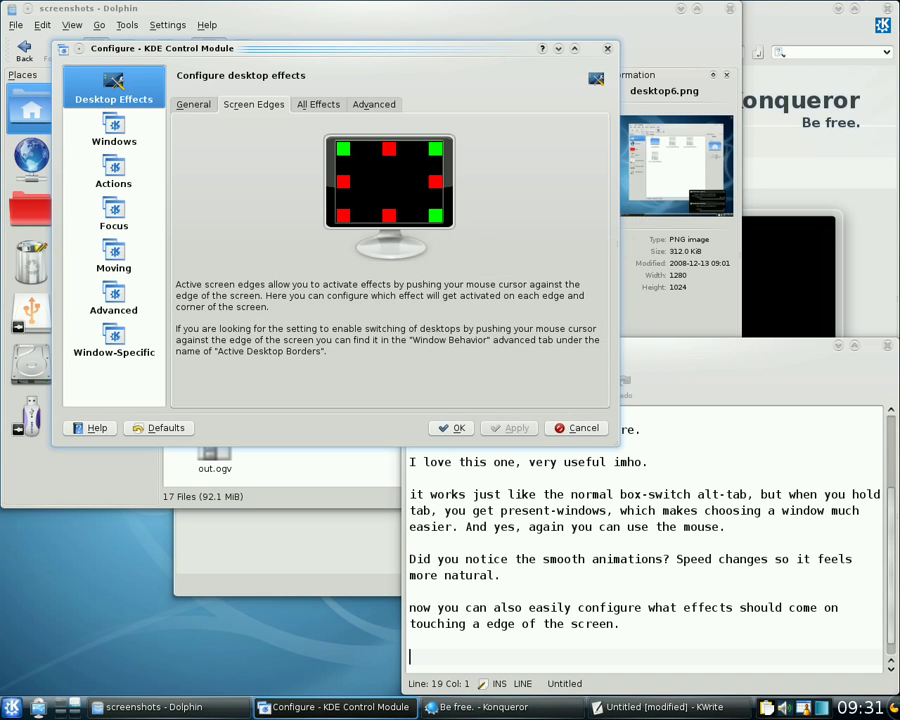
click(437, 221)
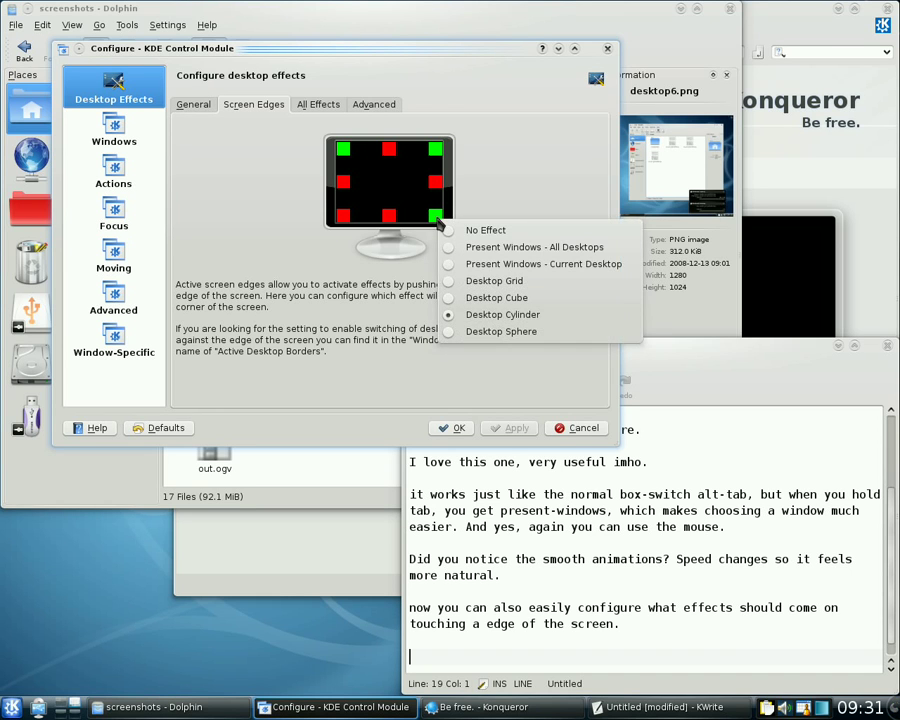
click(437, 221)
Step: Assign Desktop Sphere to the monitor's upper-right corner, apply it, and test that screen corner
click(435, 149)
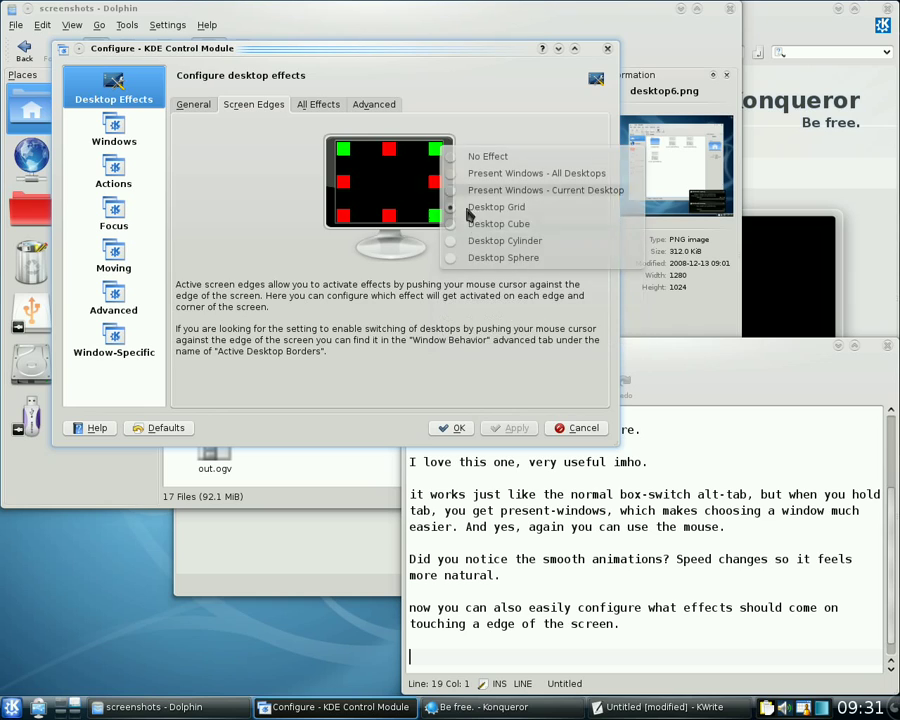
click(452, 259)
click(516, 428)
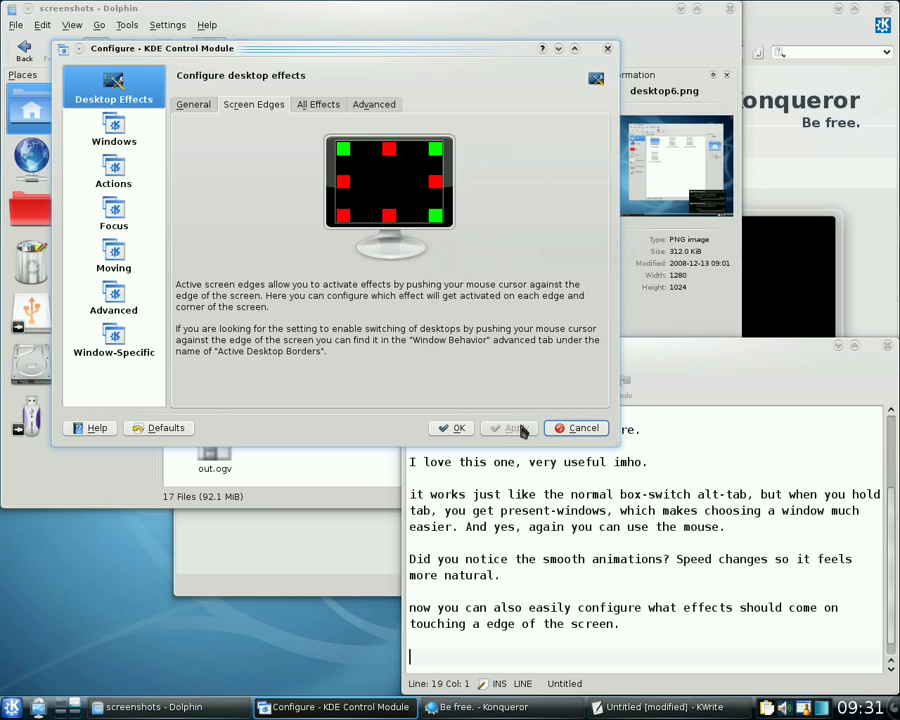
mouse_move(899, 0)
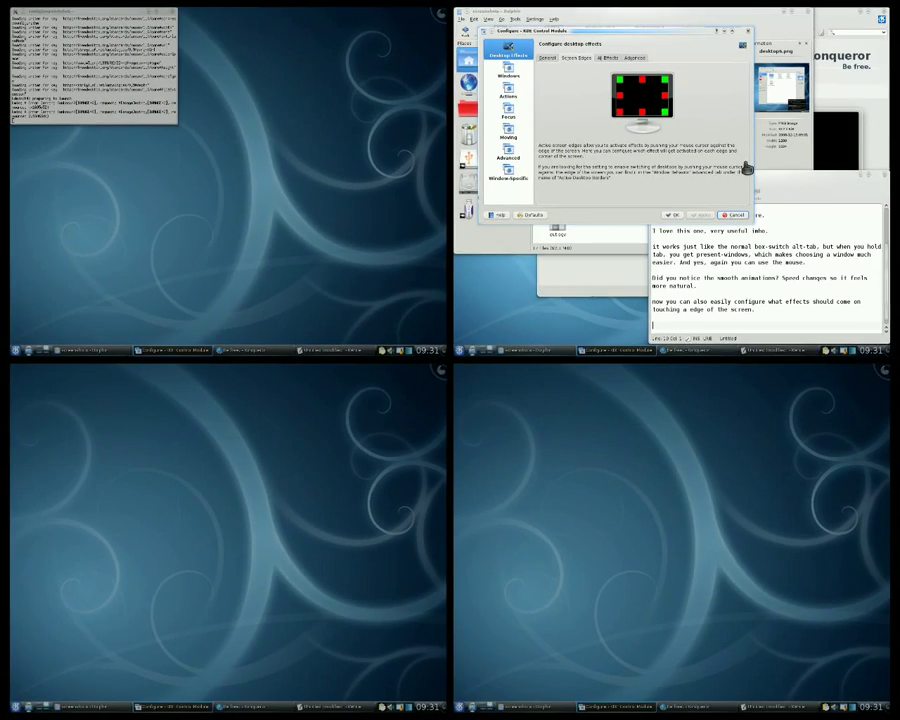
click(747, 168)
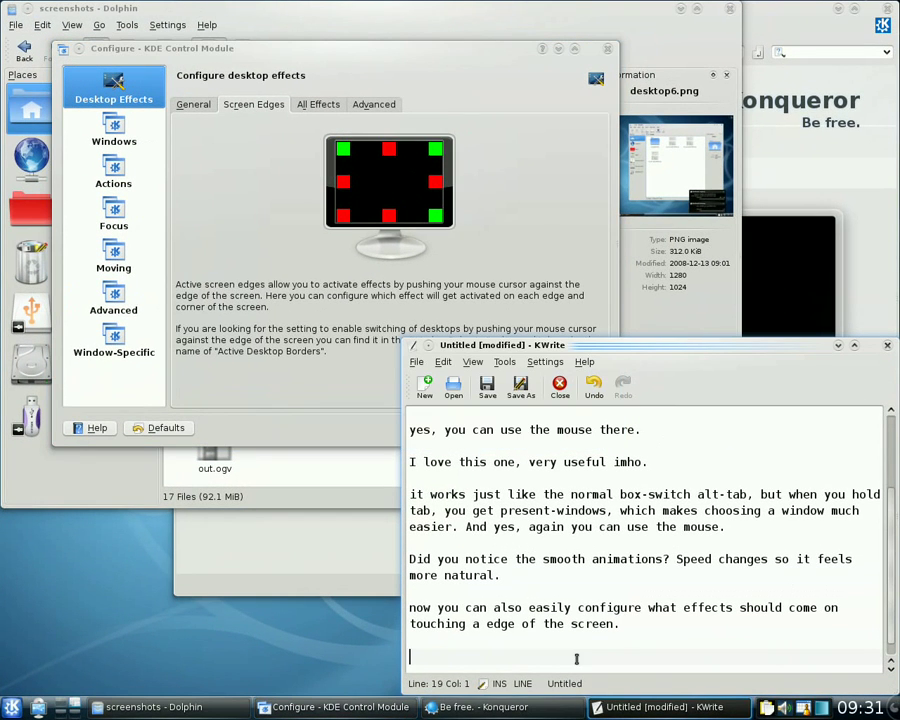
Step: Add the note "well, that doesn't seem to work ;-)" on the empty last line in KWrite and start a new line
text(whll, that )
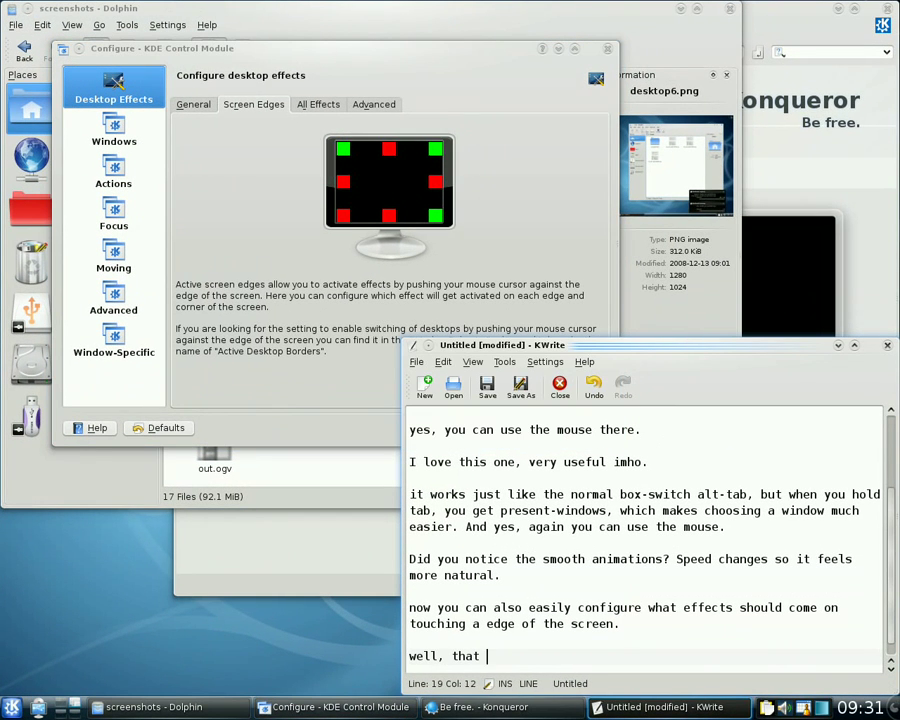
text(doesn't seem to work)
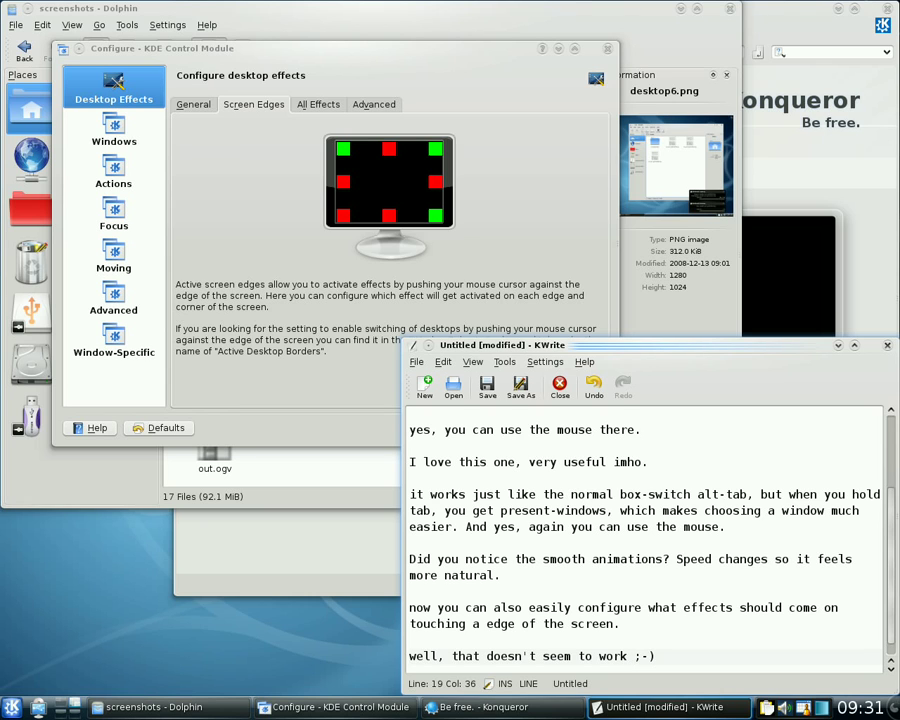
text( ;-))
key(Return)
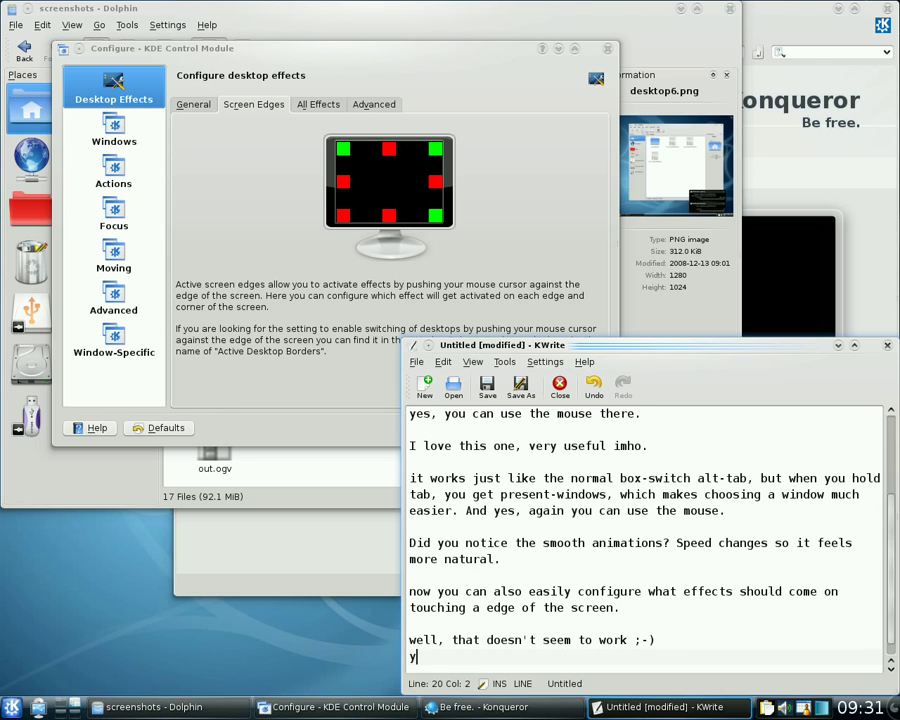
text(yet, this is)
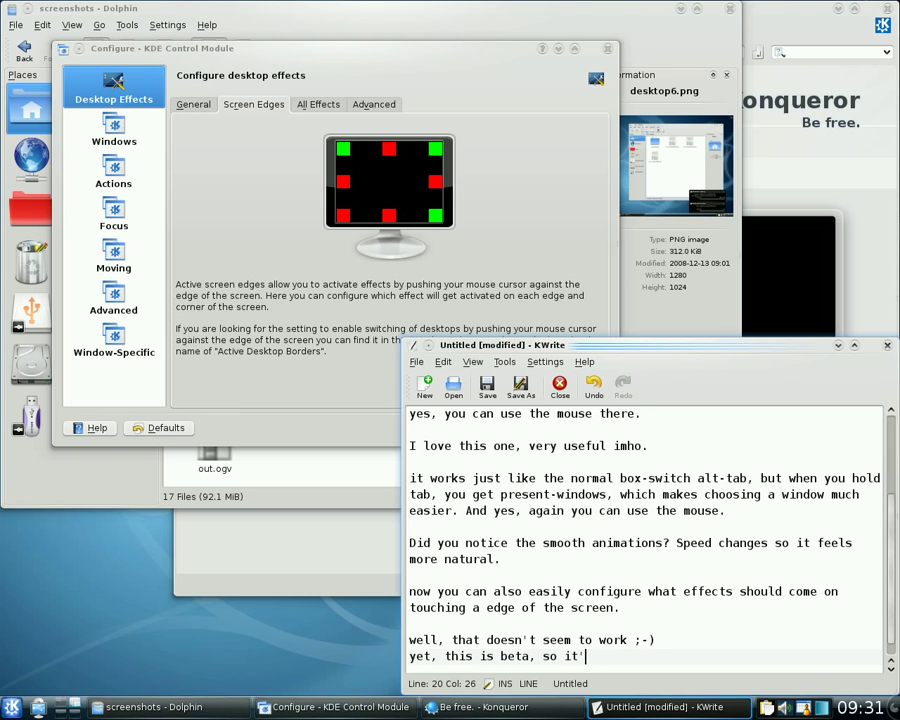
text(beta, so it should work fo)
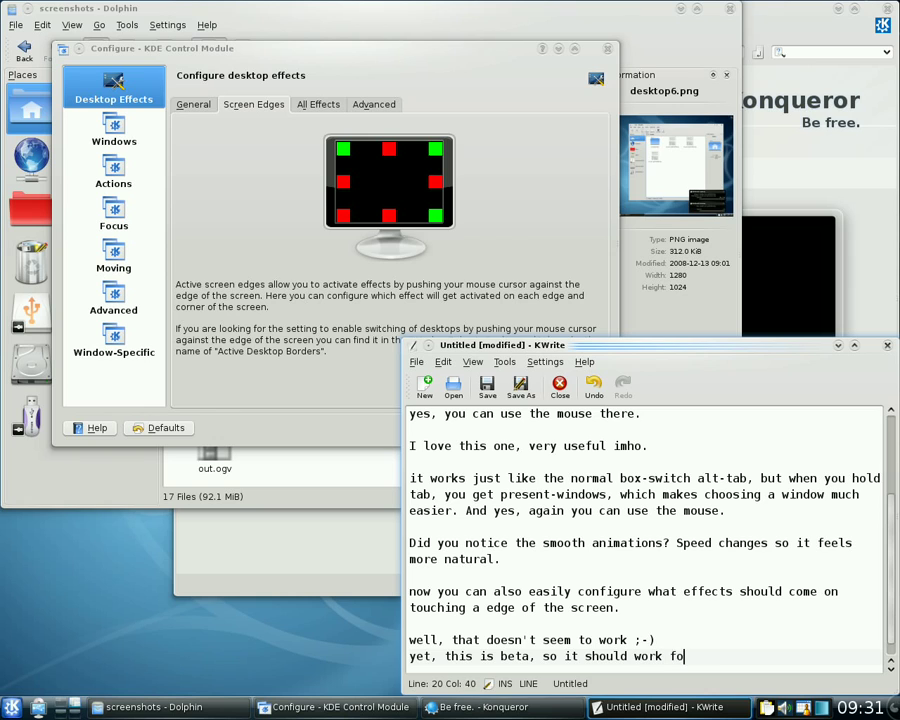
text(r the final 4.2 release (o)
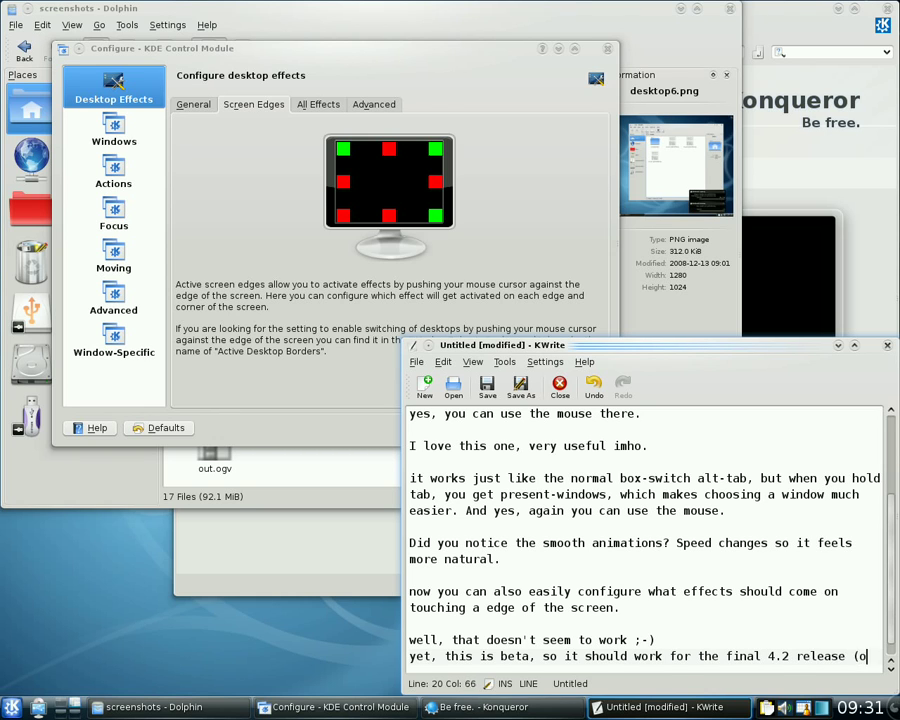
text(r be removed al)
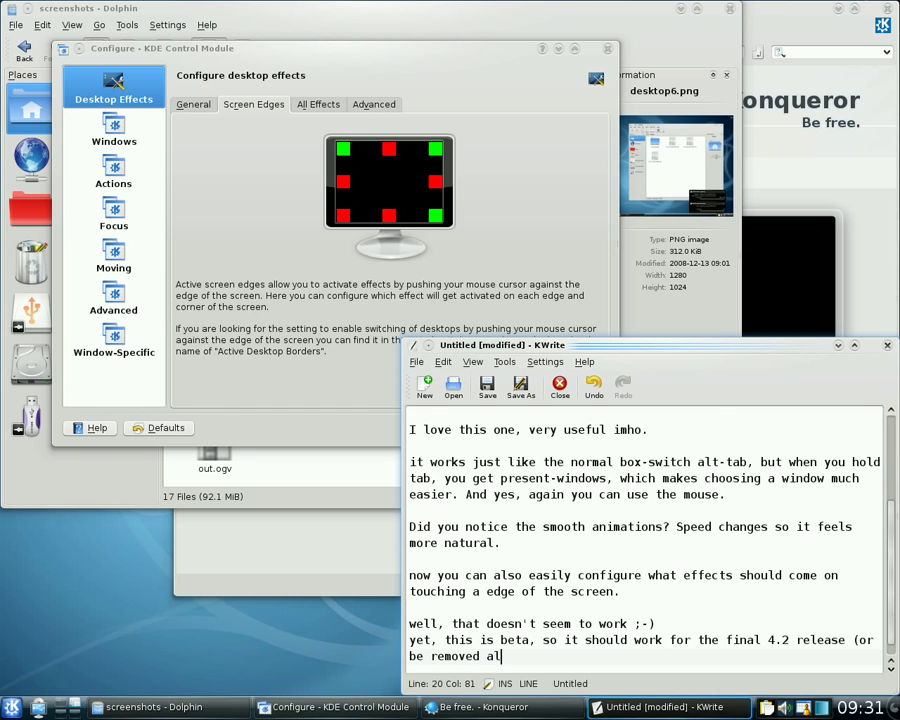
text(toghether)
key(BackSpace)
key(BackSpace)
key(BackSpace)
key(BackSpace)
key(BackSpace)
key(BackSpace)
text(ether))
key(ctrl+shift+Left)
key(ctrl+shift+Left)
key(ctrl+shift+Left)
key(ctrl+shift+Left)
key(ctrl+shift+Left)
key(ctrl+shift+Left)
key(ctrl+shift+Left)
key(ctrl+shift+Left)
key(ctrl+shift+Left)
key(ctrl+shift+Left)
key(ctrl+shift+Left)
key(ctrl+shift+Left)
key(ctrl+shift+Left)
key(ctrl+shift+Left)
key(ctrl+shift+Left)
key(ctrl+shift+Left)
key(ctrl+shift+Left)
key(BackSpace)
Step: Start a new paragraph in KWrite and bring up the General desktop effects settings
key(Return)
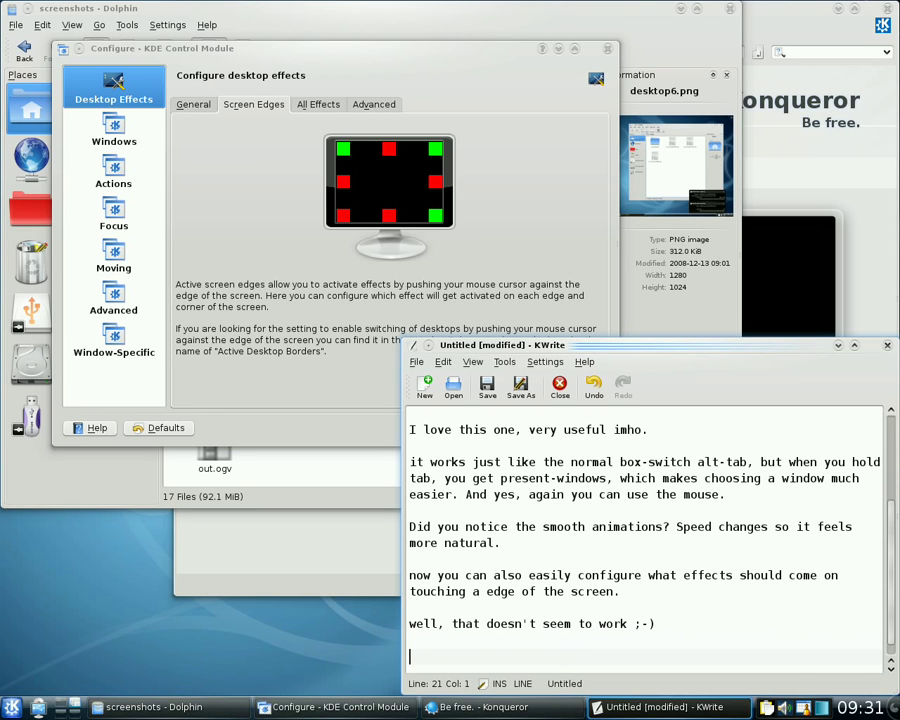
click(514, 220)
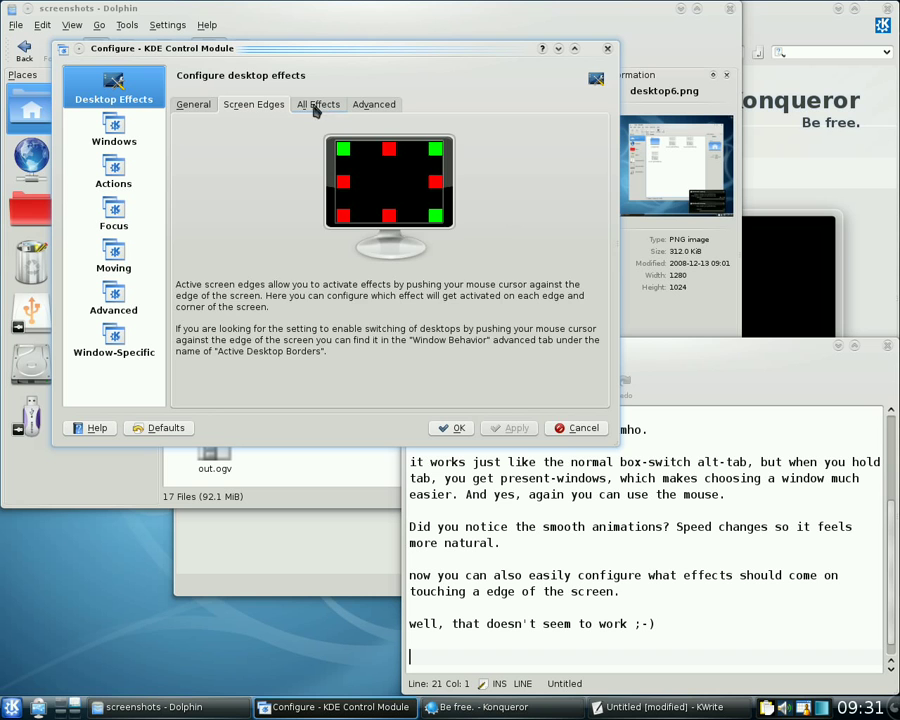
click(201, 105)
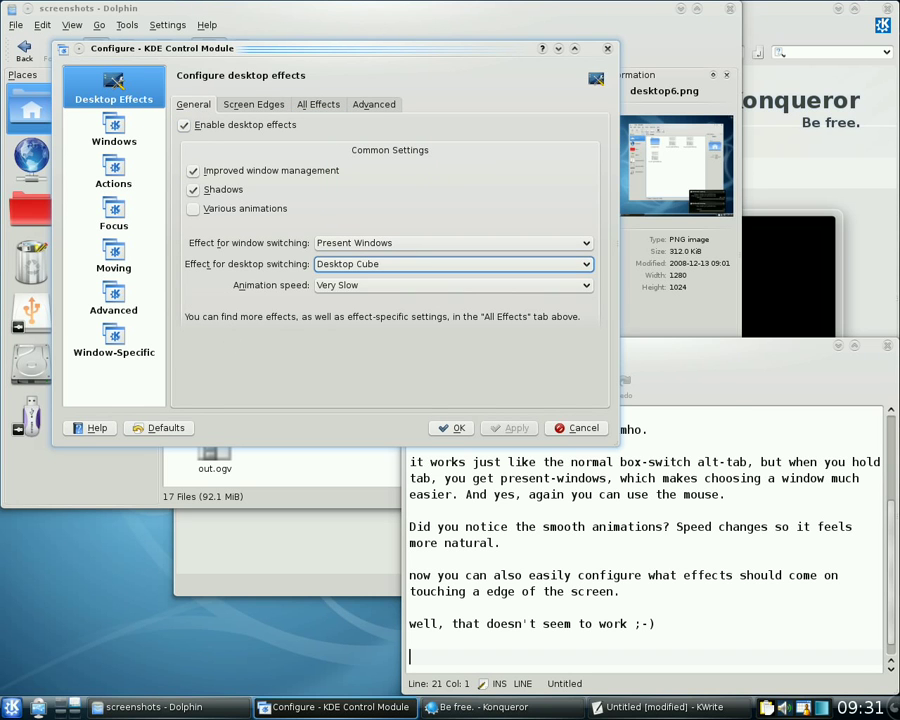
Step: Move the KWrite window toward the screen centre and write "all effects can still be individually configured to your liking, and to make your personal workflow smoothest"
drag(716, 361, 601, 321)
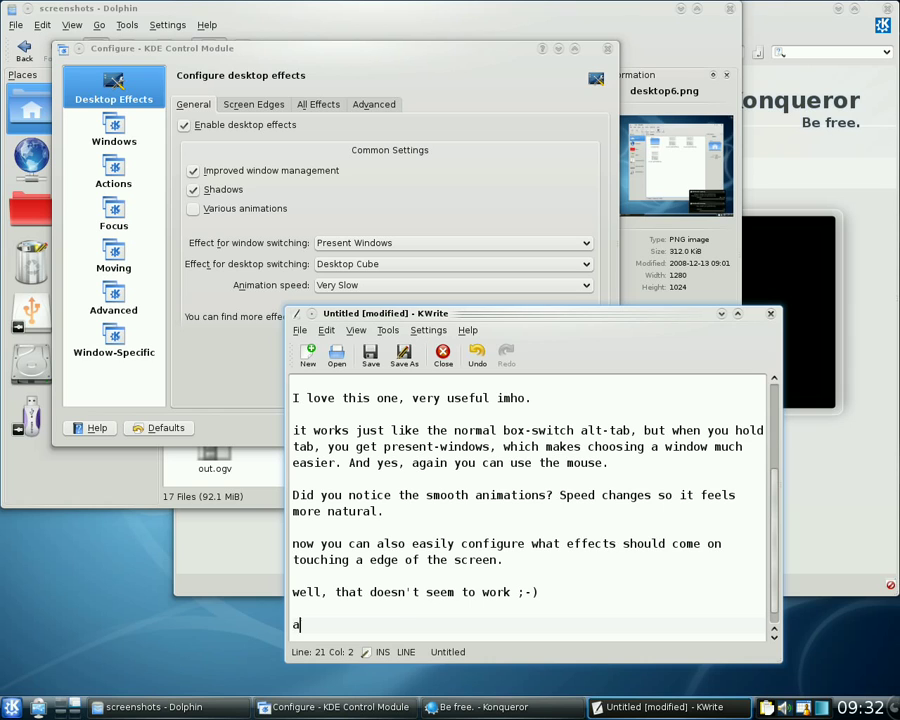
text(ll effects ca)
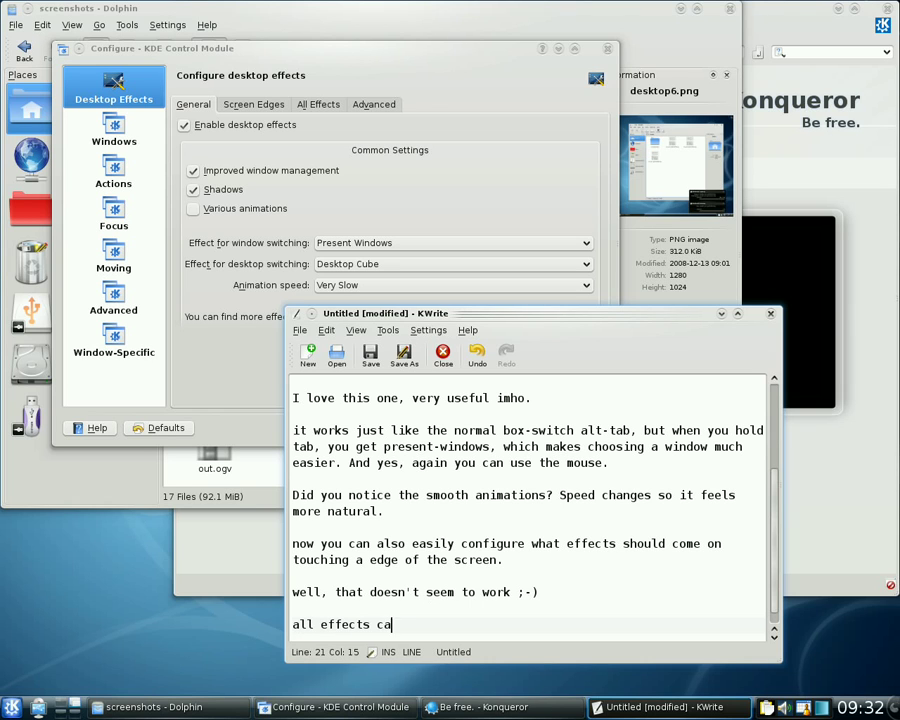
text(n still be indiv)
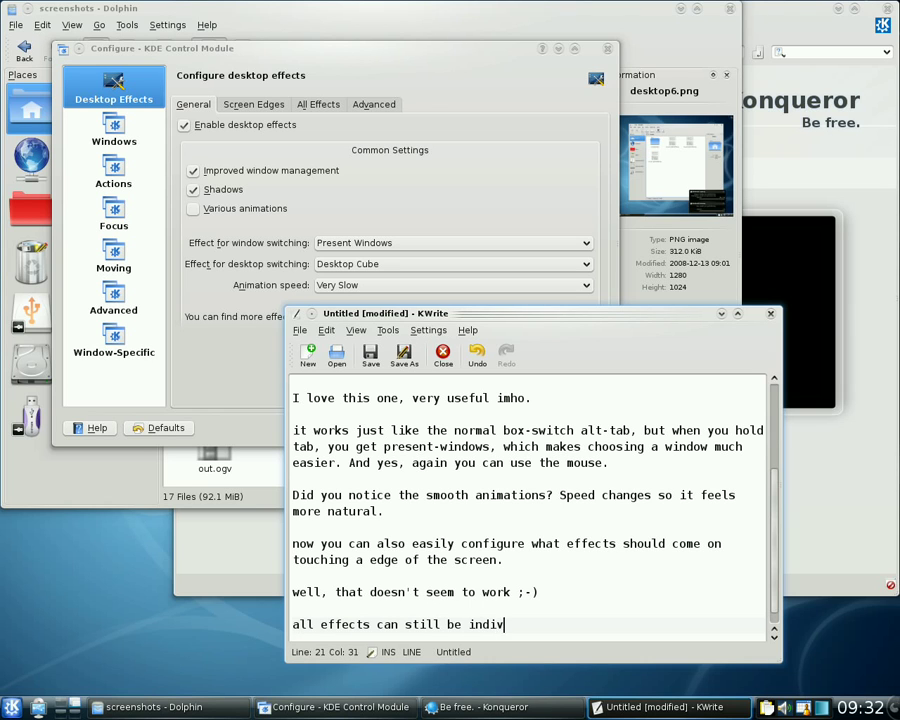
text(idually congi)
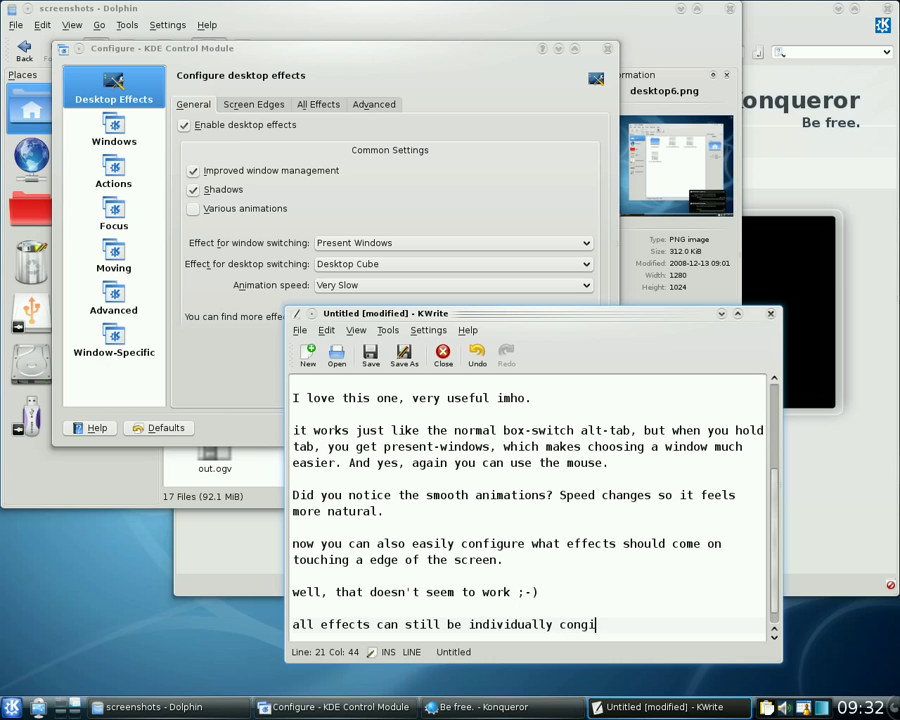
key(BackSpace)
key(BackSpace)
text(figured to your )
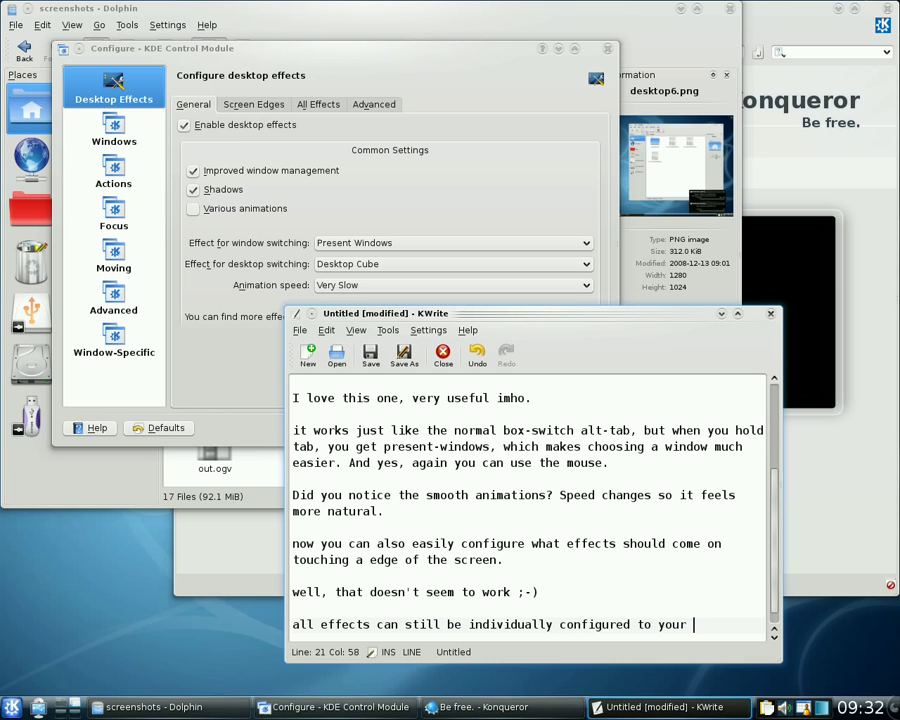
text(liking, and to )
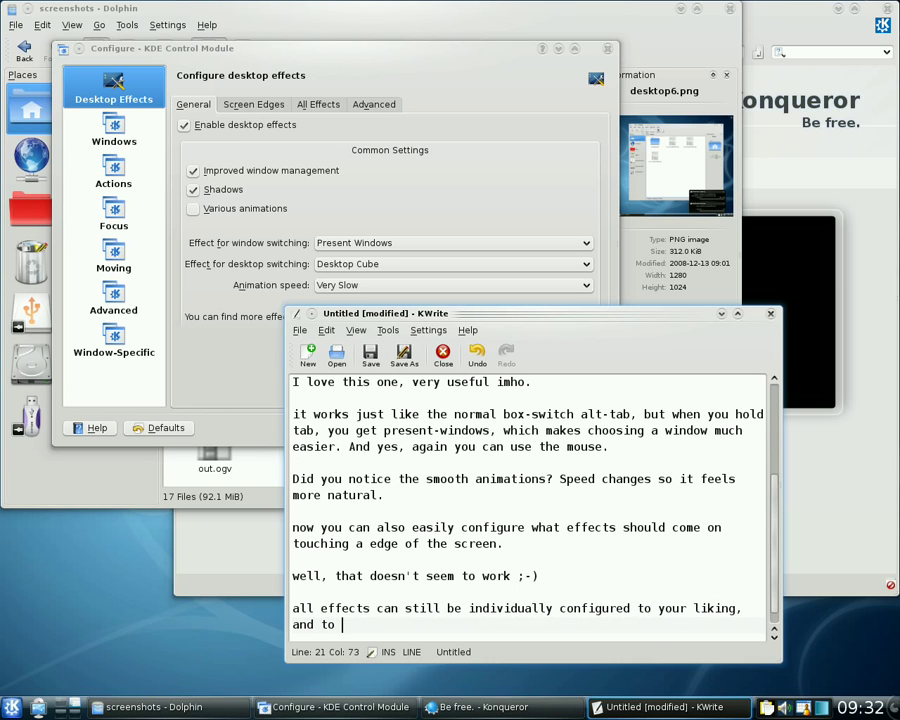
text(make your pers)
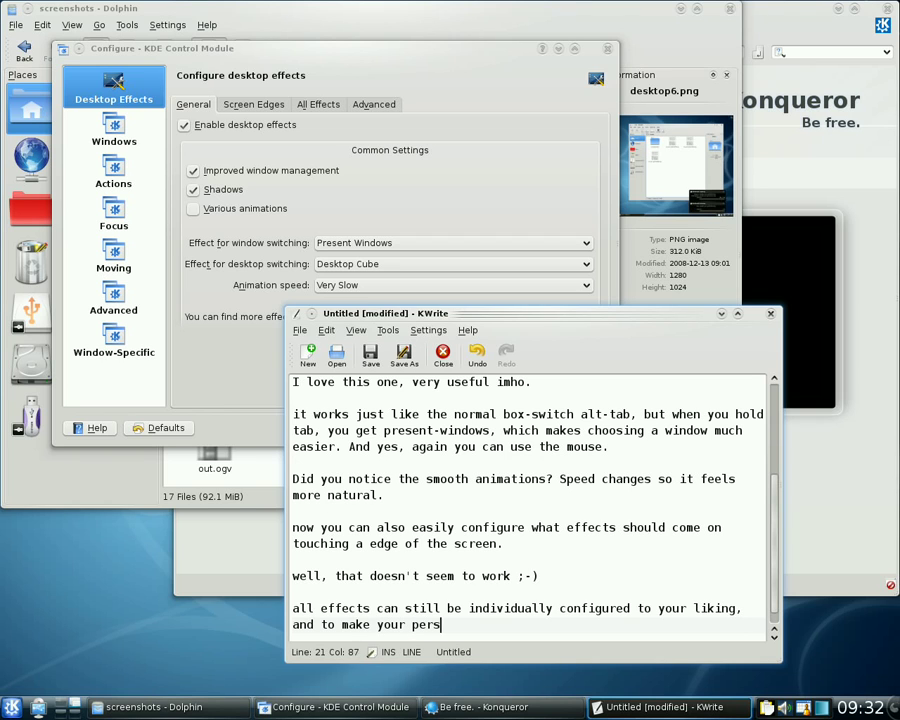
text(onal workflow )
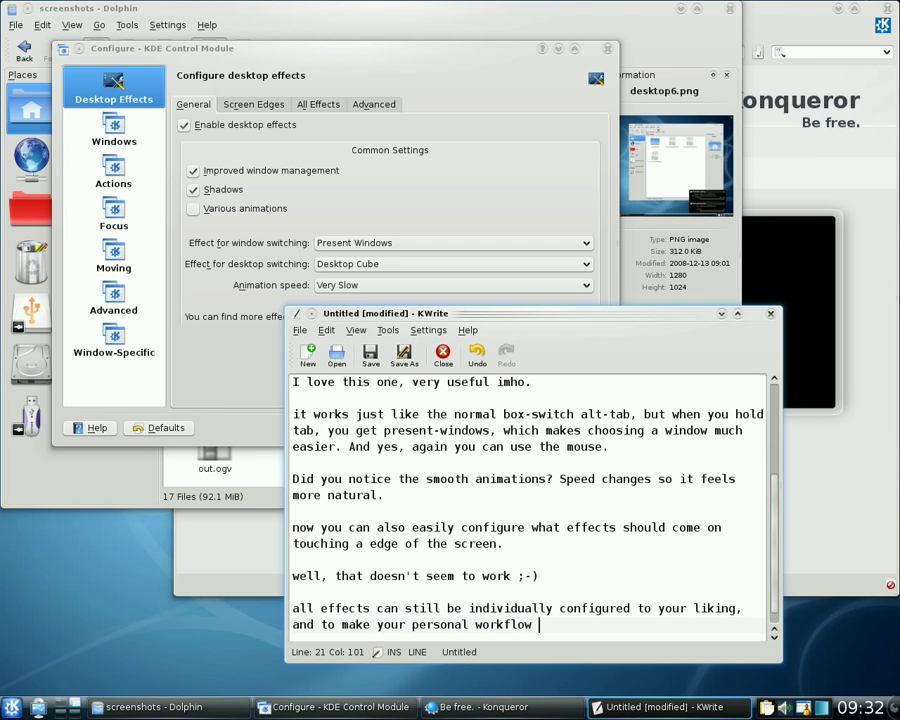
text(smoothest)
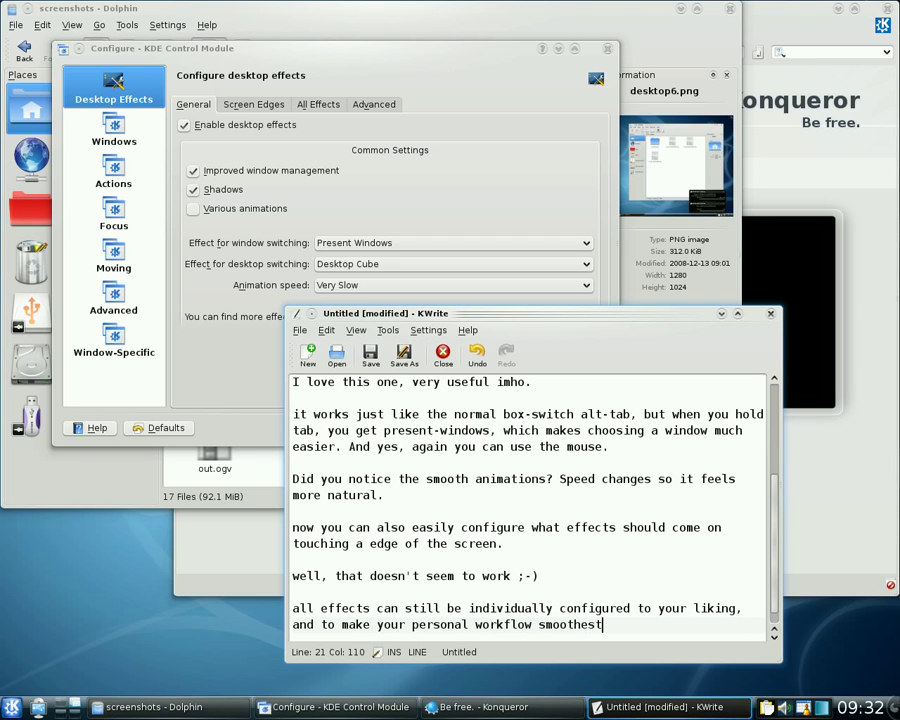
Step: Continue the sentence with " - after all, we're all different, and what works for one doesn't work for another." and start a new paragraph
text( - after all, we're al)
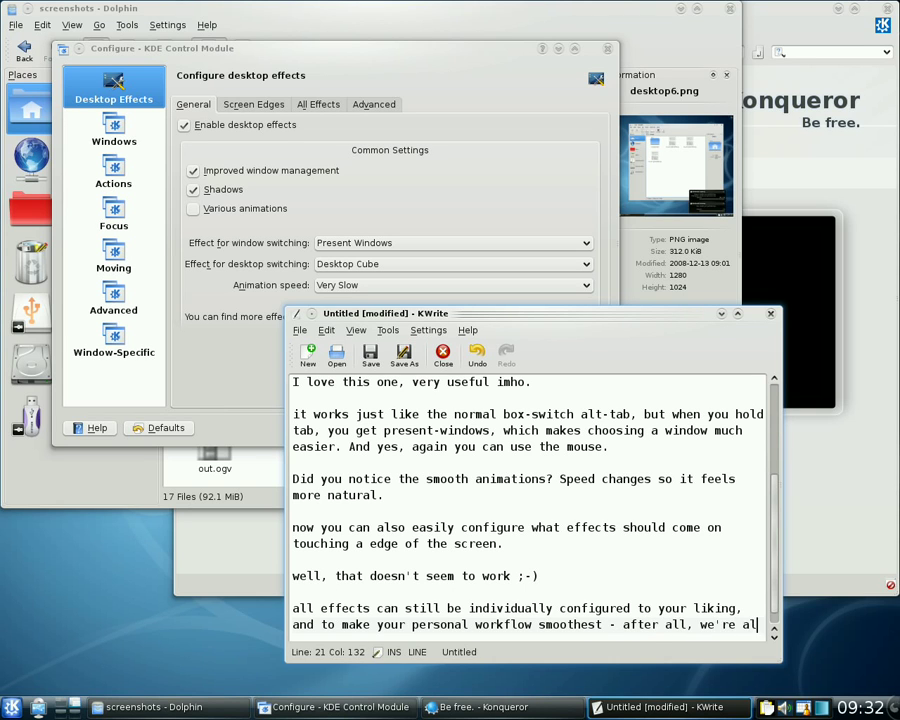
text(l different, and w)
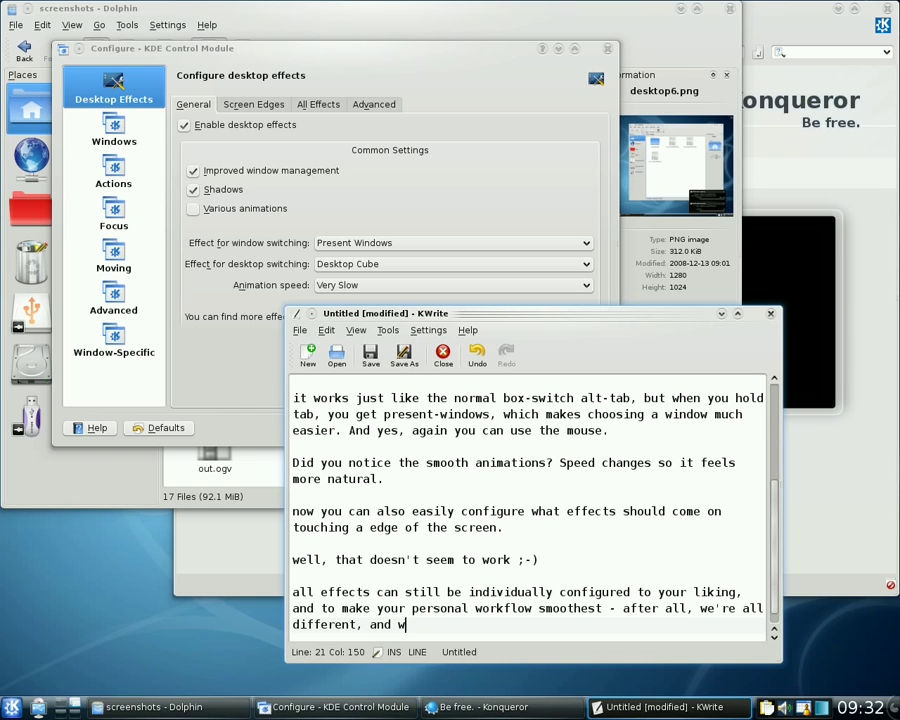
text(hat works for one doe)
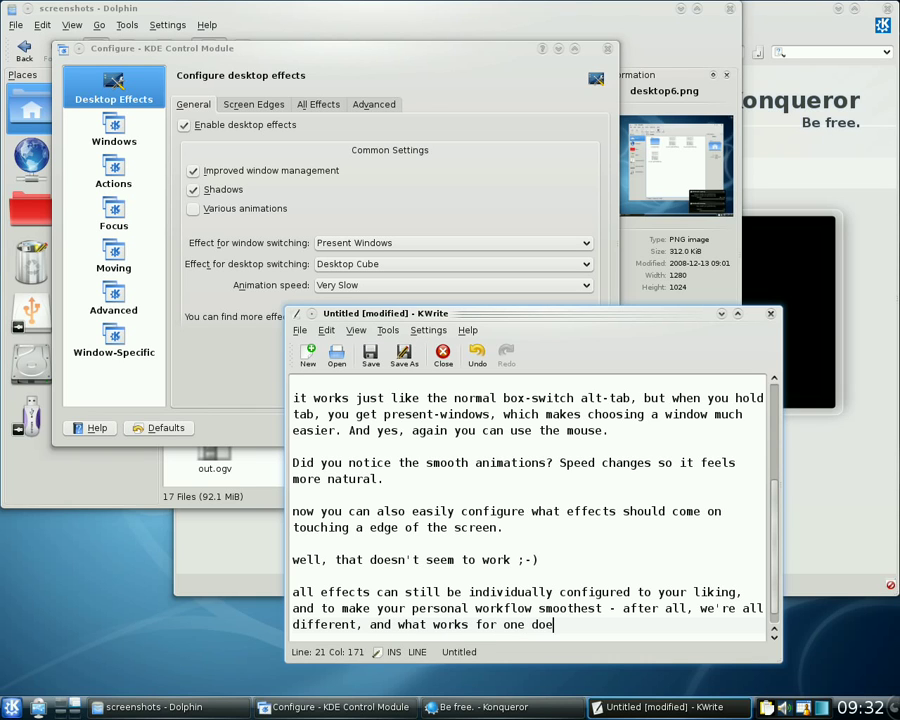
text(sn't work for another.)
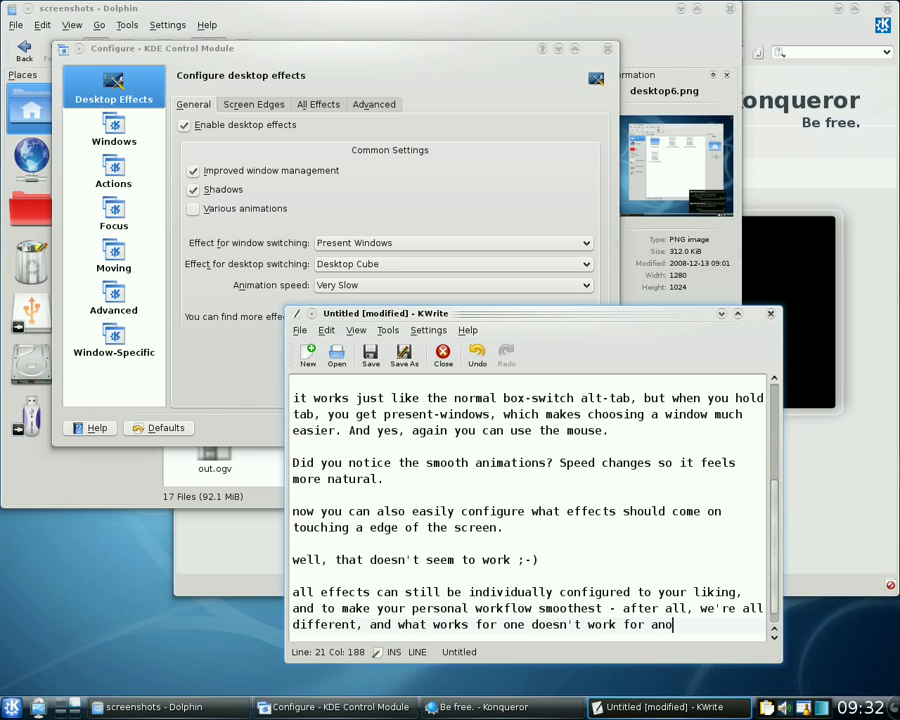
key(Return)
key(Return)
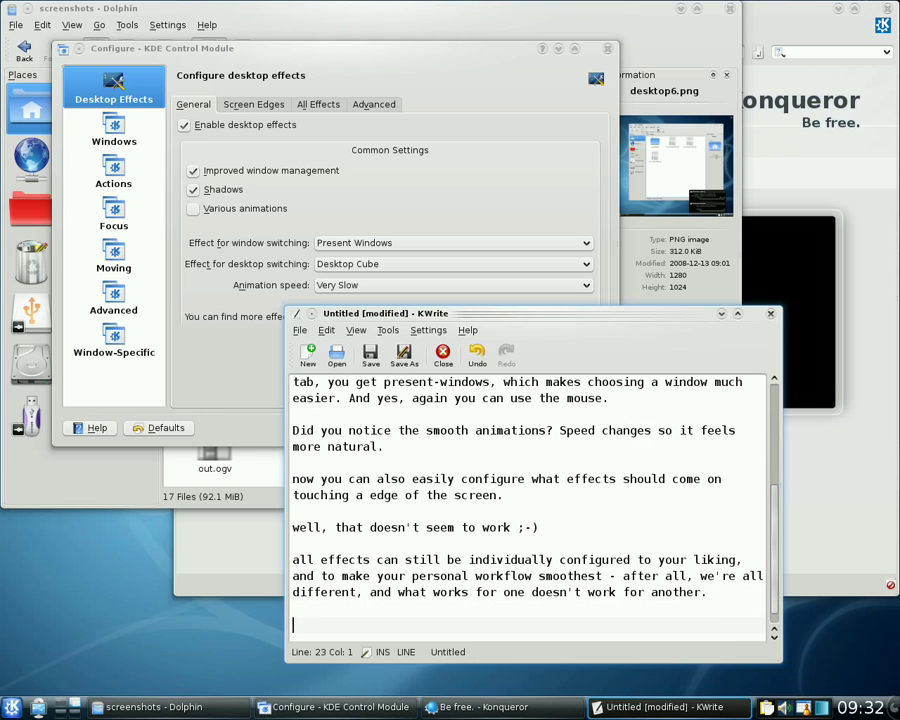
Step: Add the note "Personally, I like the organic movement of windows." in KWrite
text(Personally, I )
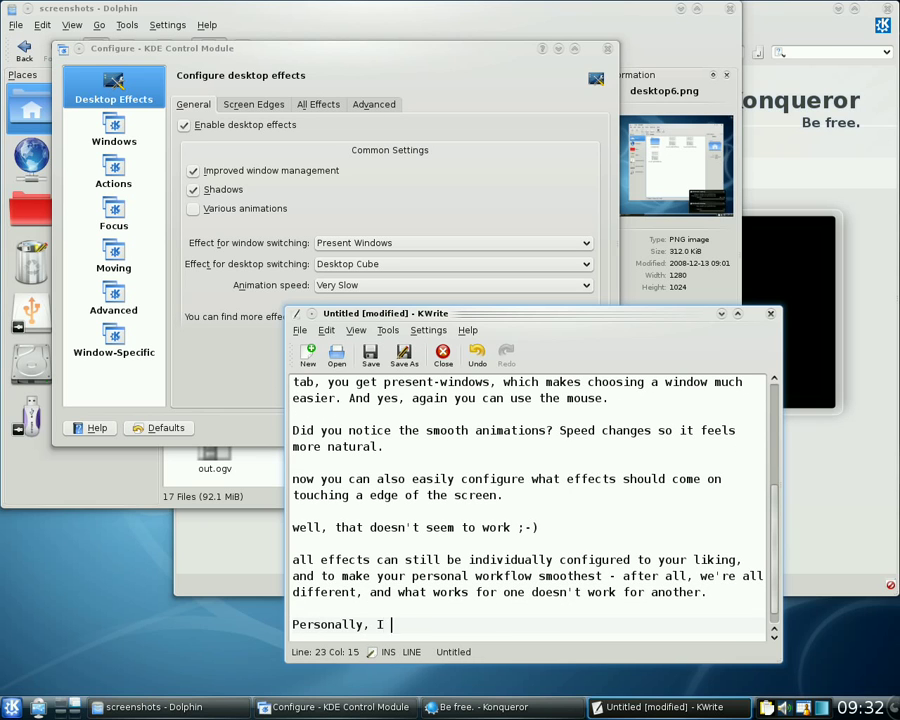
text(like the organ)
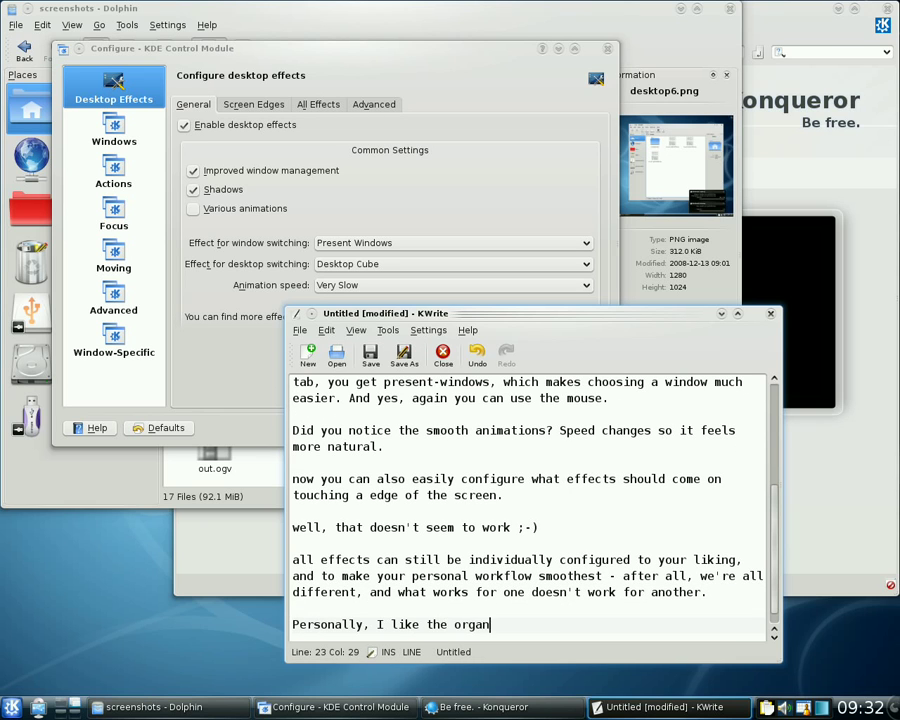
text(ic movement of windows.)
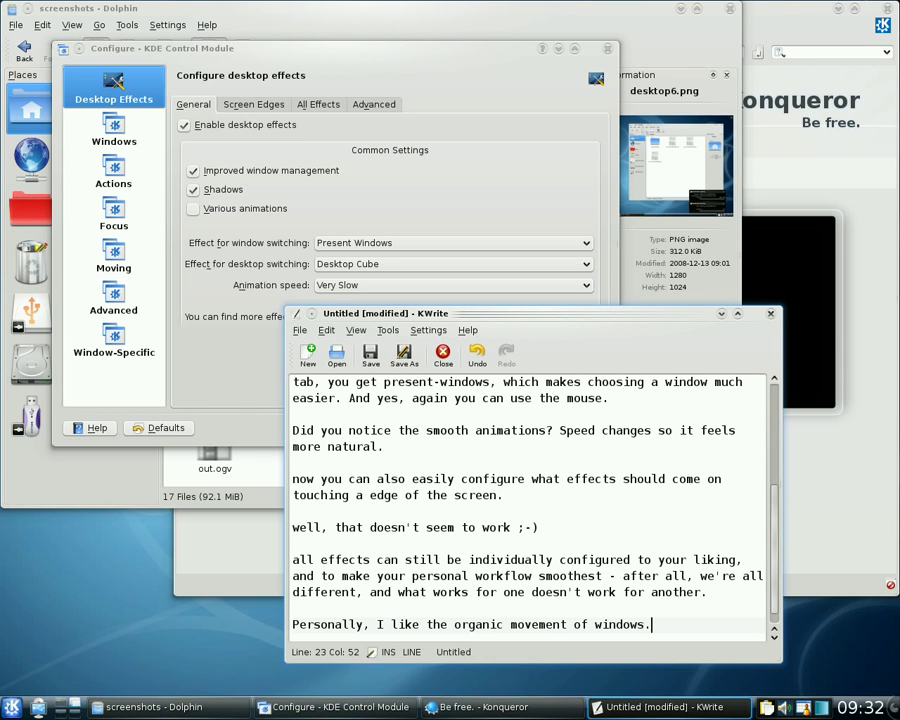
Step: View the Translucency effect's settings in the full list of desktop effects and accept them as they are
click(464, 141)
click(316, 105)
scroll(416, 310, down, 6)
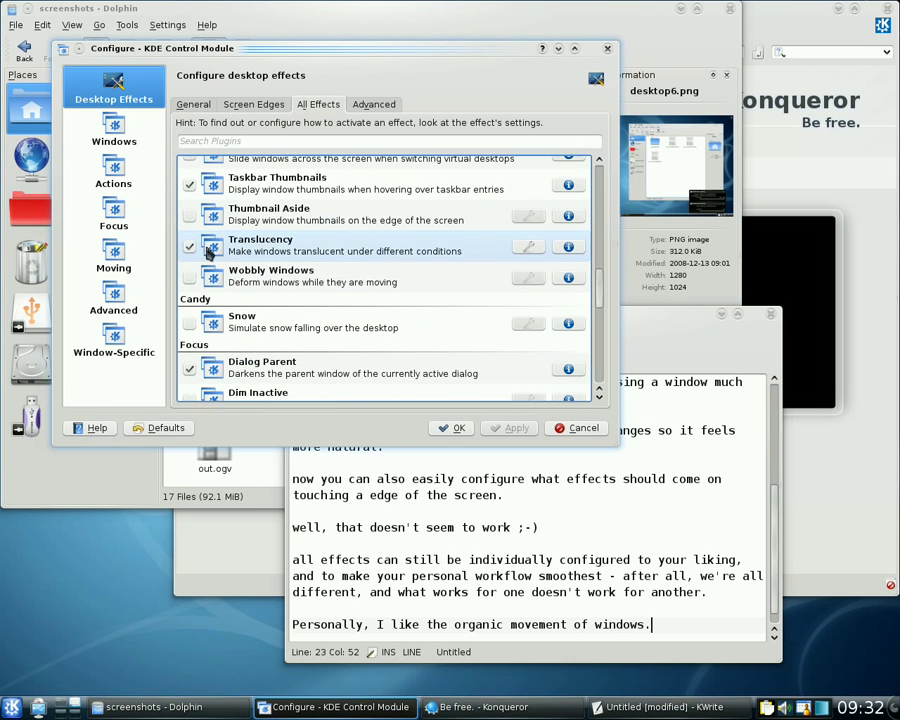
click(530, 246)
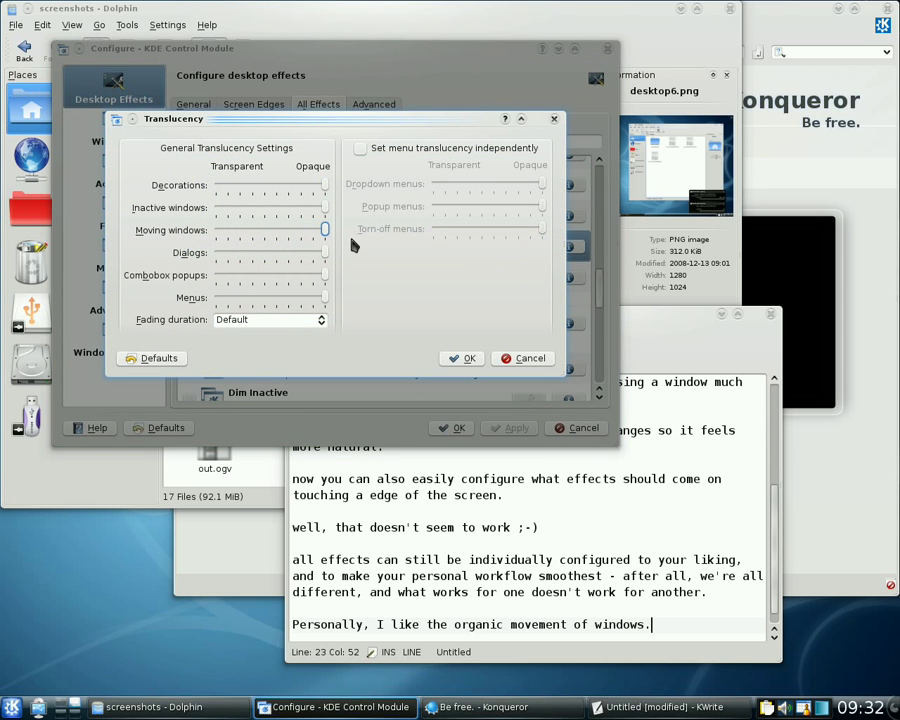
click(464, 358)
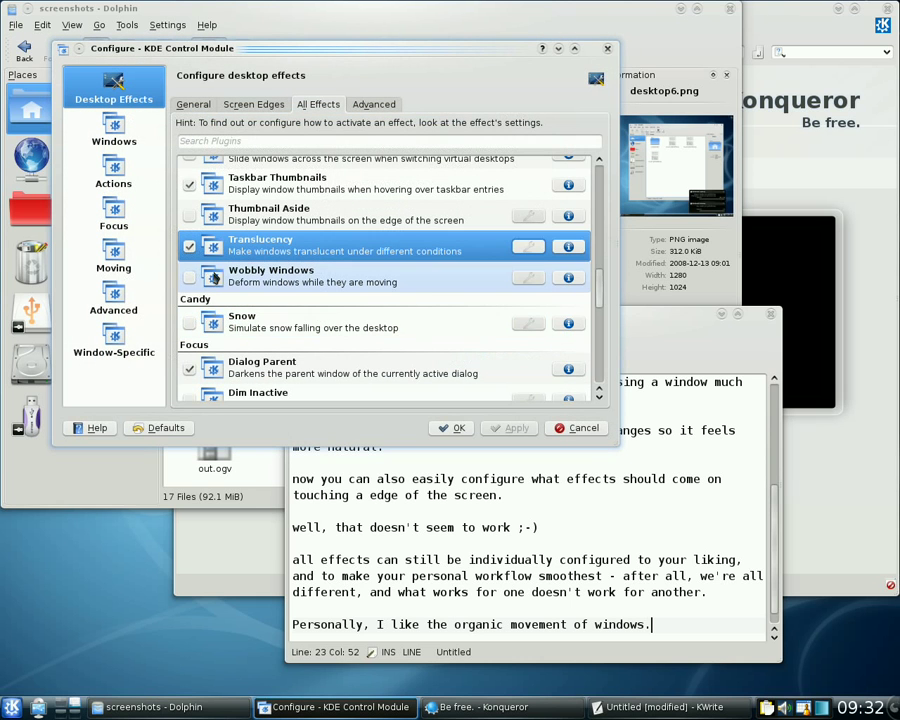
Step: Enable and apply Wobbly Windows with wobble when resizing turned off, and move the KWrite window to try it
click(190, 277)
click(527, 277)
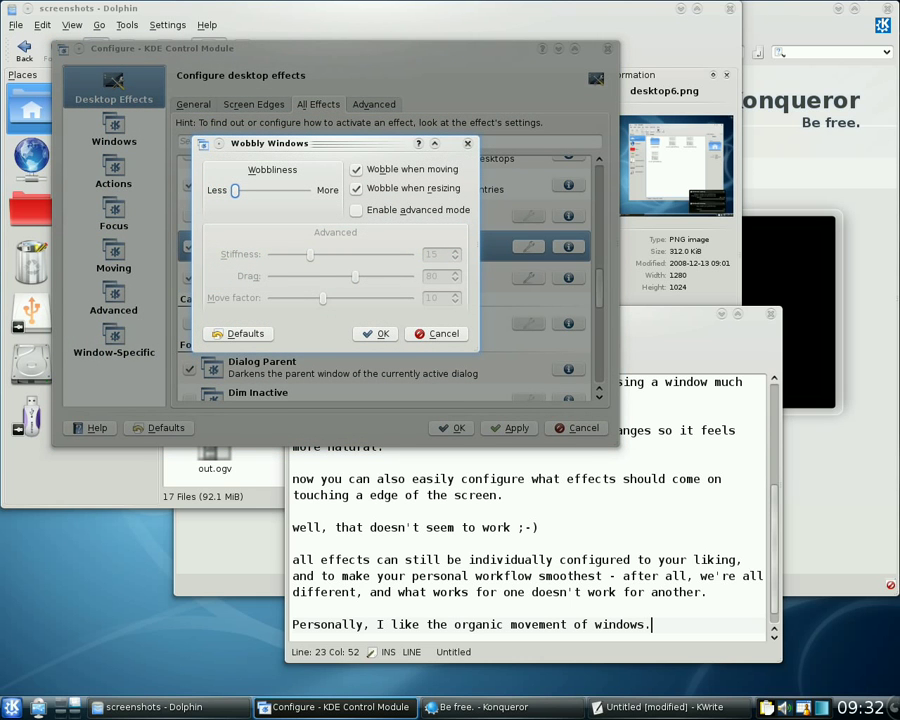
click(356, 189)
click(381, 335)
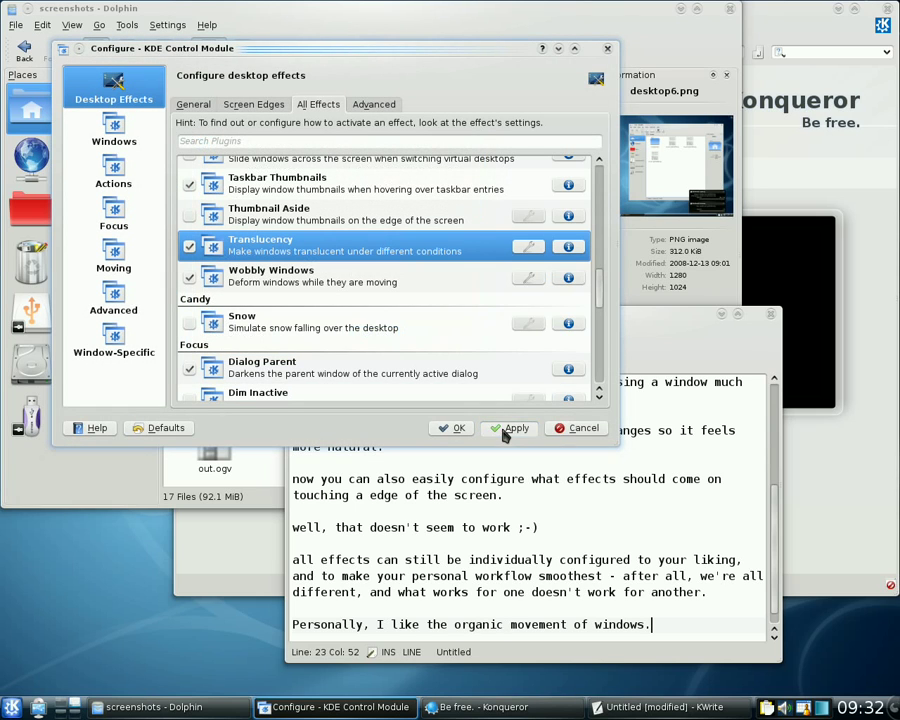
click(512, 429)
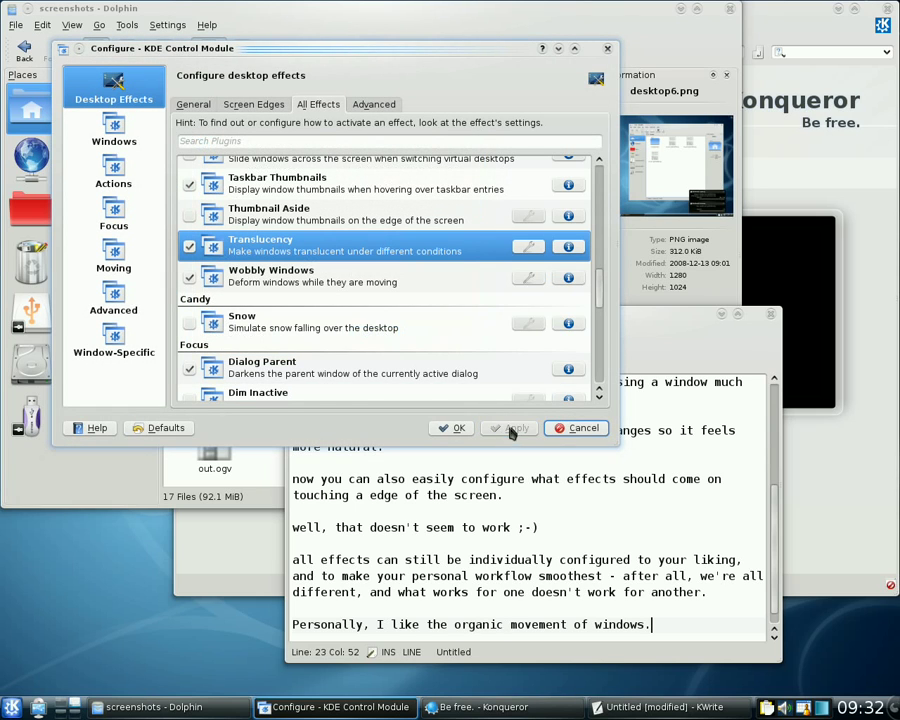
drag(643, 317, 610, 245)
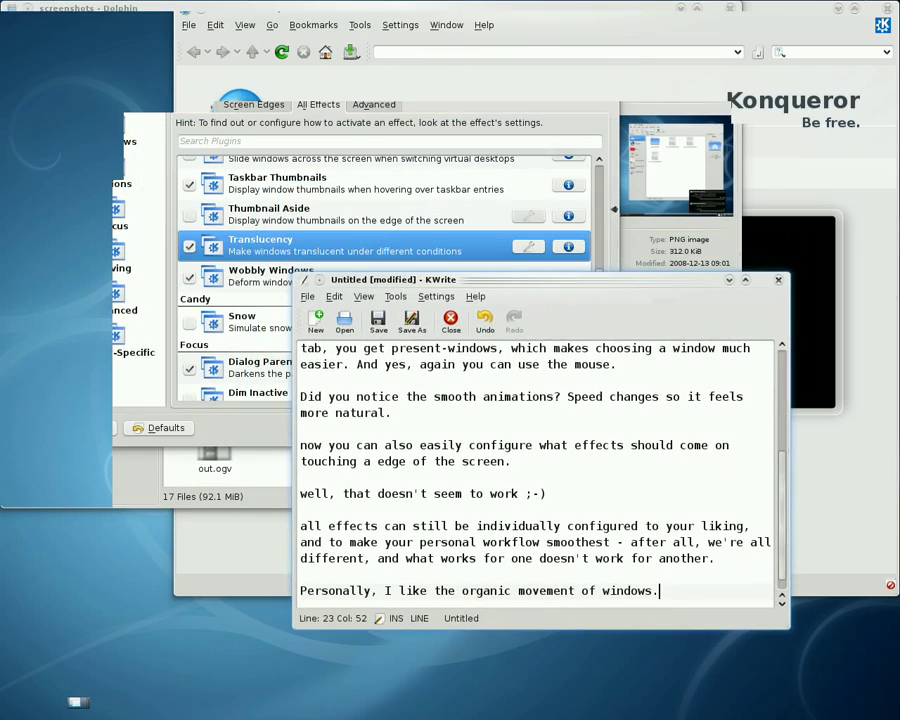
Step: Enable the Magic Lamp effect in the desktop effects list and apply the change
click(430, 146)
scroll(380, 247, up, 1)
scroll(380, 247, up, 2)
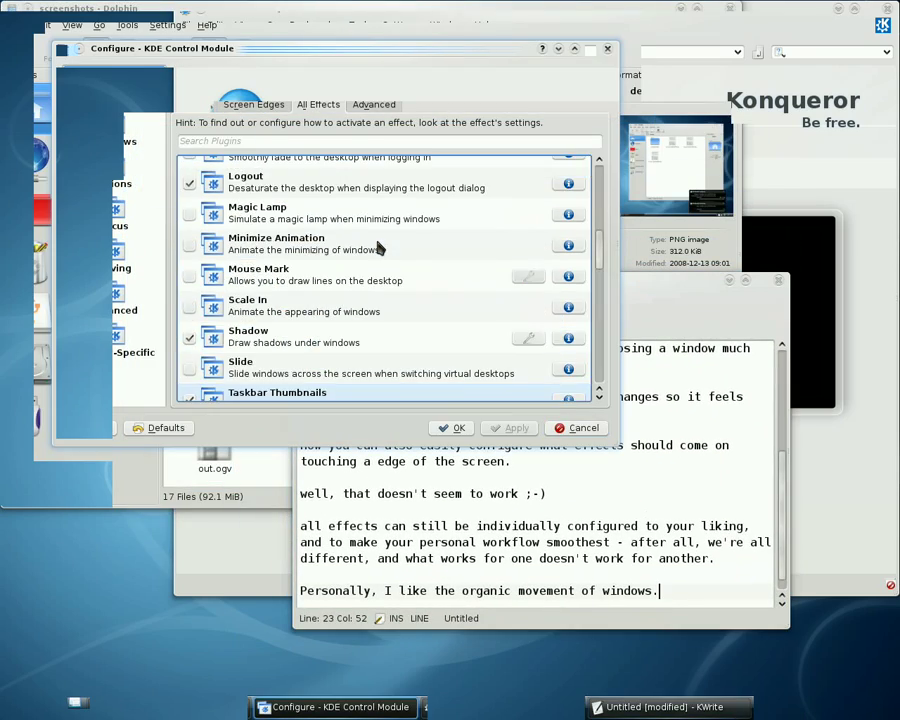
click(189, 216)
click(512, 428)
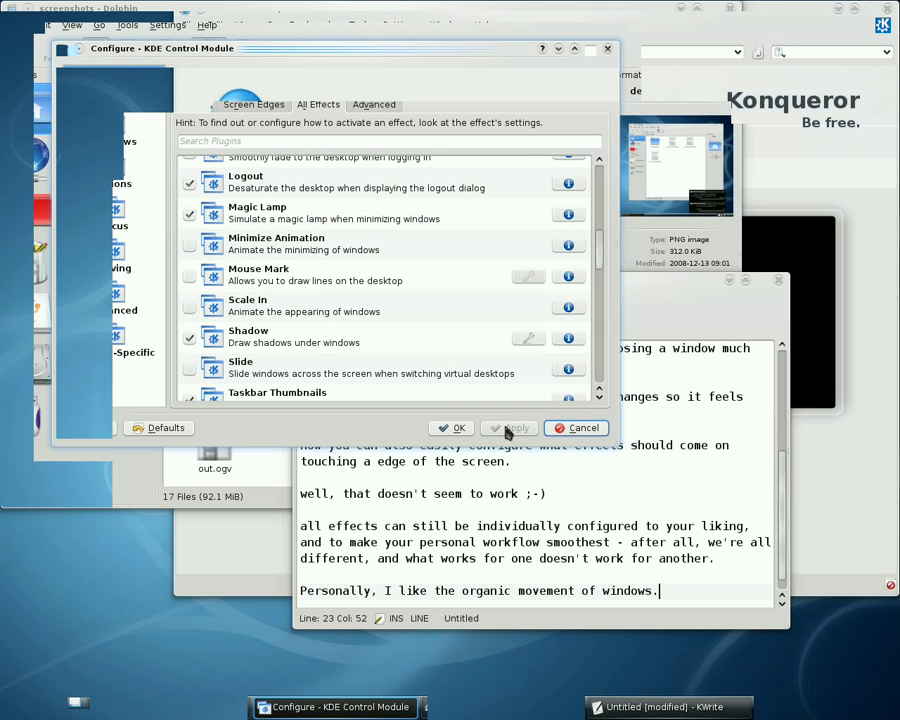
Step: Minimize and restore the KWrite window to preview the Magic Lamp effect
click(691, 383)
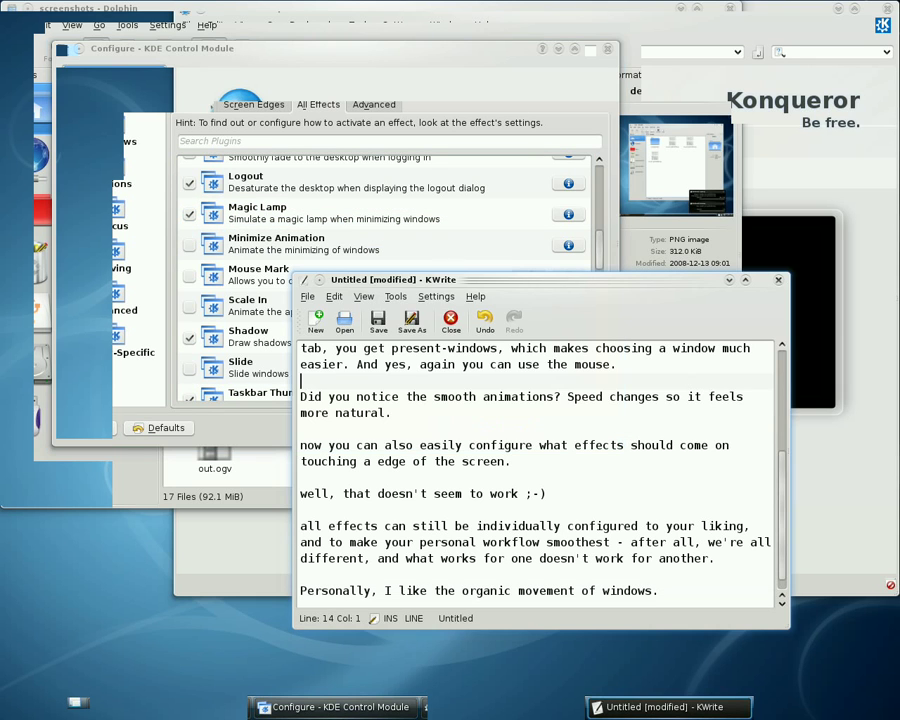
click(729, 281)
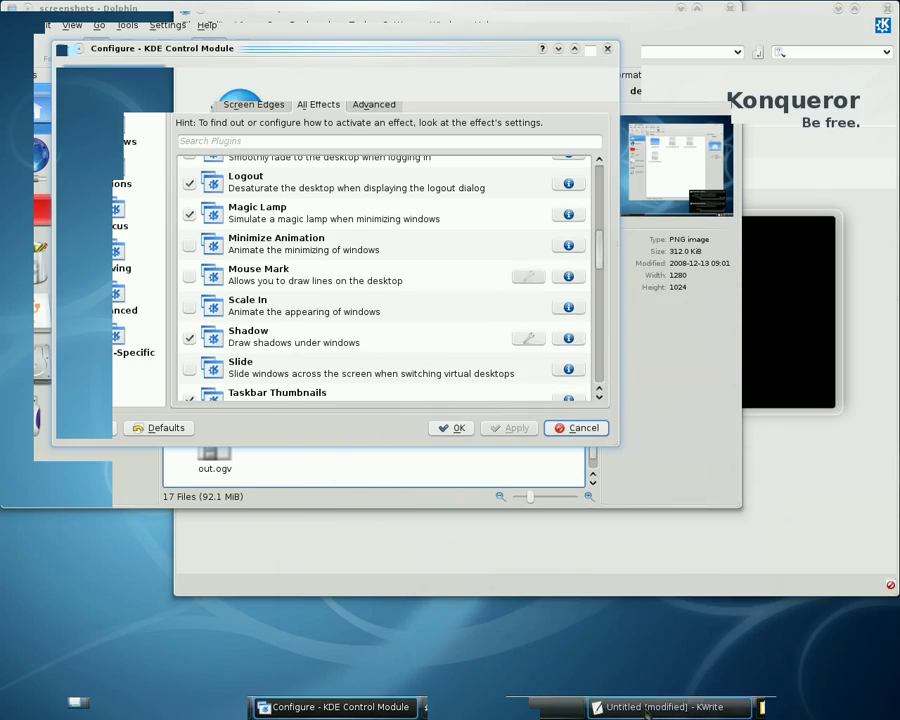
click(646, 712)
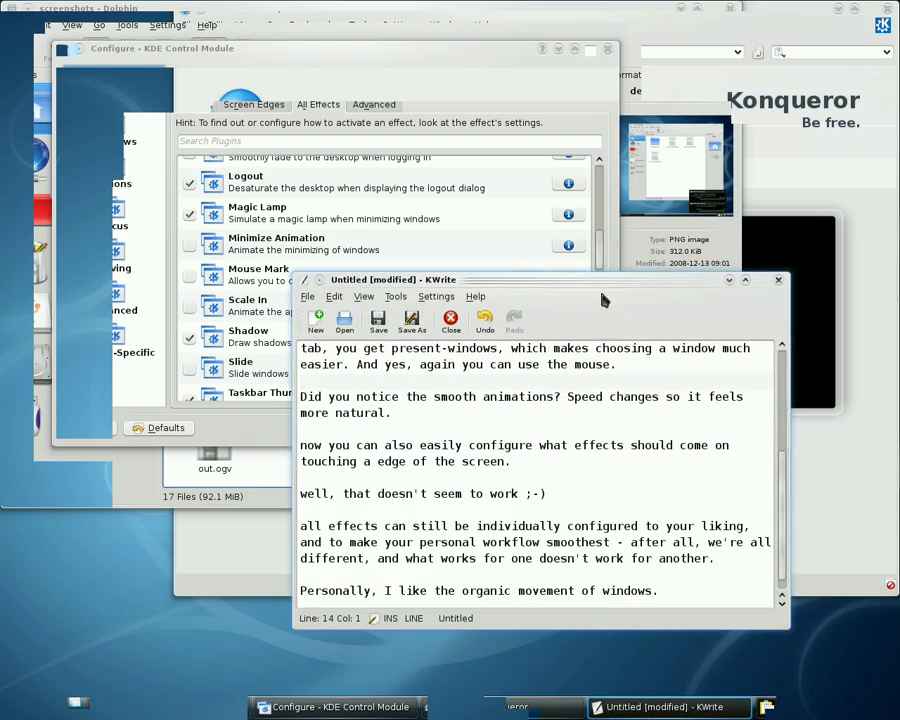
Step: Enlarge the KWrite window from its upper-right corner and reposition it over the middle of the configuration window
drag(603, 283, 606, 128)
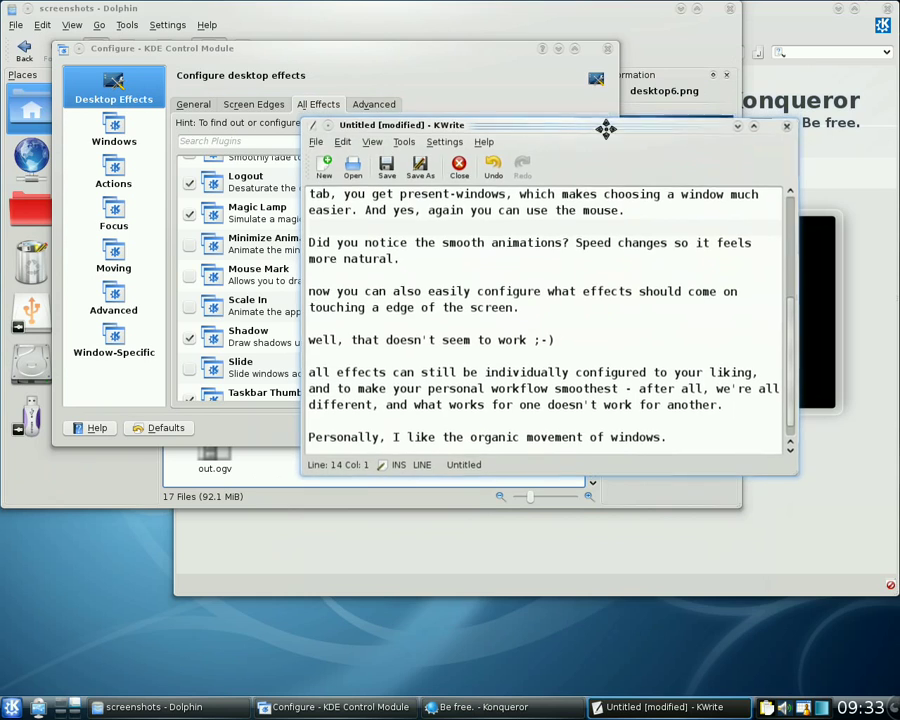
drag(797, 118, 848, 81)
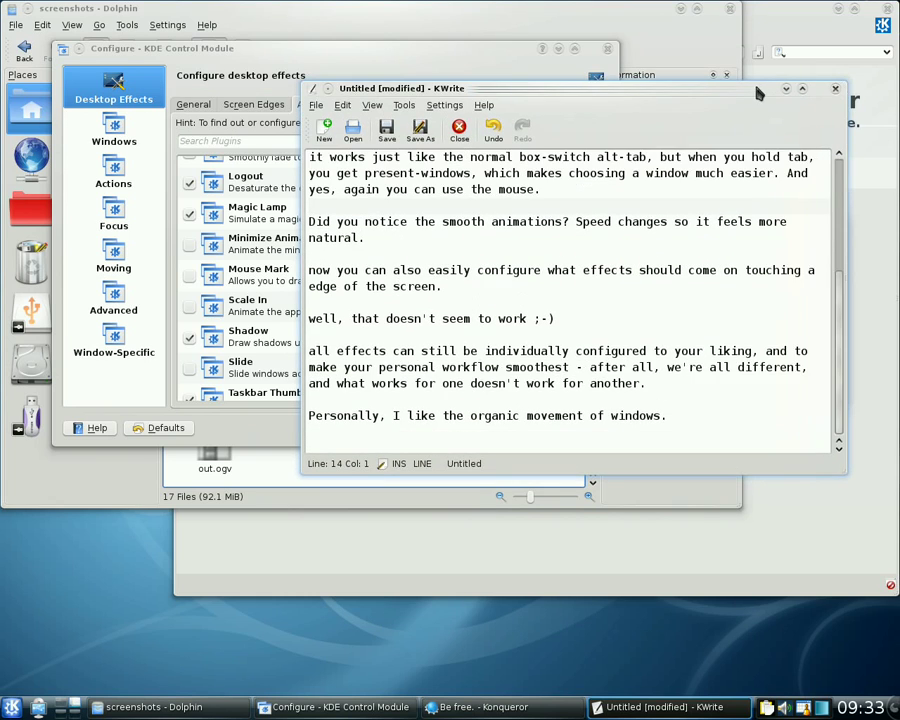
drag(758, 93, 630, 76)
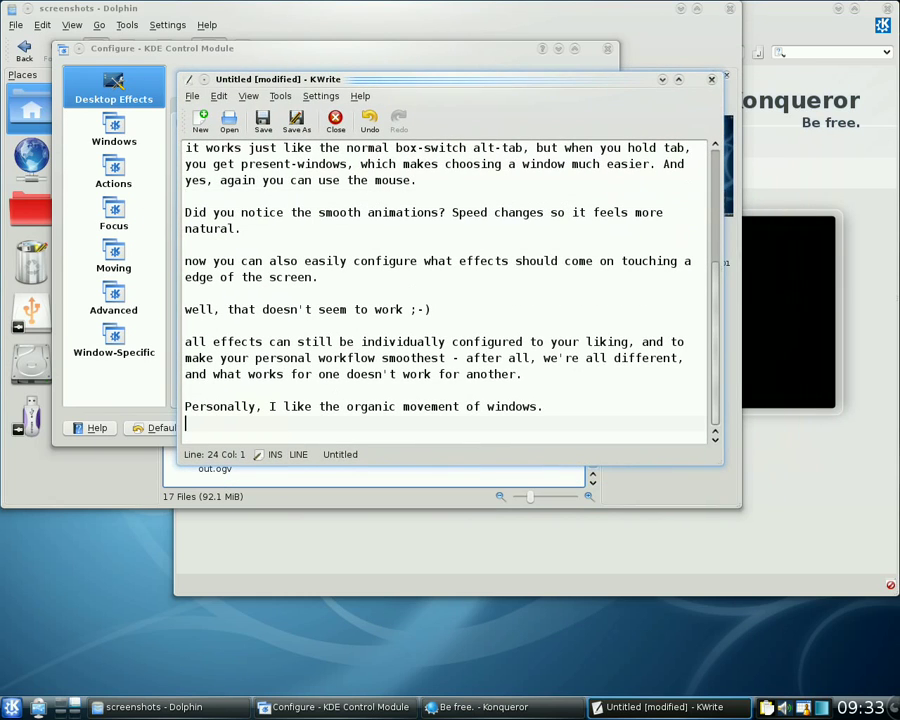
Step: Add the KWrite note "Of course, normally I put the speed just a bit higher ;-)" as a new paragraph
key(Return)
text(Of course, )
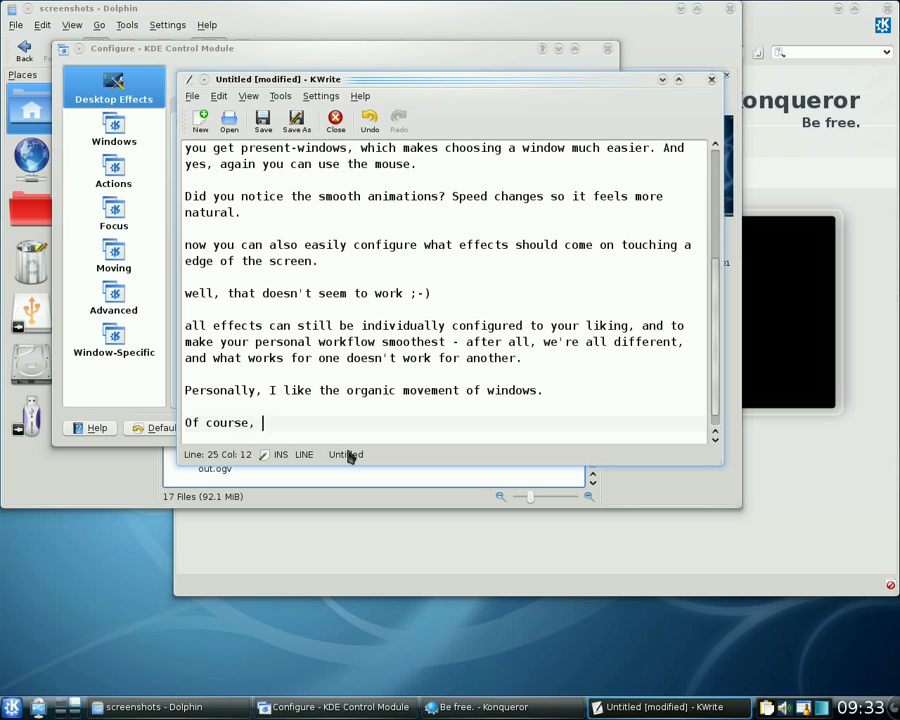
text(normally I put t)
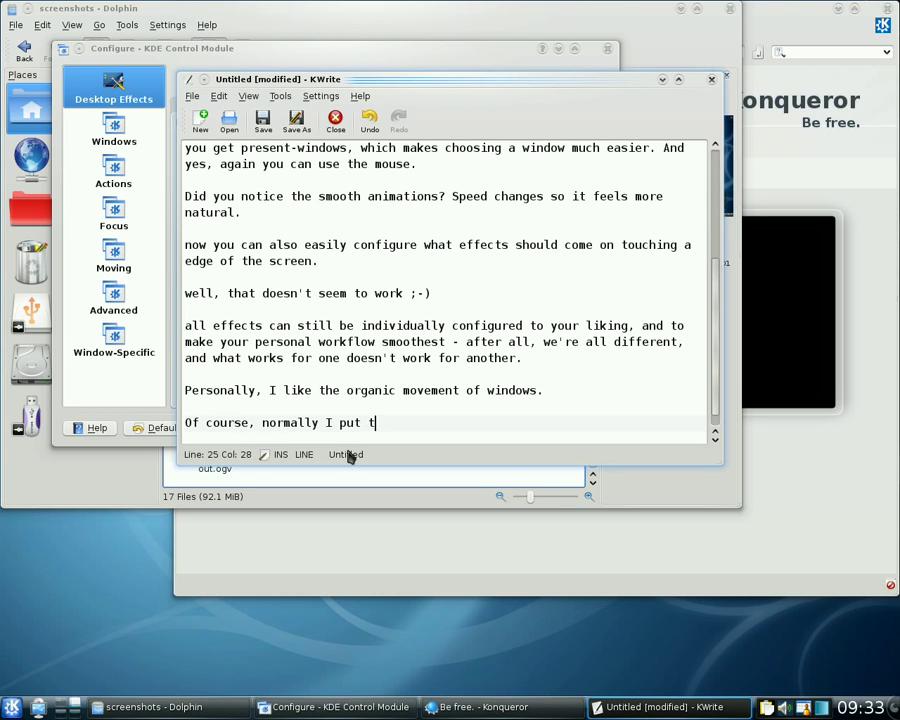
text(he speed just a bi)
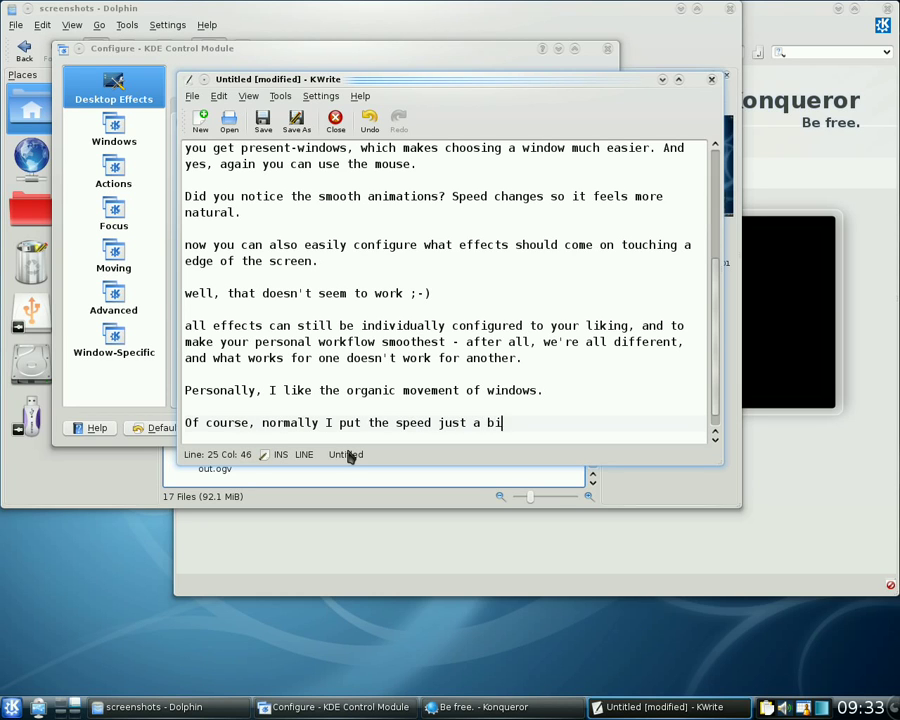
text(t higher ;-))
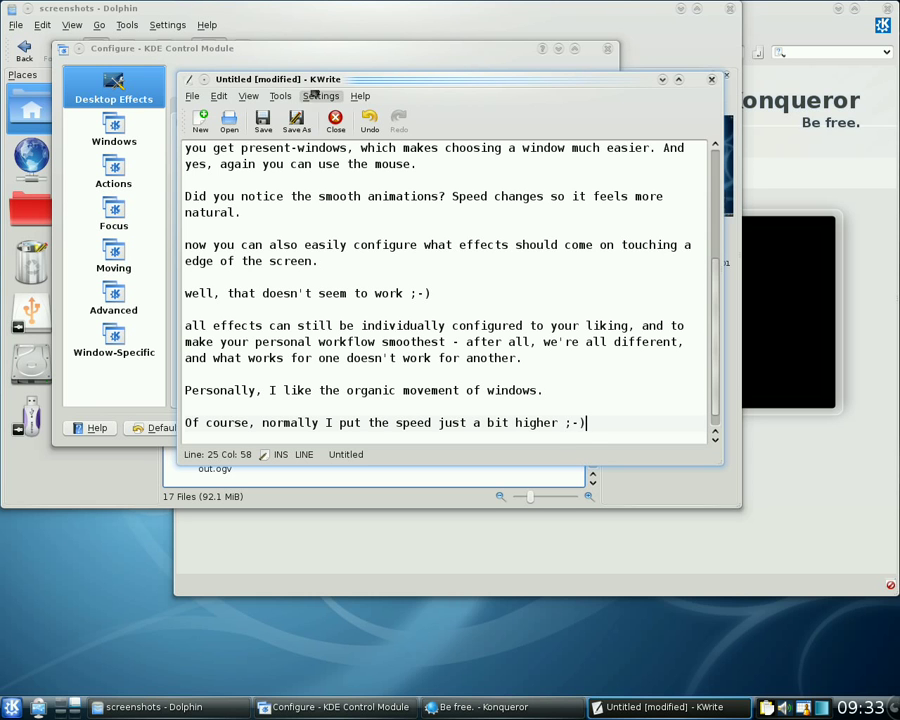
Step: Move the configuration window into the screen's upper-left corner and place the KWrite window below and to its right, partly overlapping it
drag(318, 78, 425, 302)
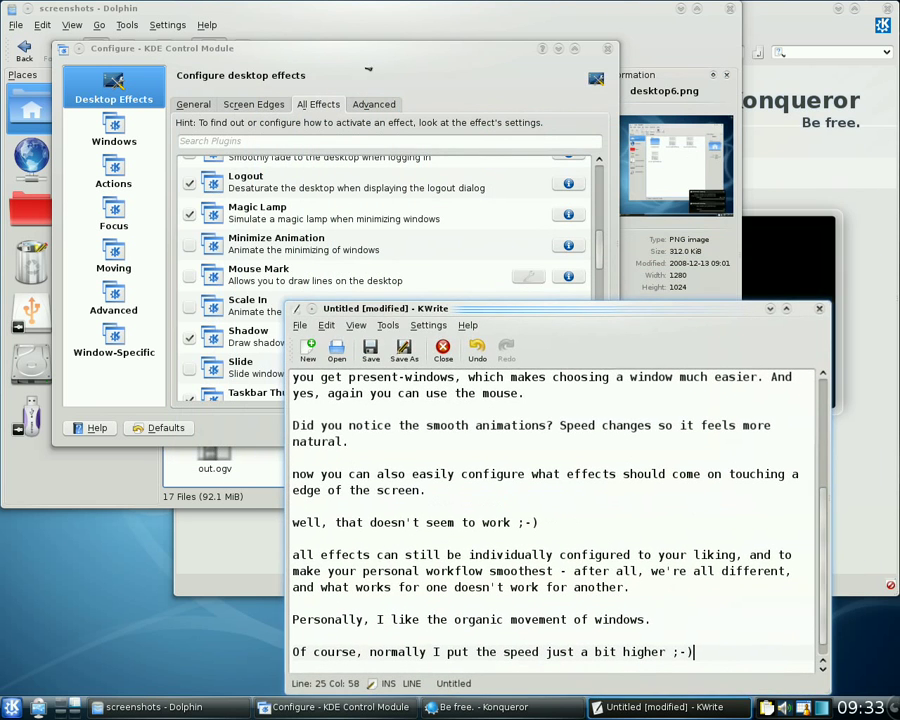
drag(538, 163, 487, 123)
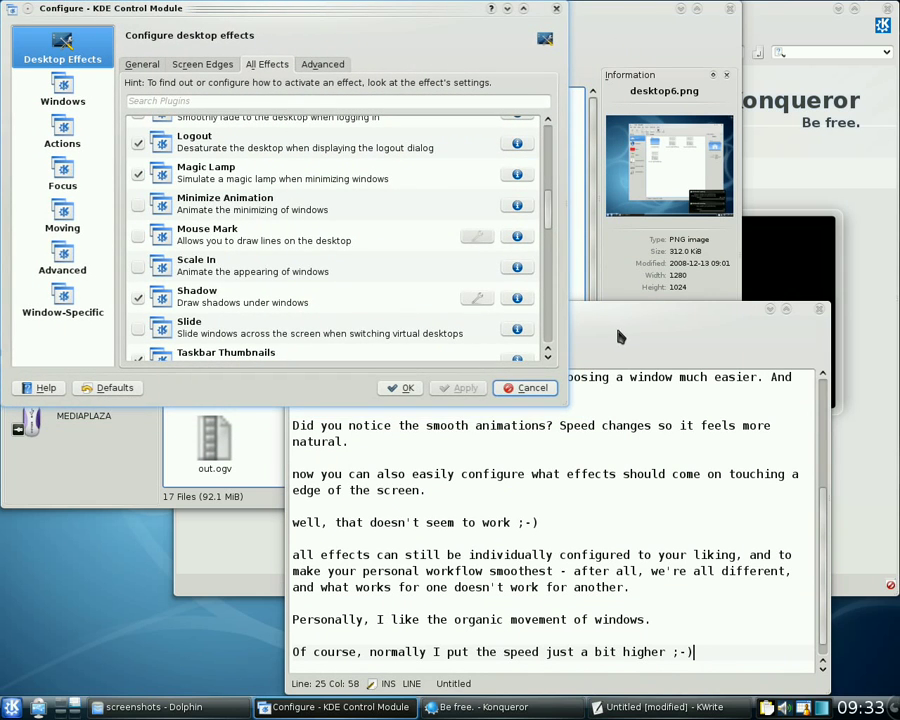
drag(625, 309, 645, 253)
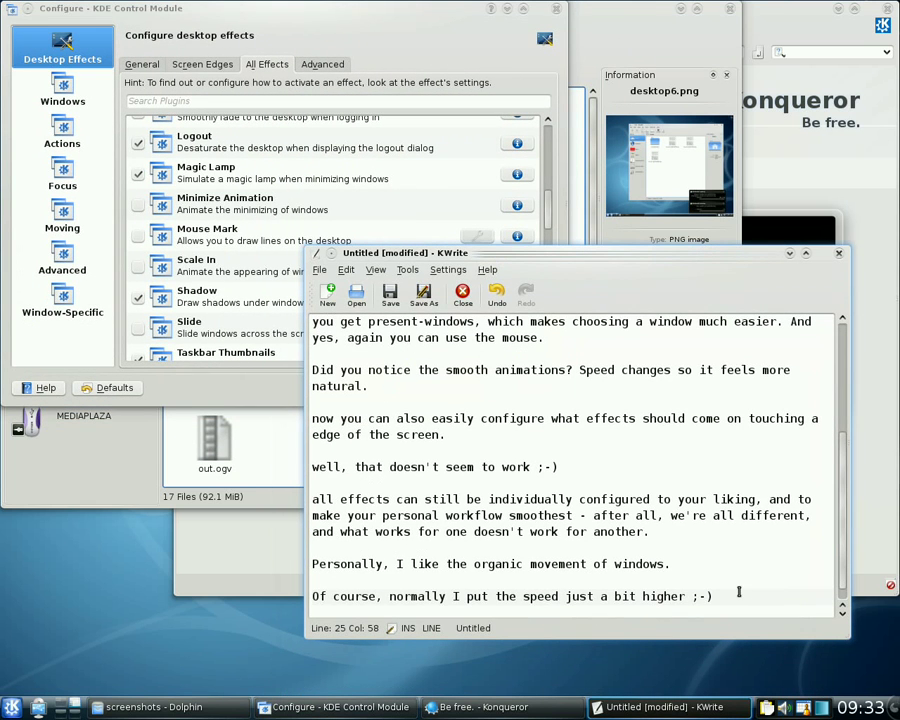
Step: Add two KWrite paragraphs: "Well, that's it for now" and "wait, let's show one more thing I love."
key(Return)
key(Return)
text(Well, )
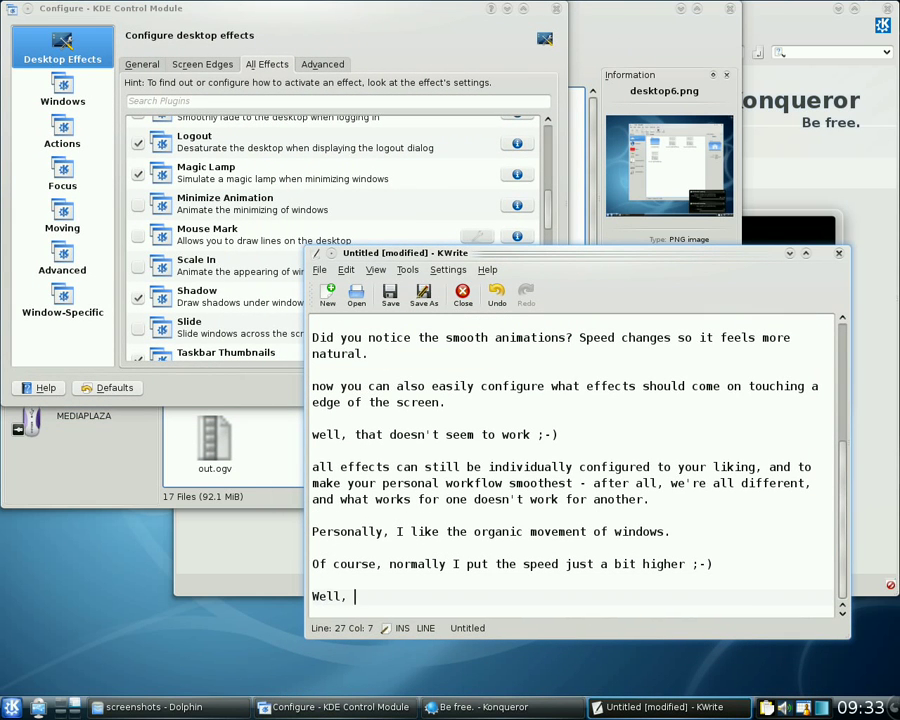
text(that's it for now)
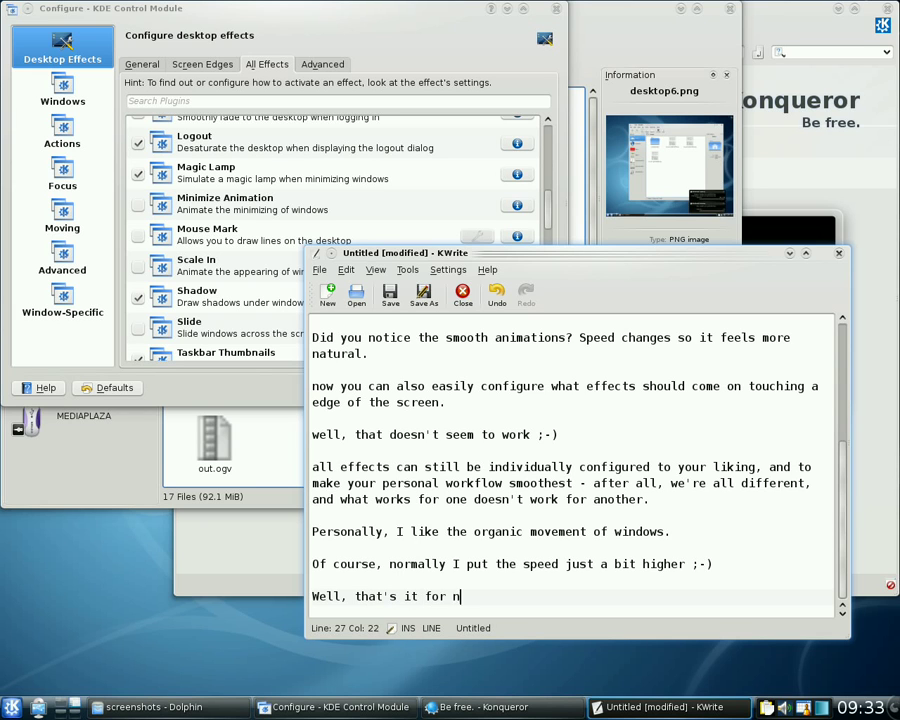
key(Return)
key(Return)
text(wait, l)
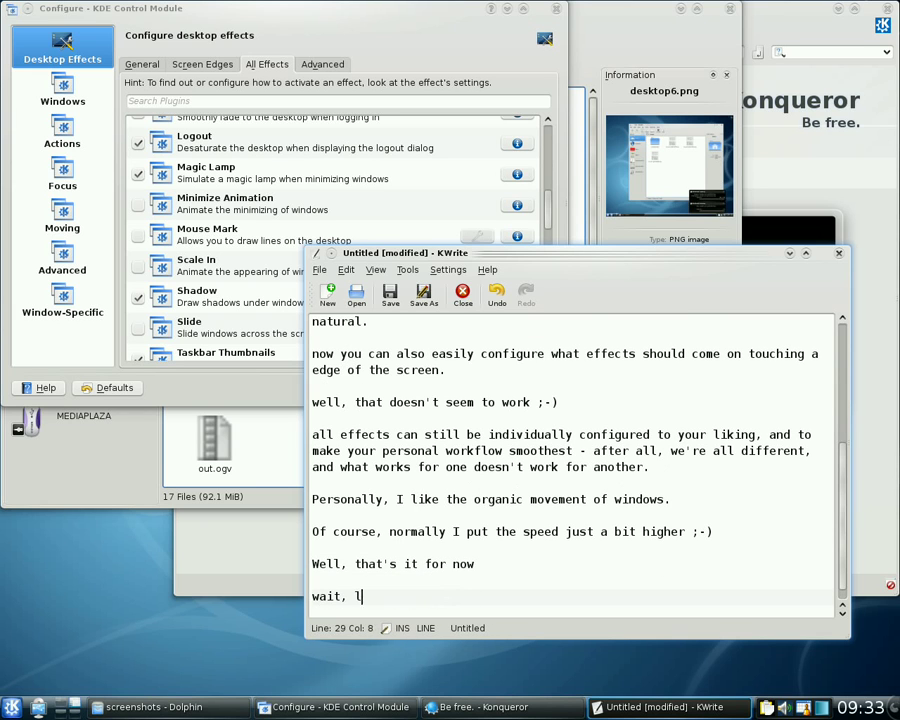
text(et's show one more t)
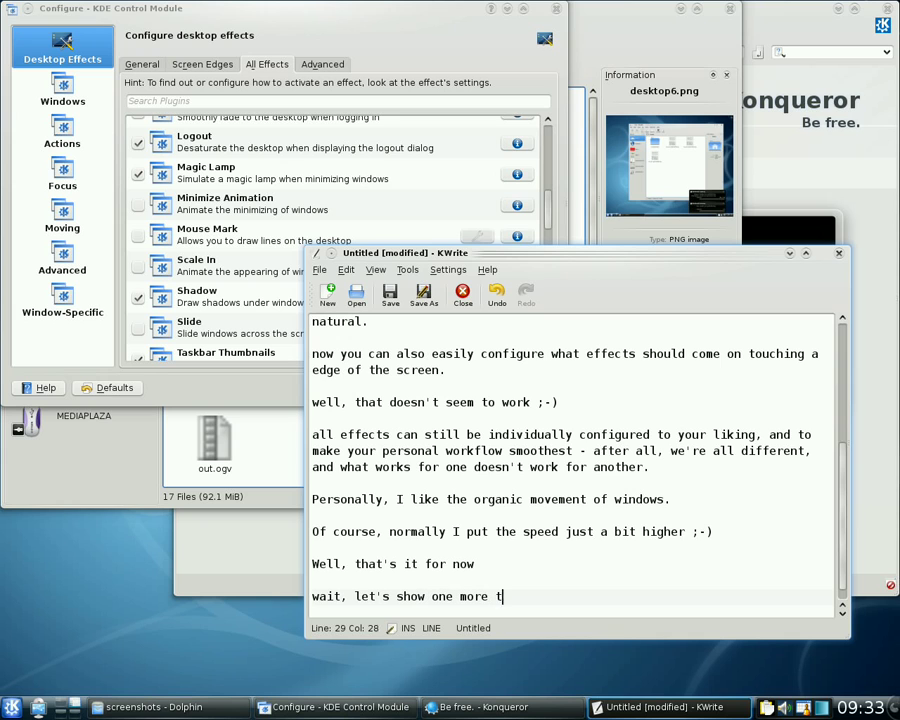
text(hing I love.)
Step: Enable "Snap windows only when overlapping" in the window moving settings and apply the change
click(58, 95)
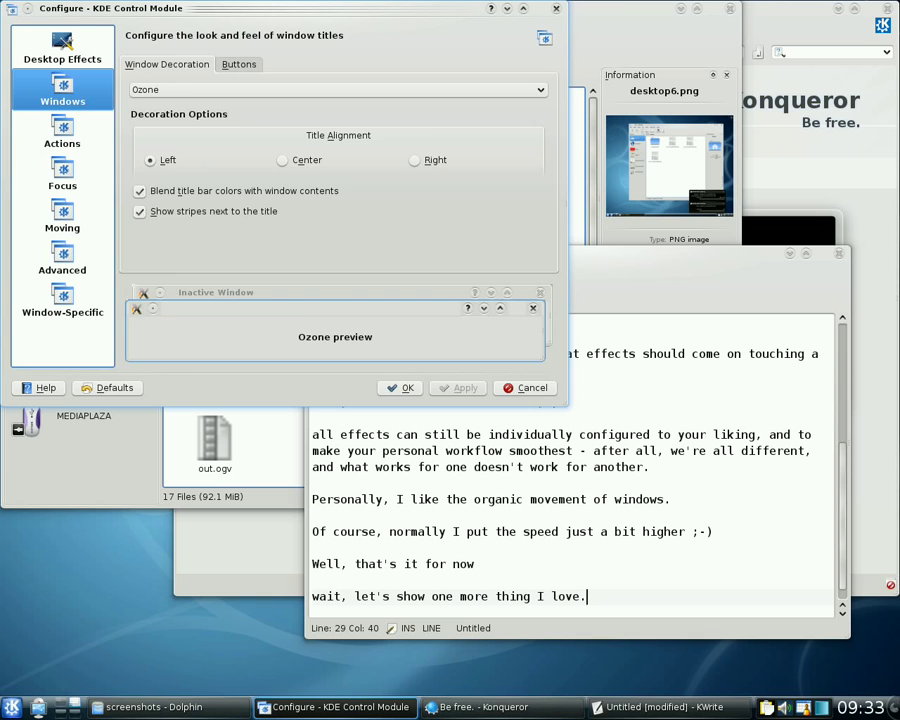
click(68, 138)
click(70, 180)
click(68, 215)
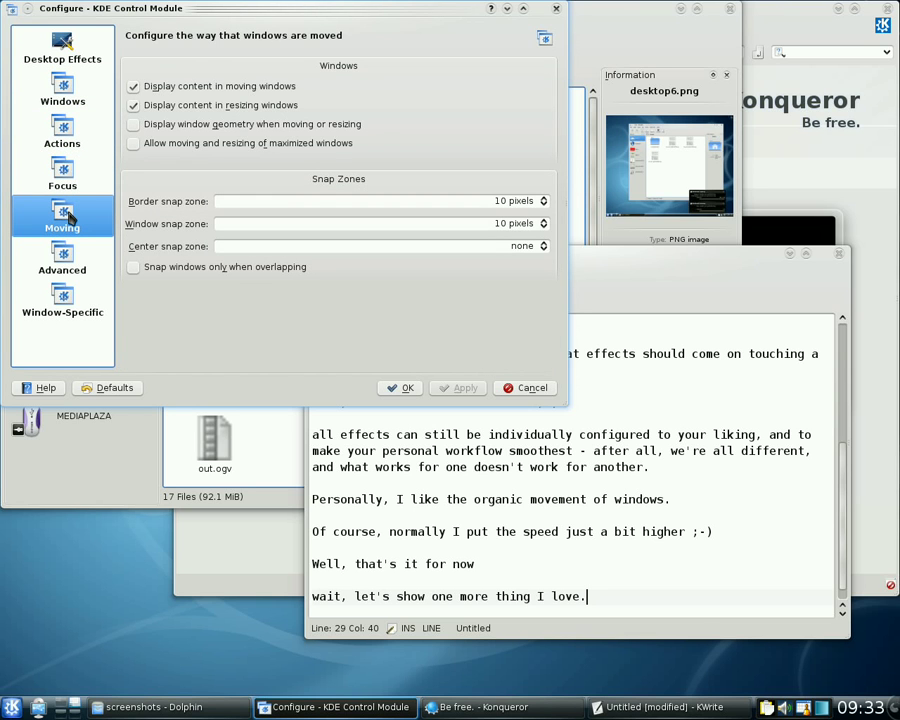
click(134, 267)
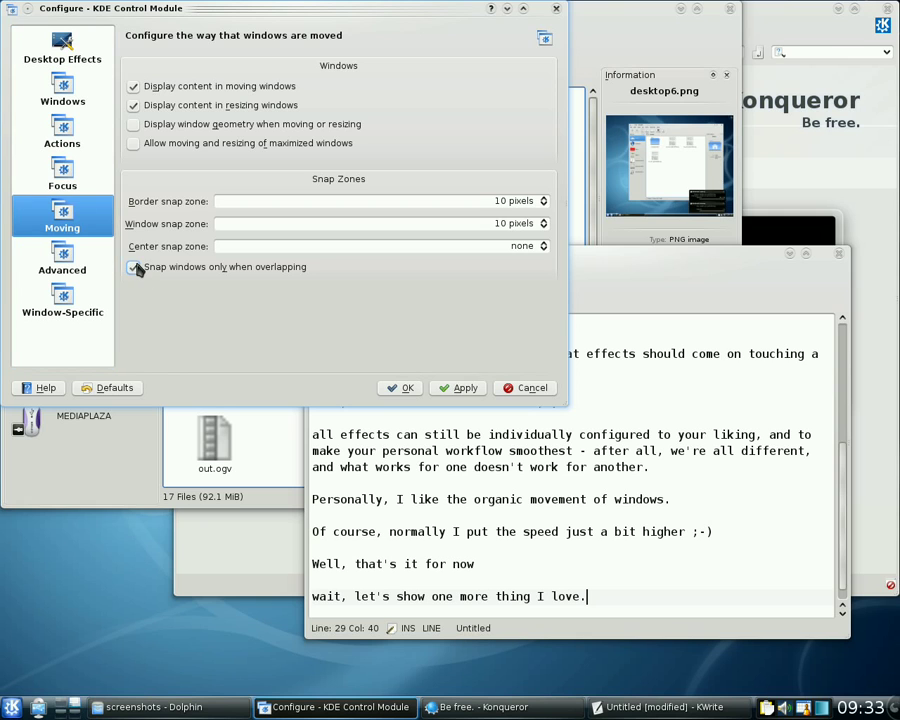
click(460, 389)
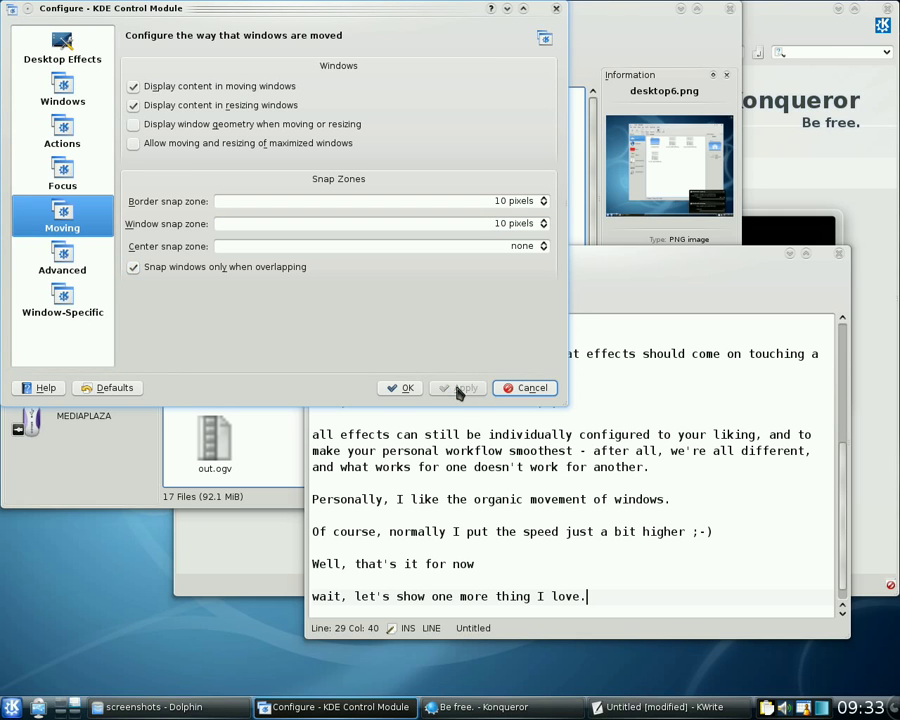
Step: Set the active desktop borders to "Only when moving windows" in the advanced window management settings
click(62, 258)
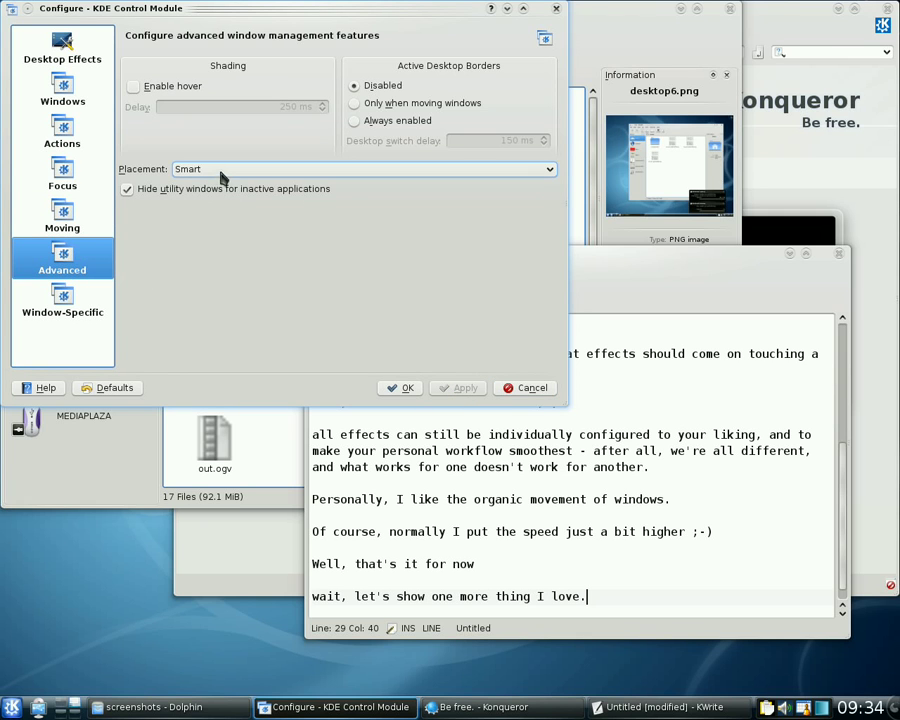
click(378, 105)
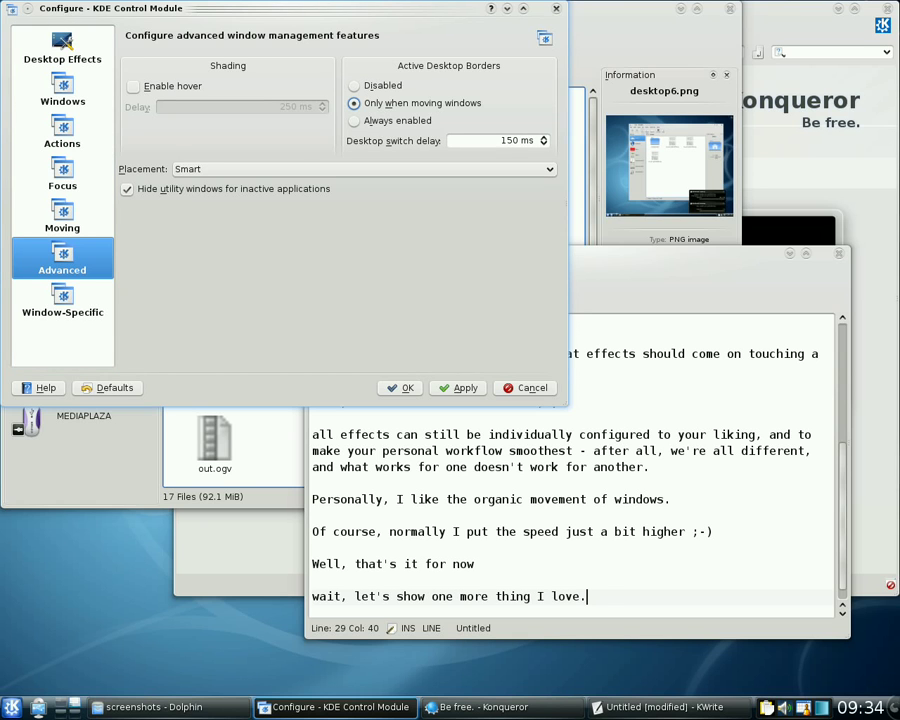
Step: Append "active desktop borders!" to the last KWrite line and return to the advanced window management settings
click(603, 597)
text(active)
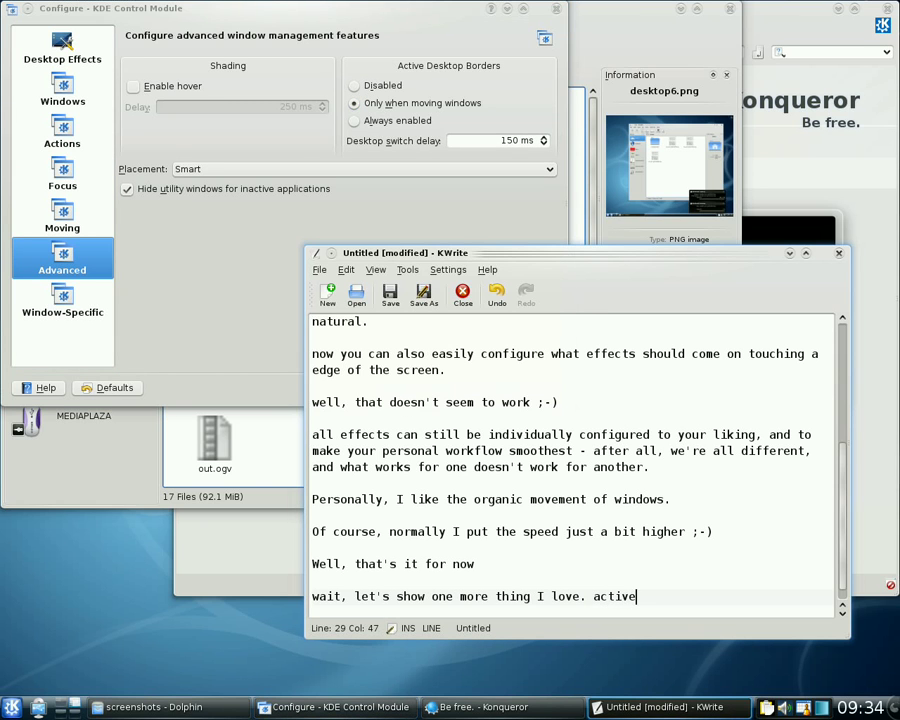
text( desktop bor)
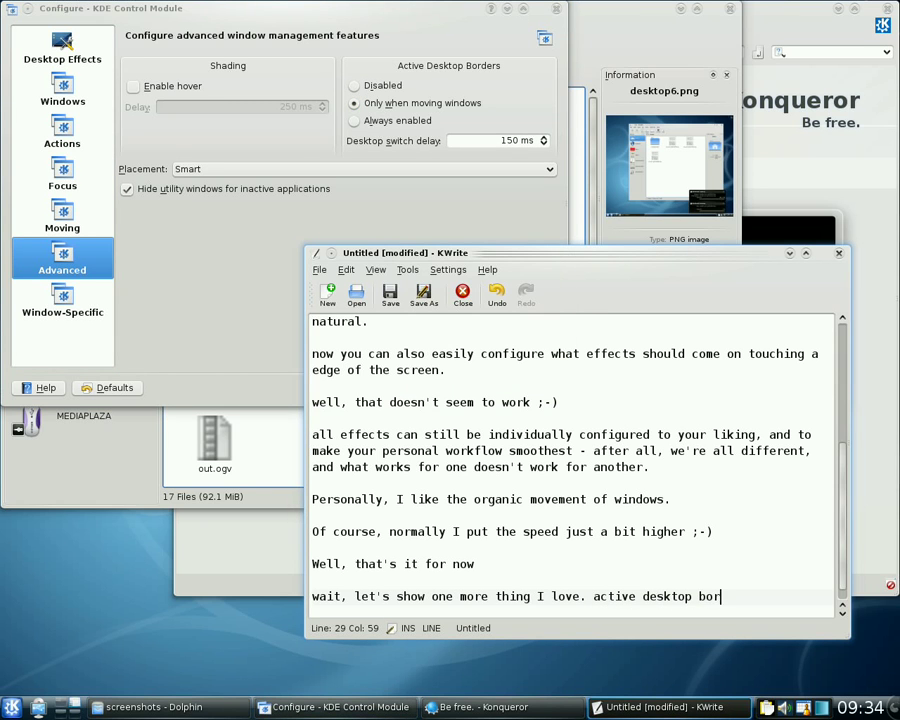
text(ders!)
click(489, 225)
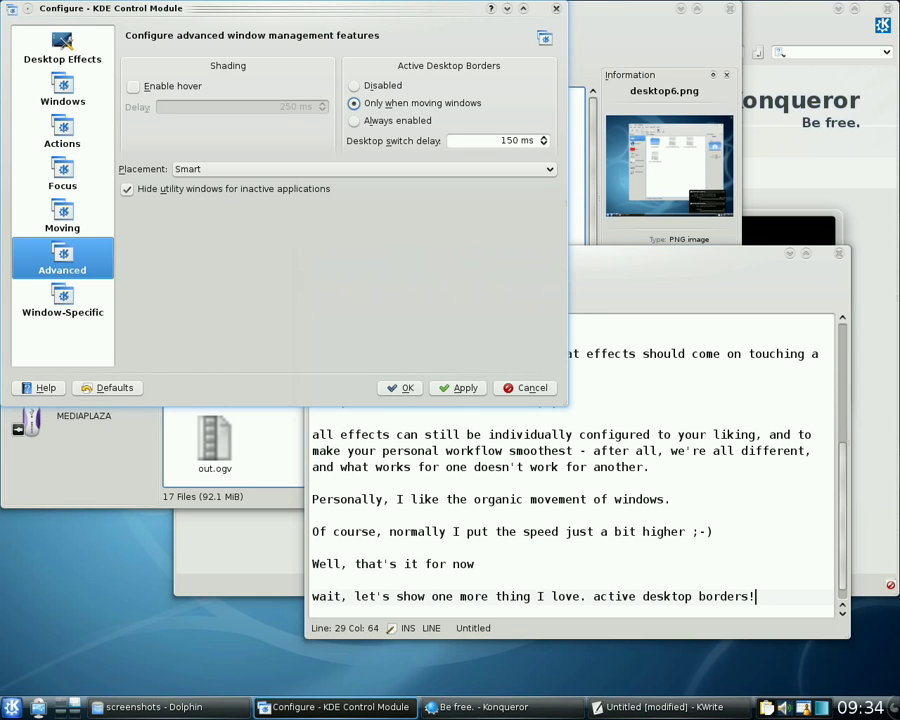
Step: Apply the active desktop borders setting and try it out by moving the KWrite window across the desktop edges
click(462, 389)
click(600, 402)
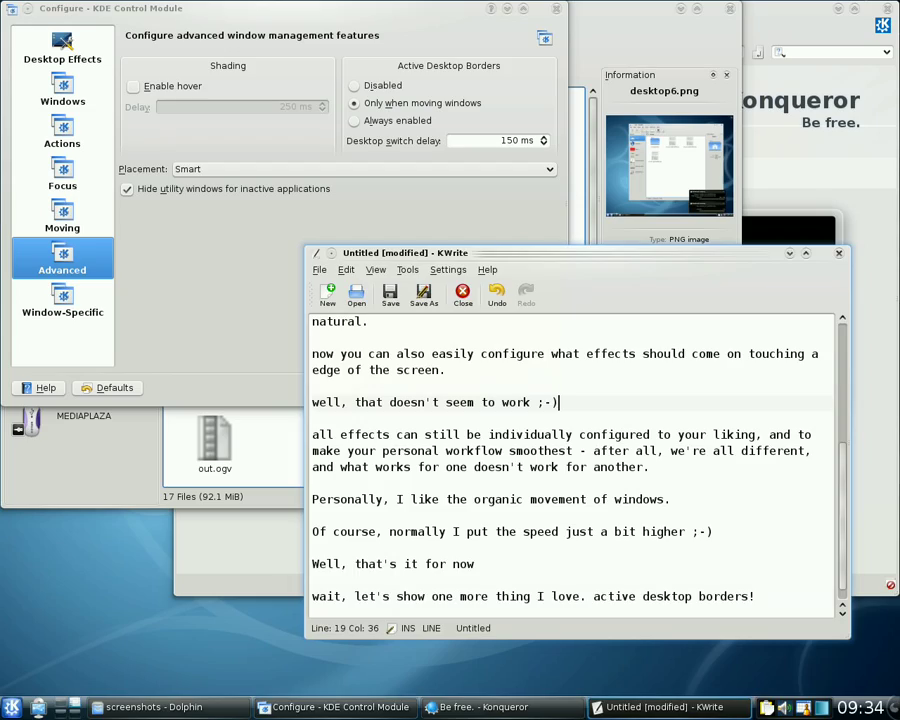
drag(584, 258, 476, 185)
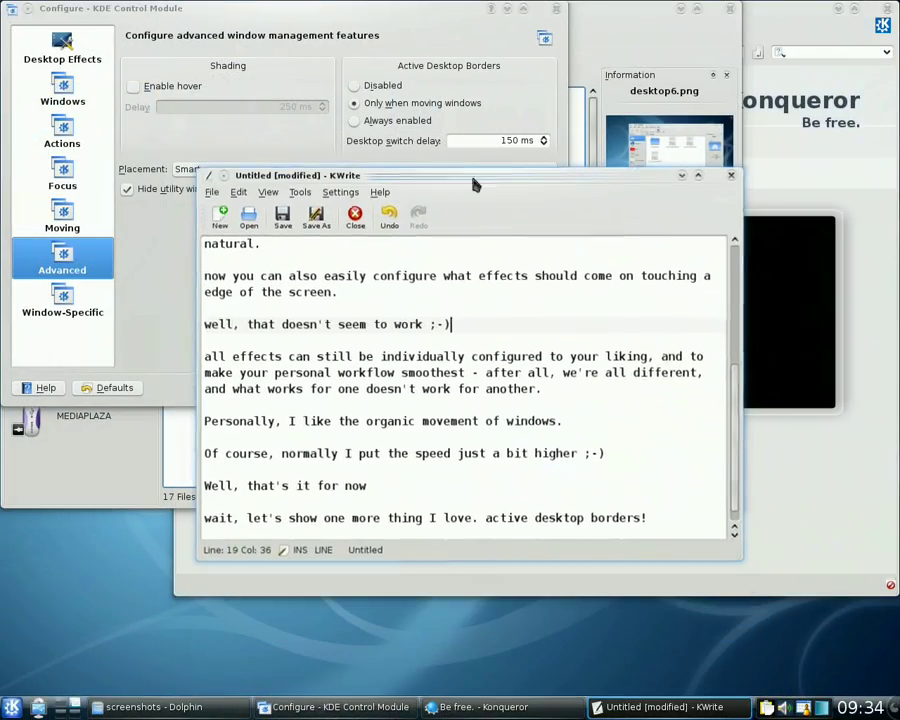
Step: Add the KWrite paragraph "As you see, it works a bit weird with the cube when desktops are layed out like they are now. Slide works better:"
key(Return)
key(Return)
text(A)
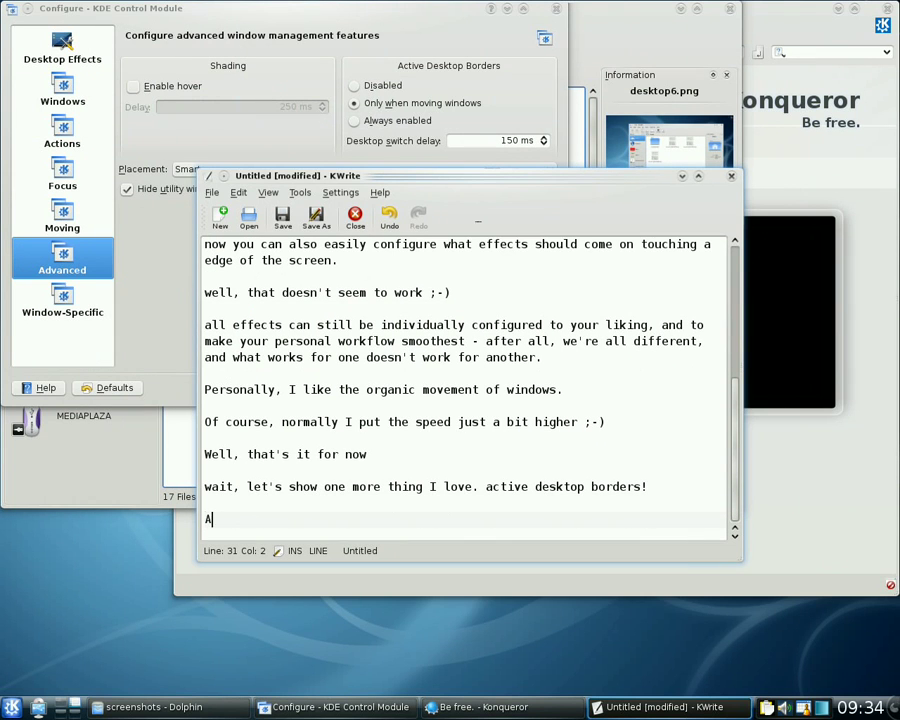
text(s you see, it works a bit we)
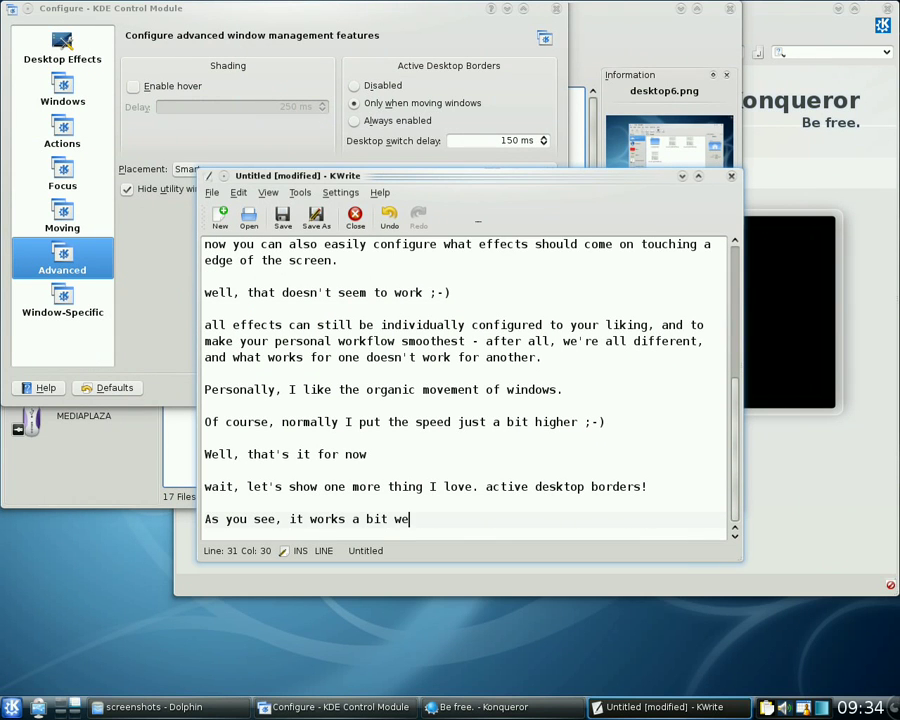
text(ird with the cube wh)
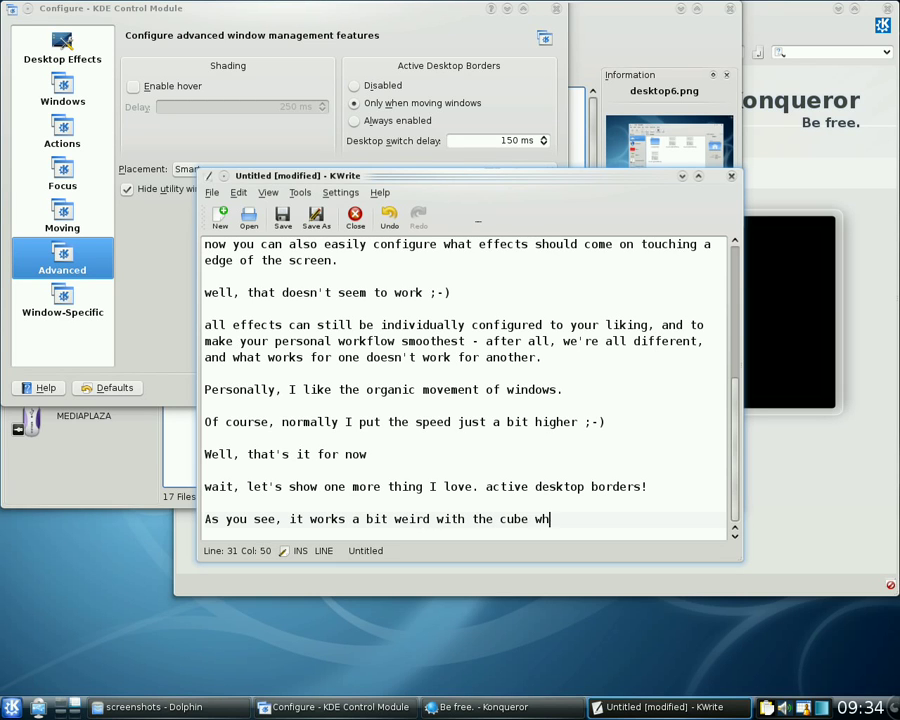
text(en desktops are l)
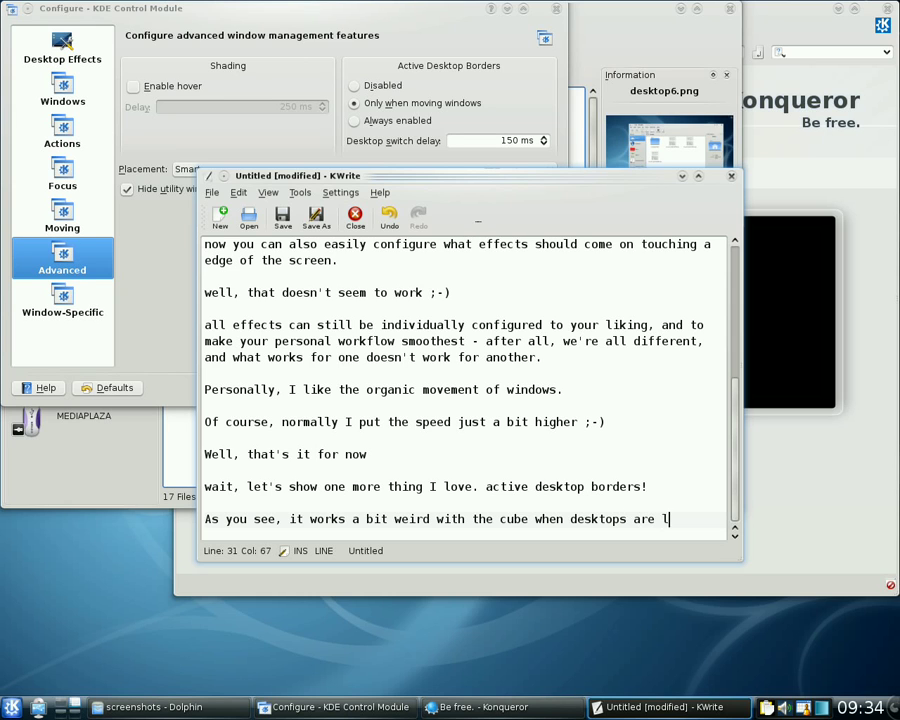
text(ayed out like they)
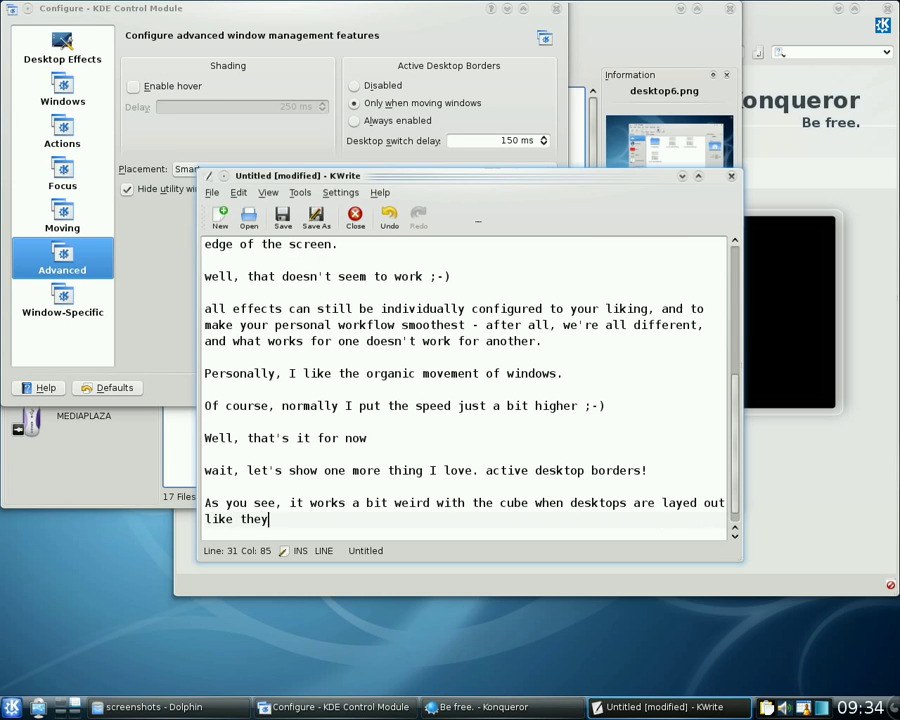
text( are now. Slide works better:)
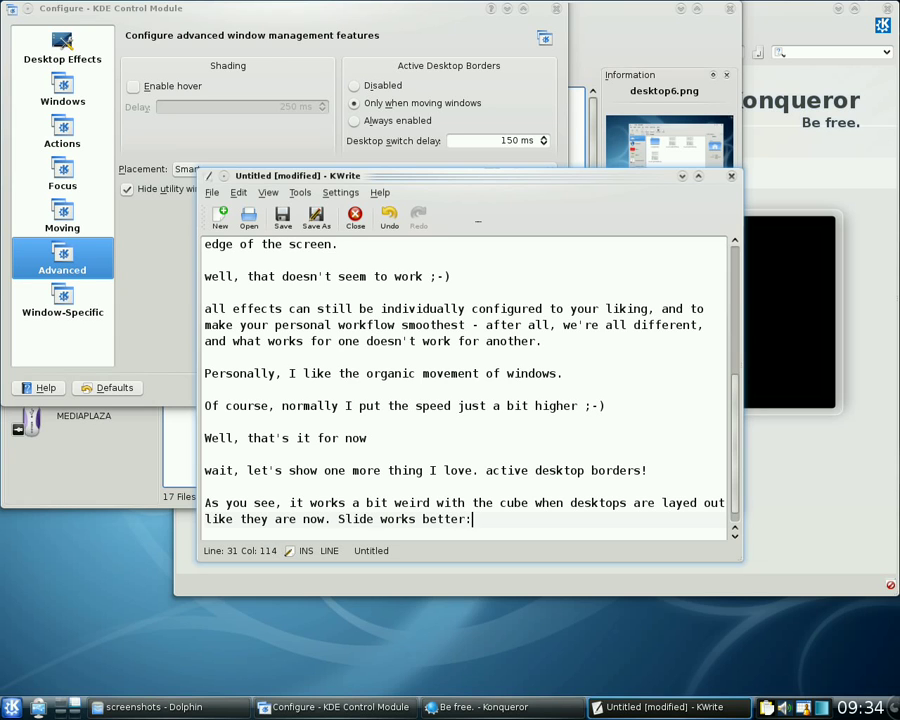
Step: Set the effect for desktop switching to Slide, apply it, and try it by moving the KWrite window across the desktop edges
click(256, 24)
click(36, 52)
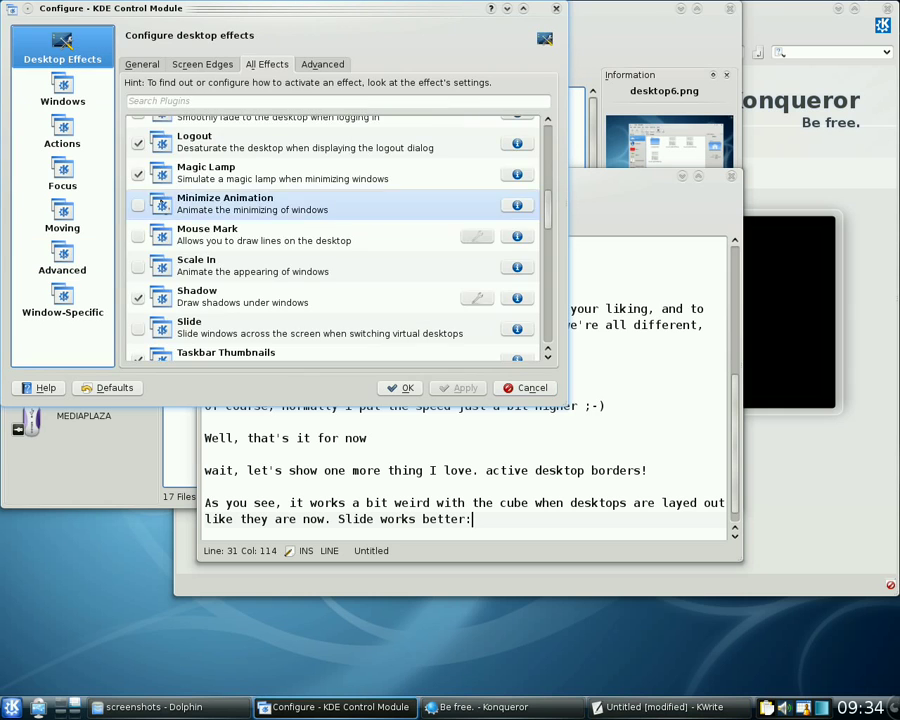
click(148, 65)
click(320, 224)
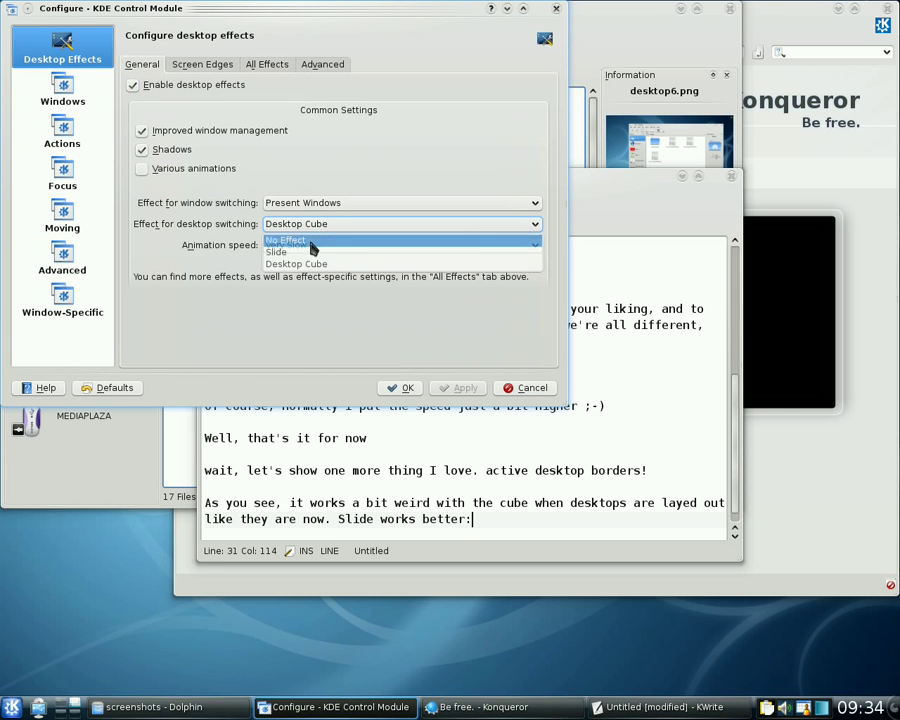
click(303, 259)
click(463, 388)
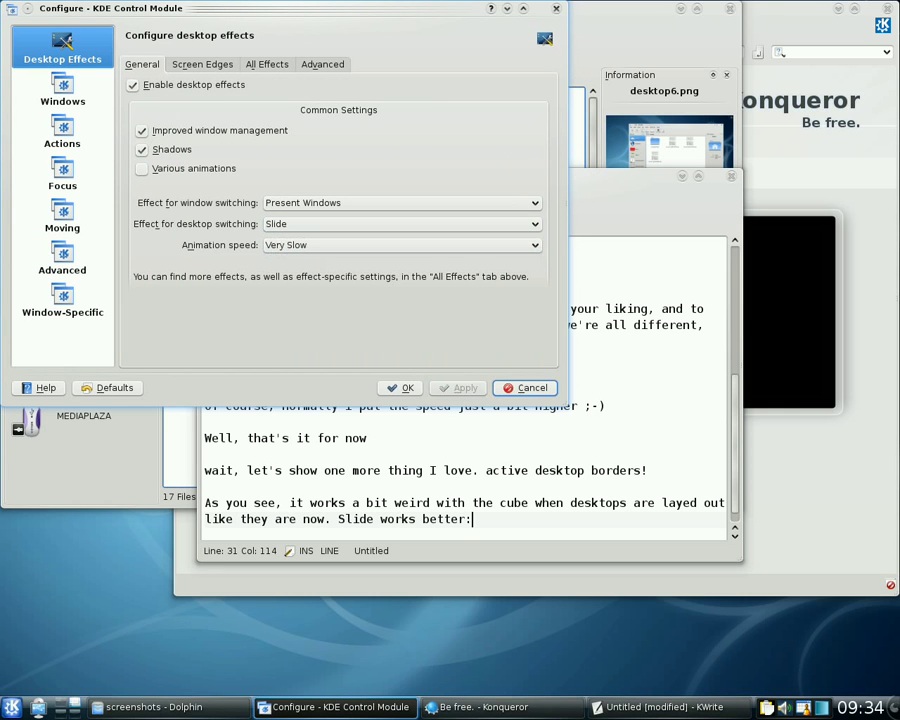
click(607, 405)
drag(615, 176, 560, 114)
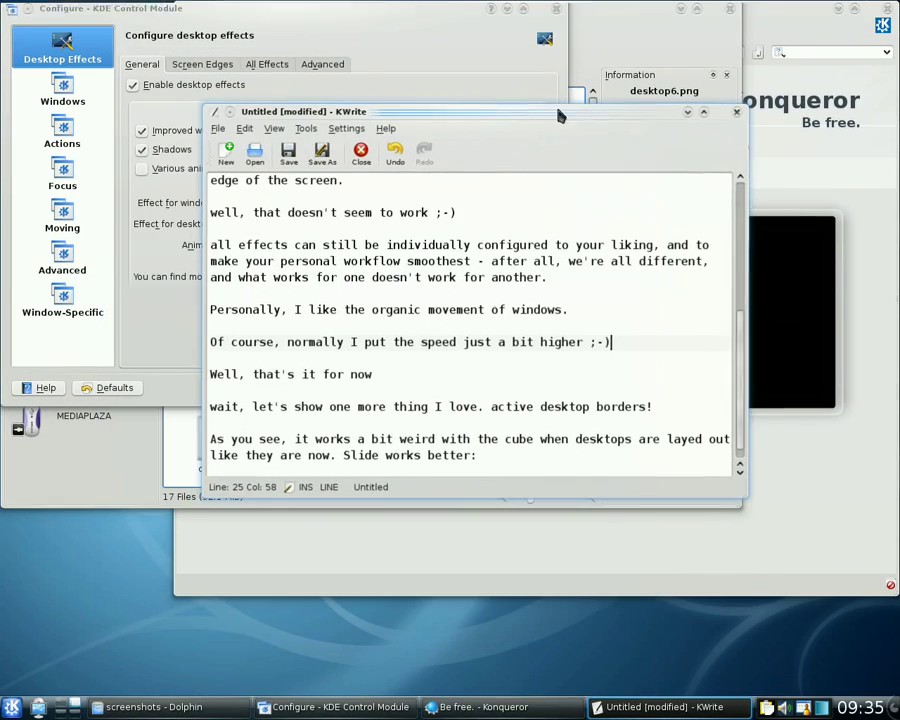
Step: Add the paragraph "nice huh." at the end of the KWrite text, followed by a blank line
click(532, 459)
key(Return)
key(Return)
text(ni)
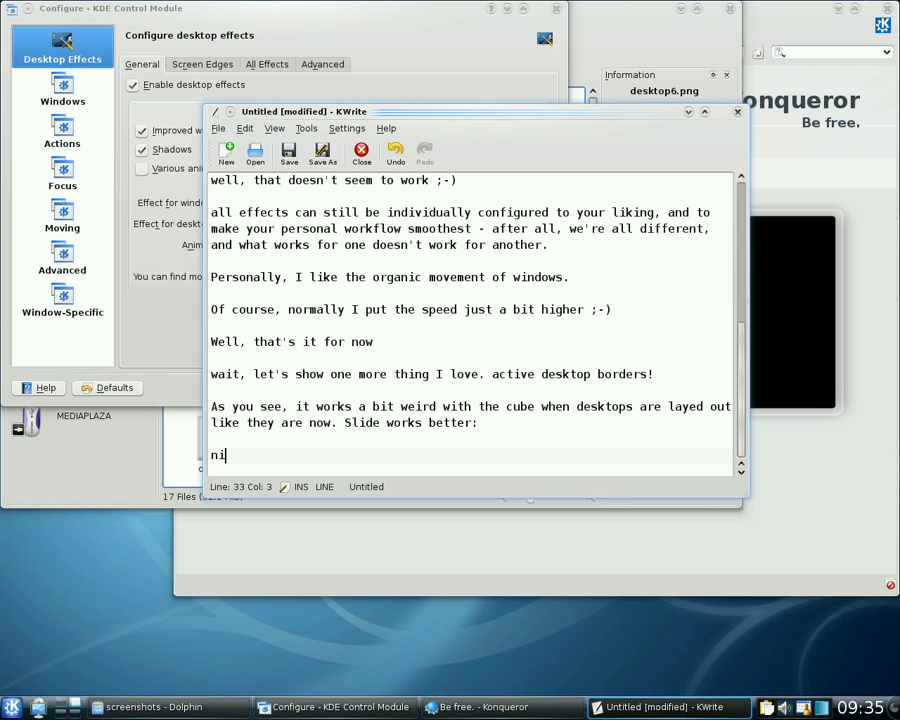
text(ce huh.)
key(Return)
key(Return)
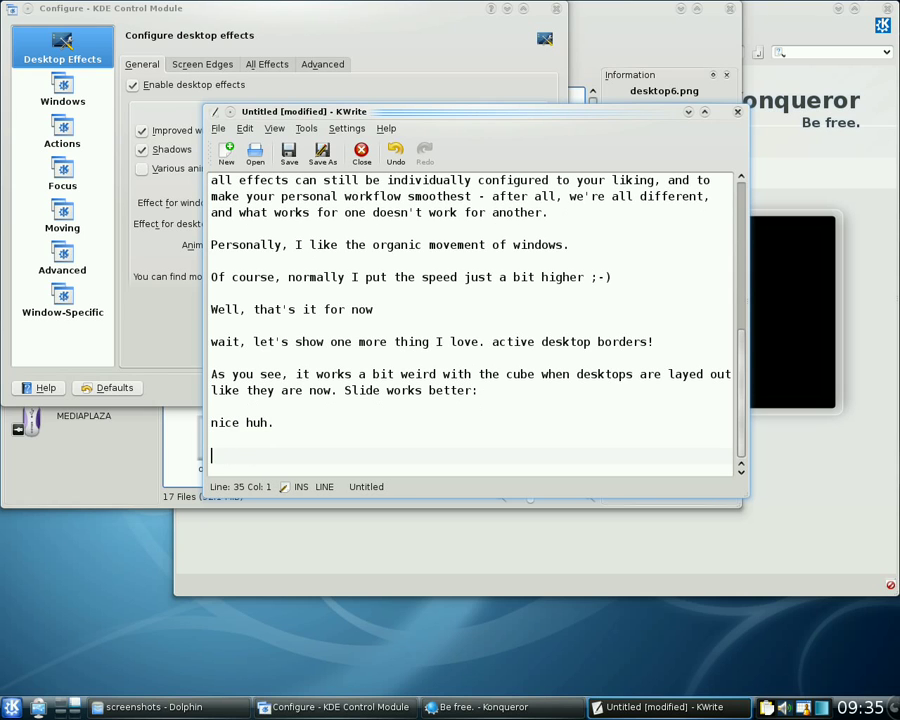
Step: Add the paragraph "Anyway, that's it for today :D" and begin a new closing line with "b"
text(Anyway, t)
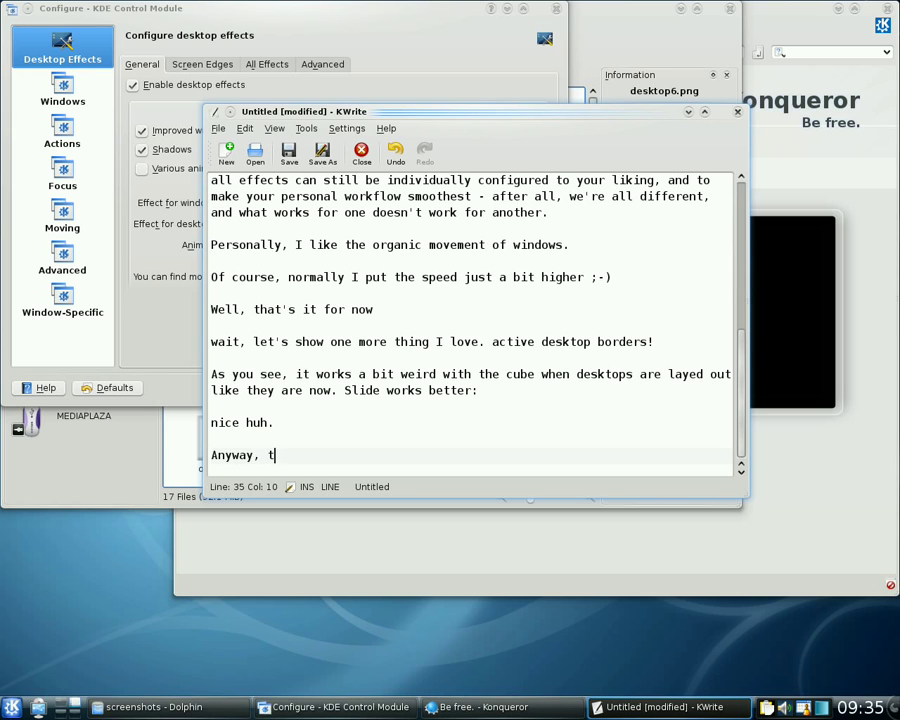
text(hat's it for toda)
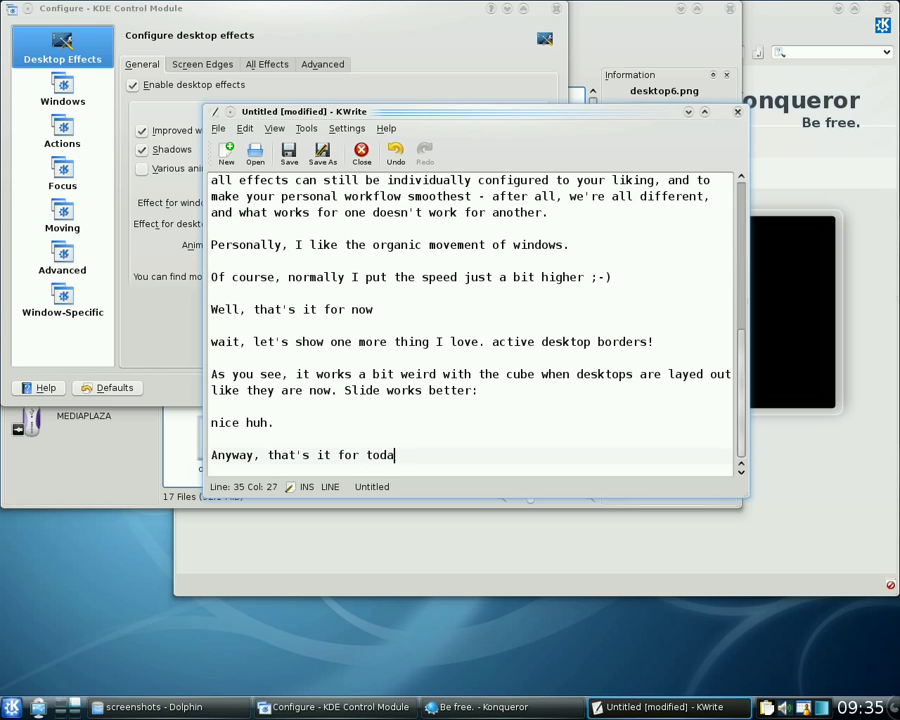
text(y :D)
key(Return)
key(Return)
text(b)
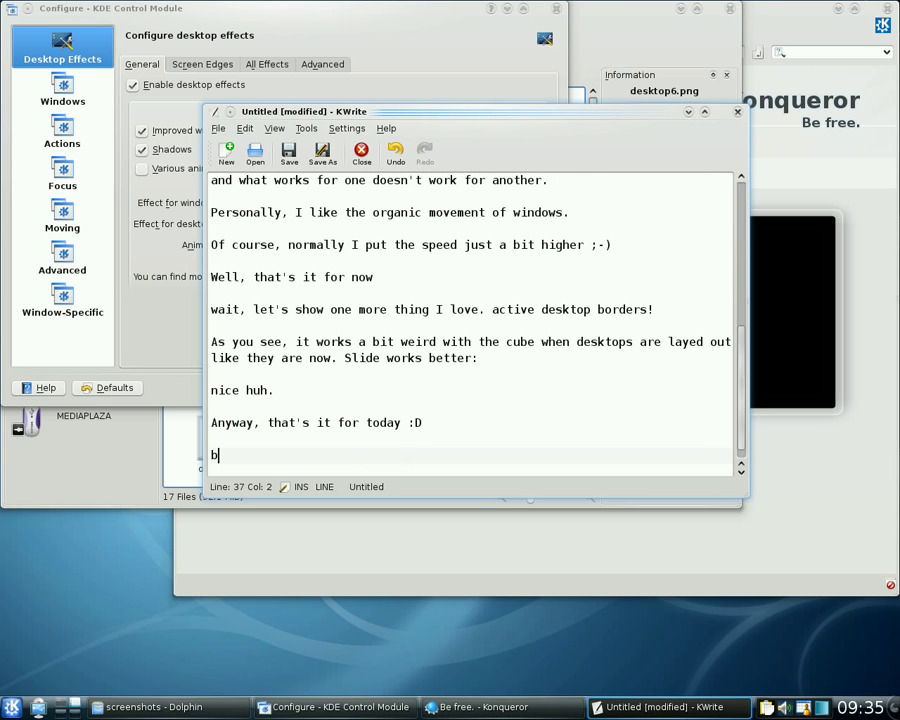